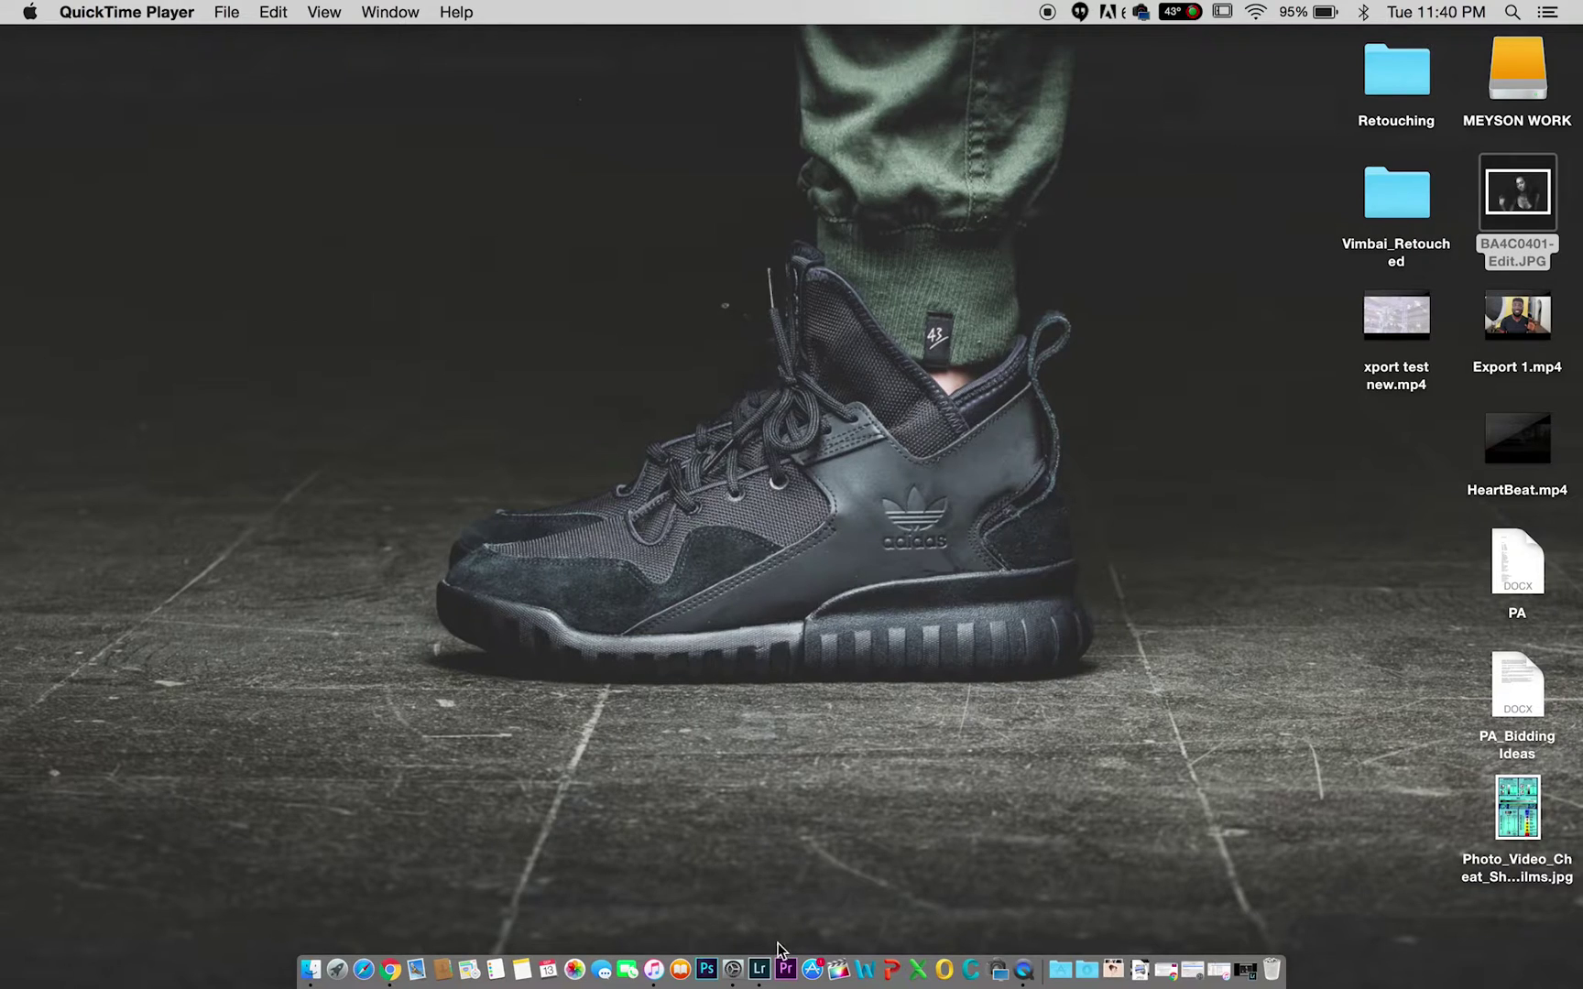
Step: Launch Lightroom and bring up the Export menu for the black-and-white portrait's filmstrip thumbnail
click(744, 944)
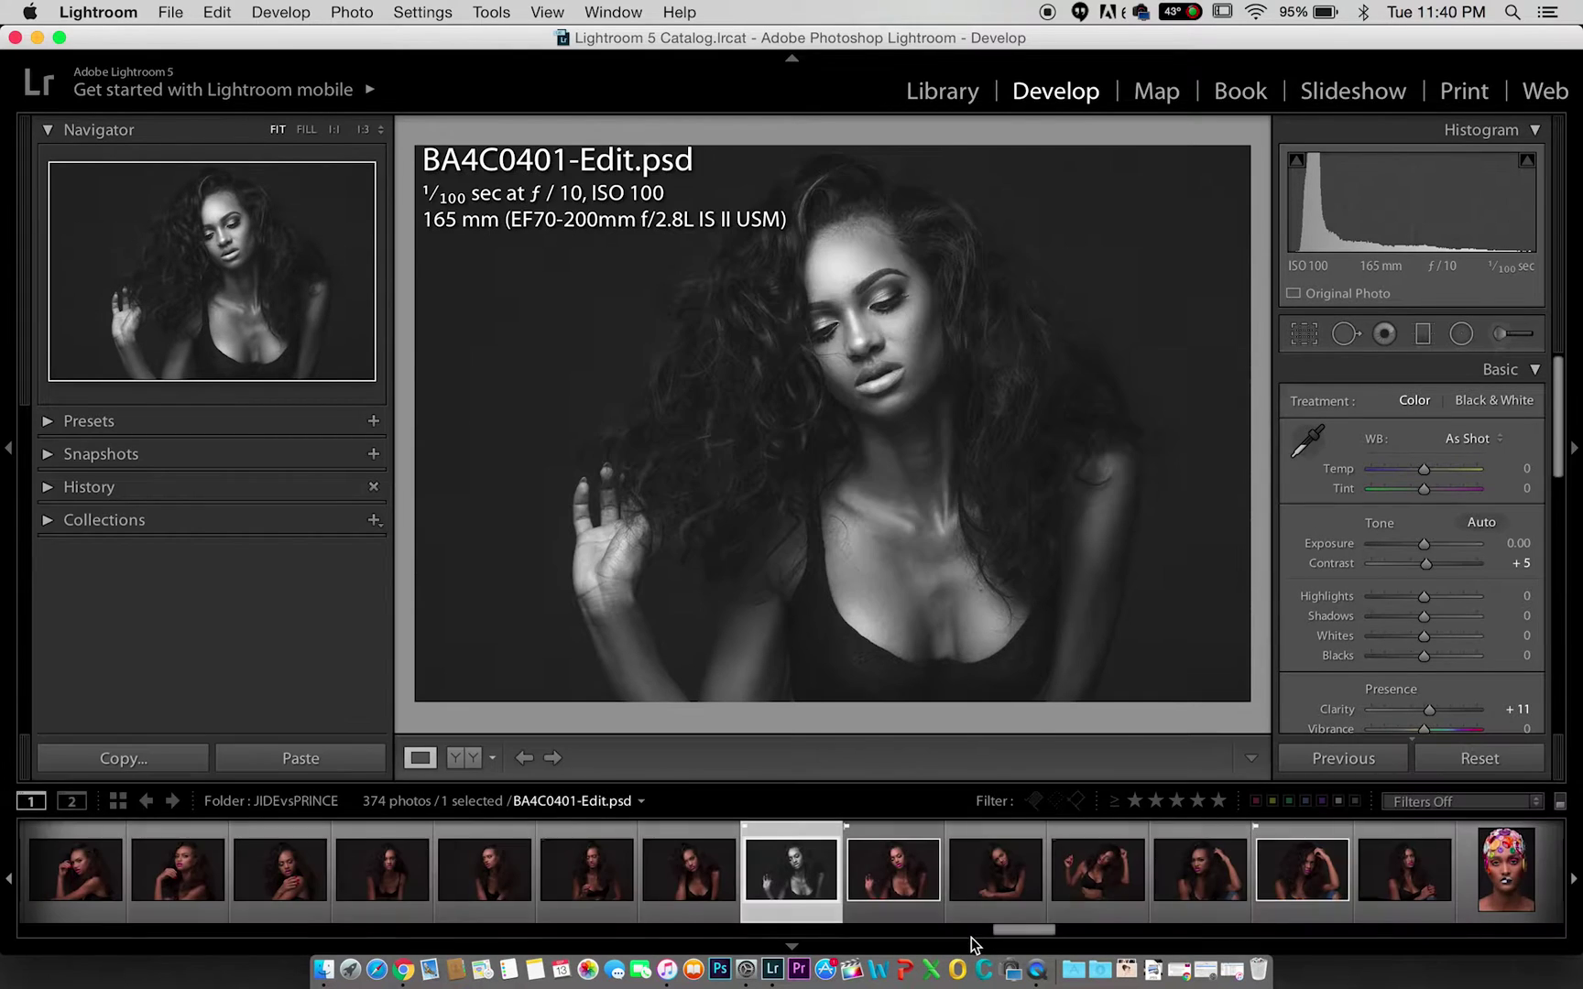
click(971, 942)
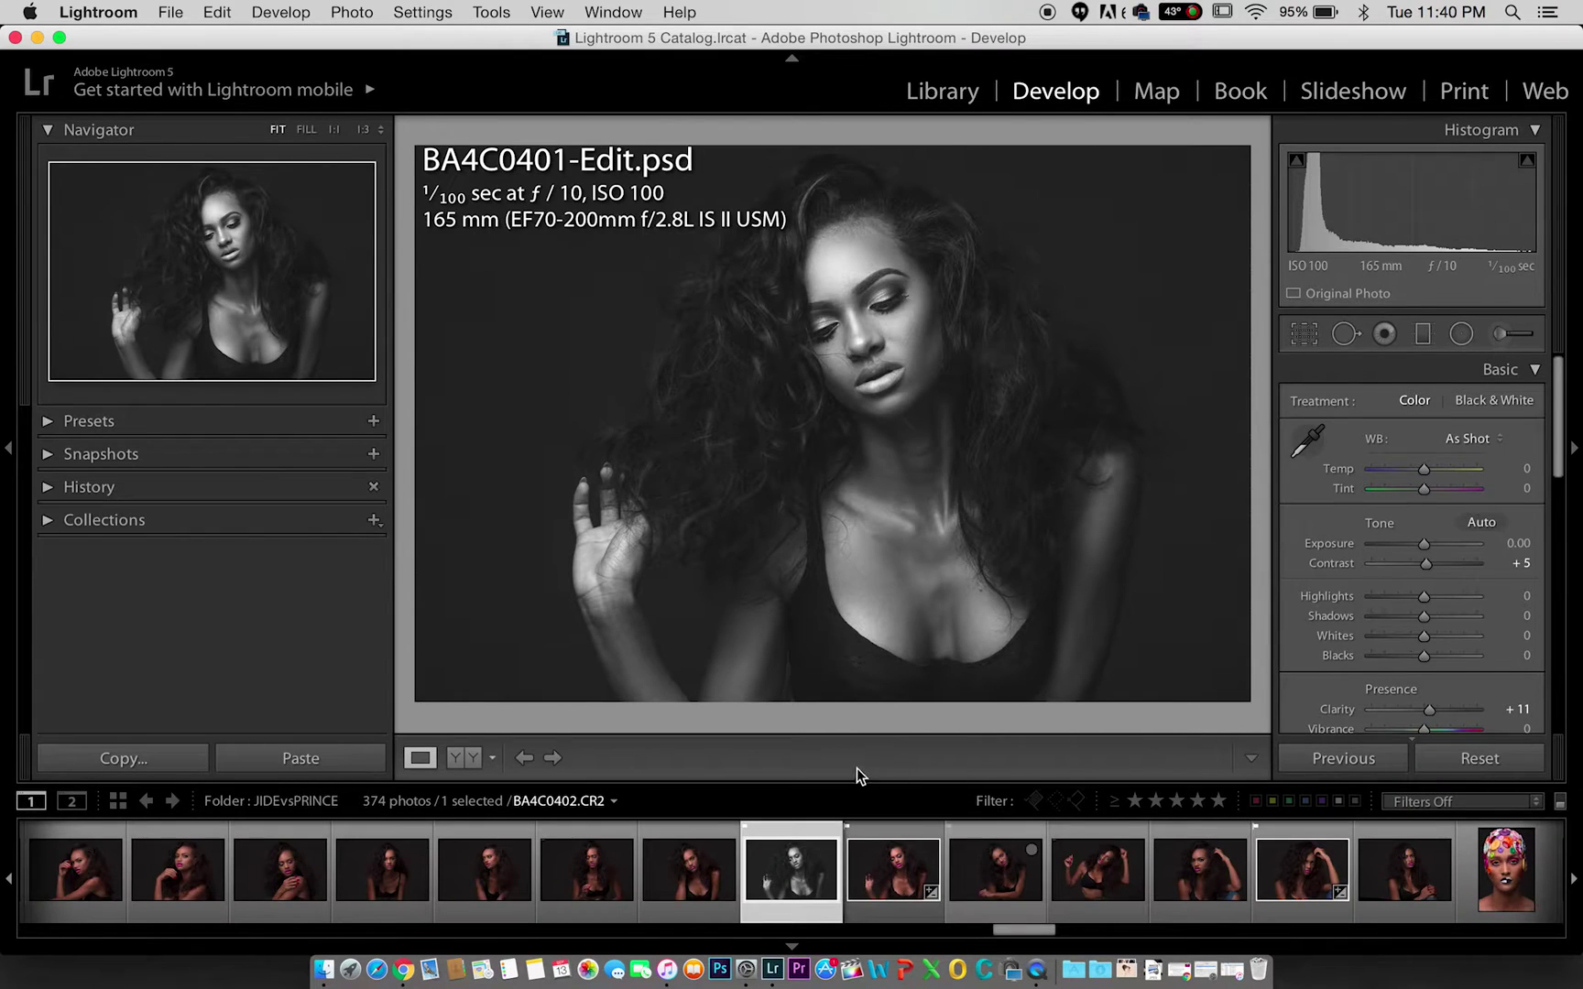
right_click(811, 879)
mouse_move(918, 810)
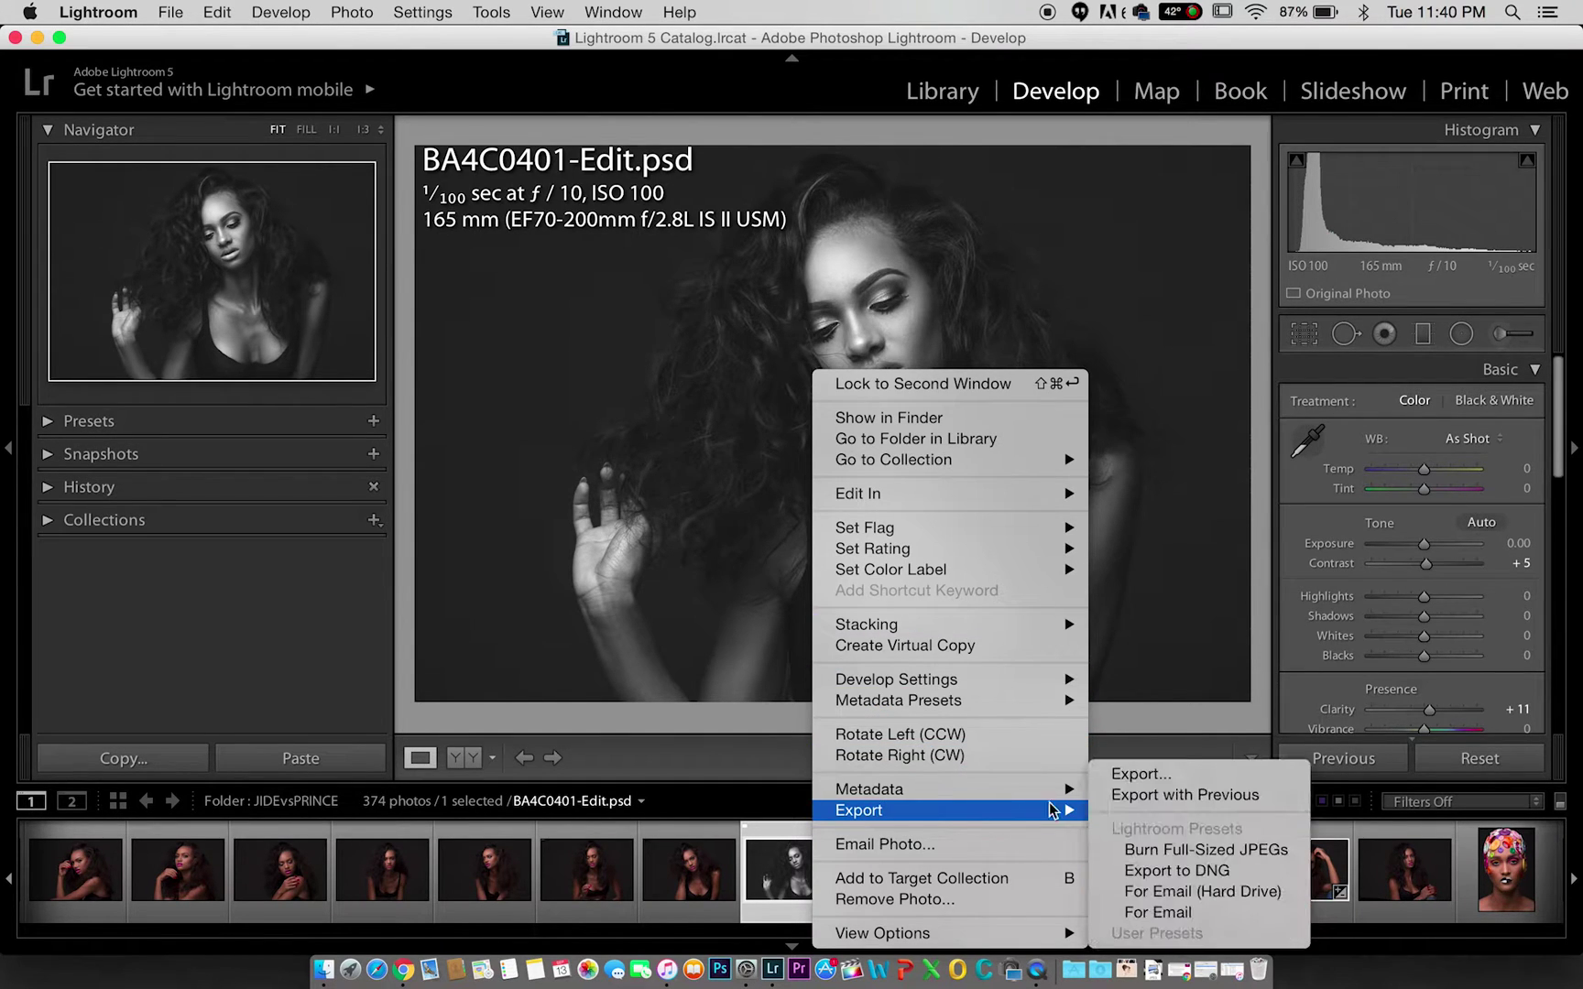
Step: Open Export One File and set the destination to a specific folder on the Desktop
click(1131, 777)
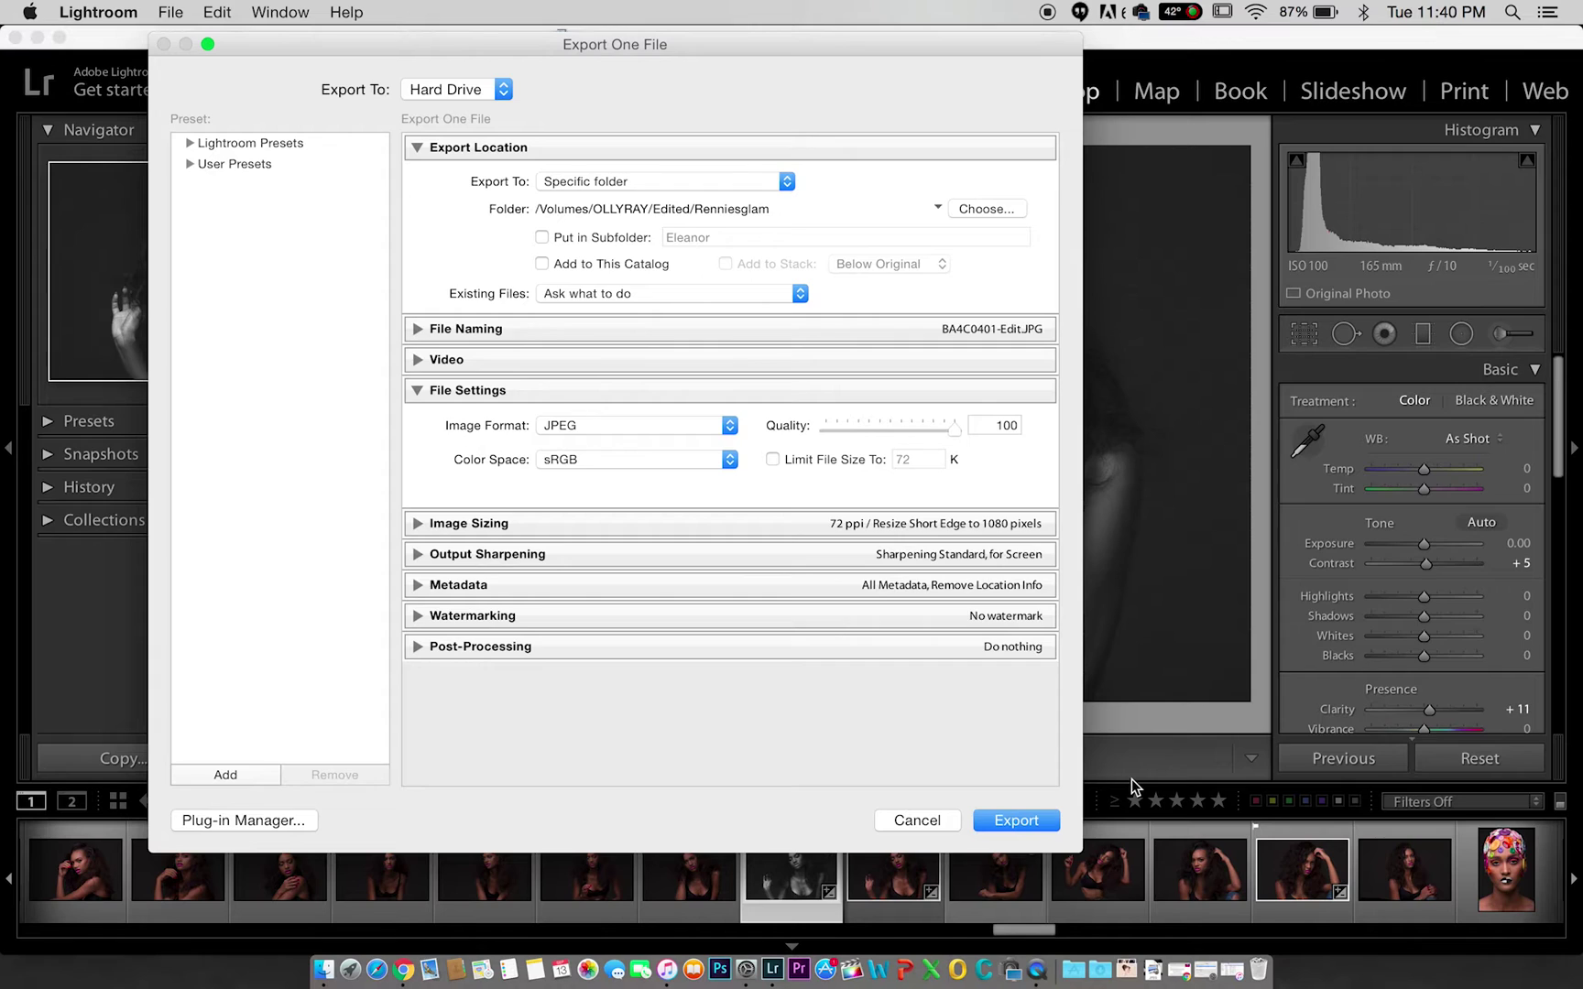
click(752, 185)
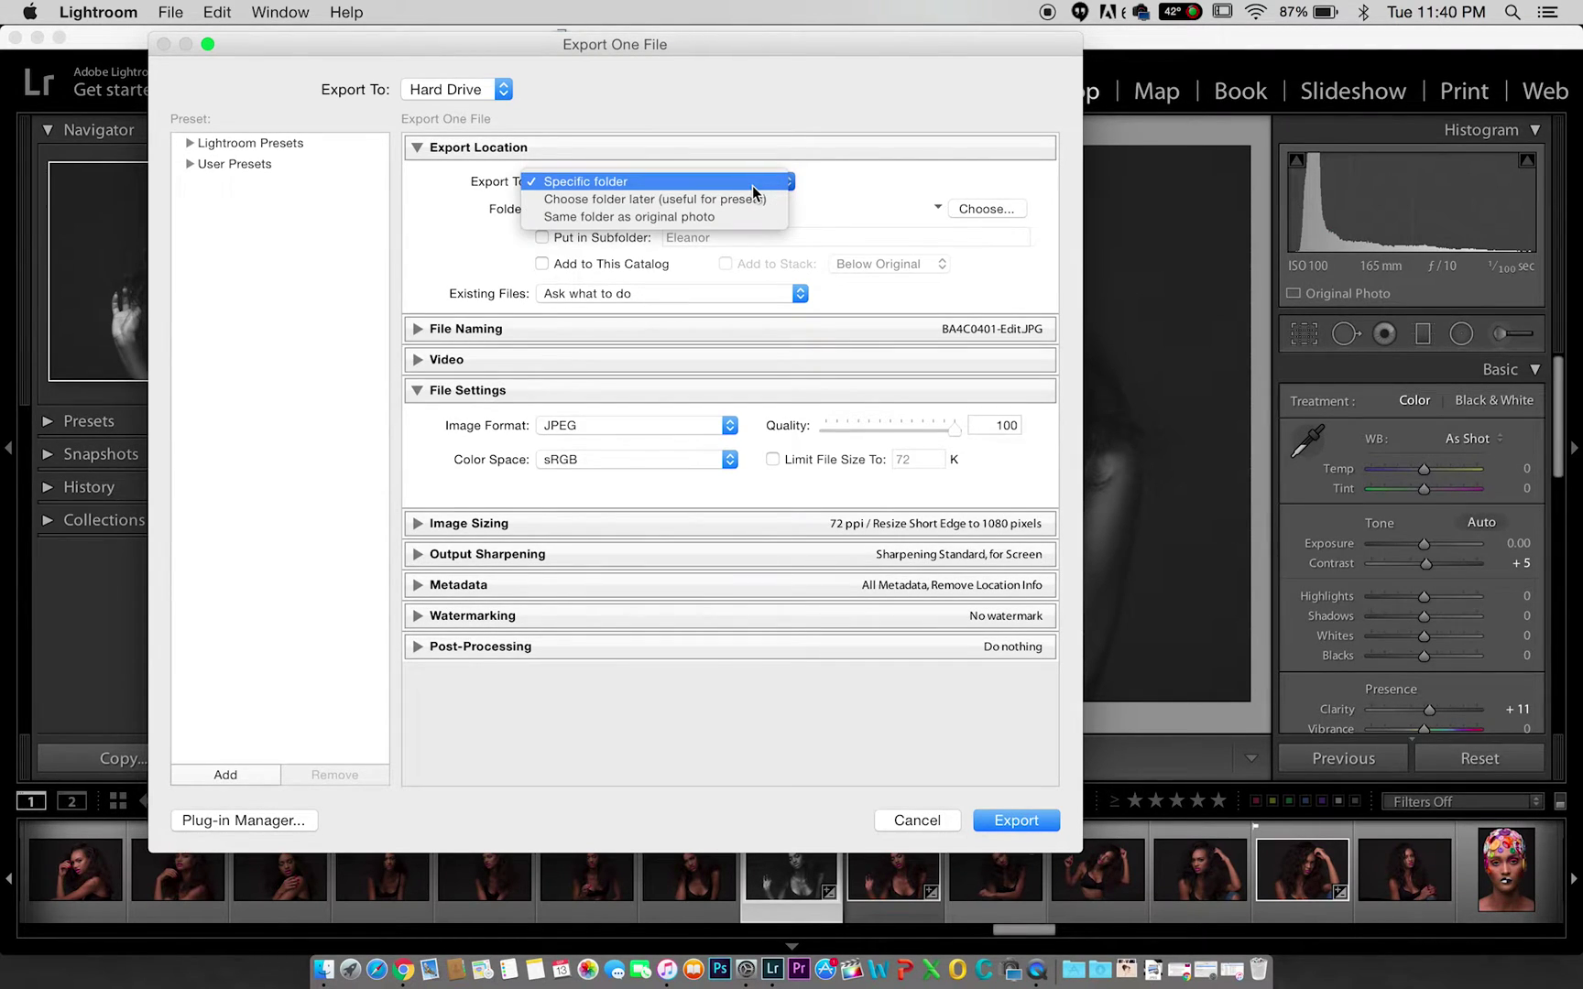
click(806, 186)
click(977, 203)
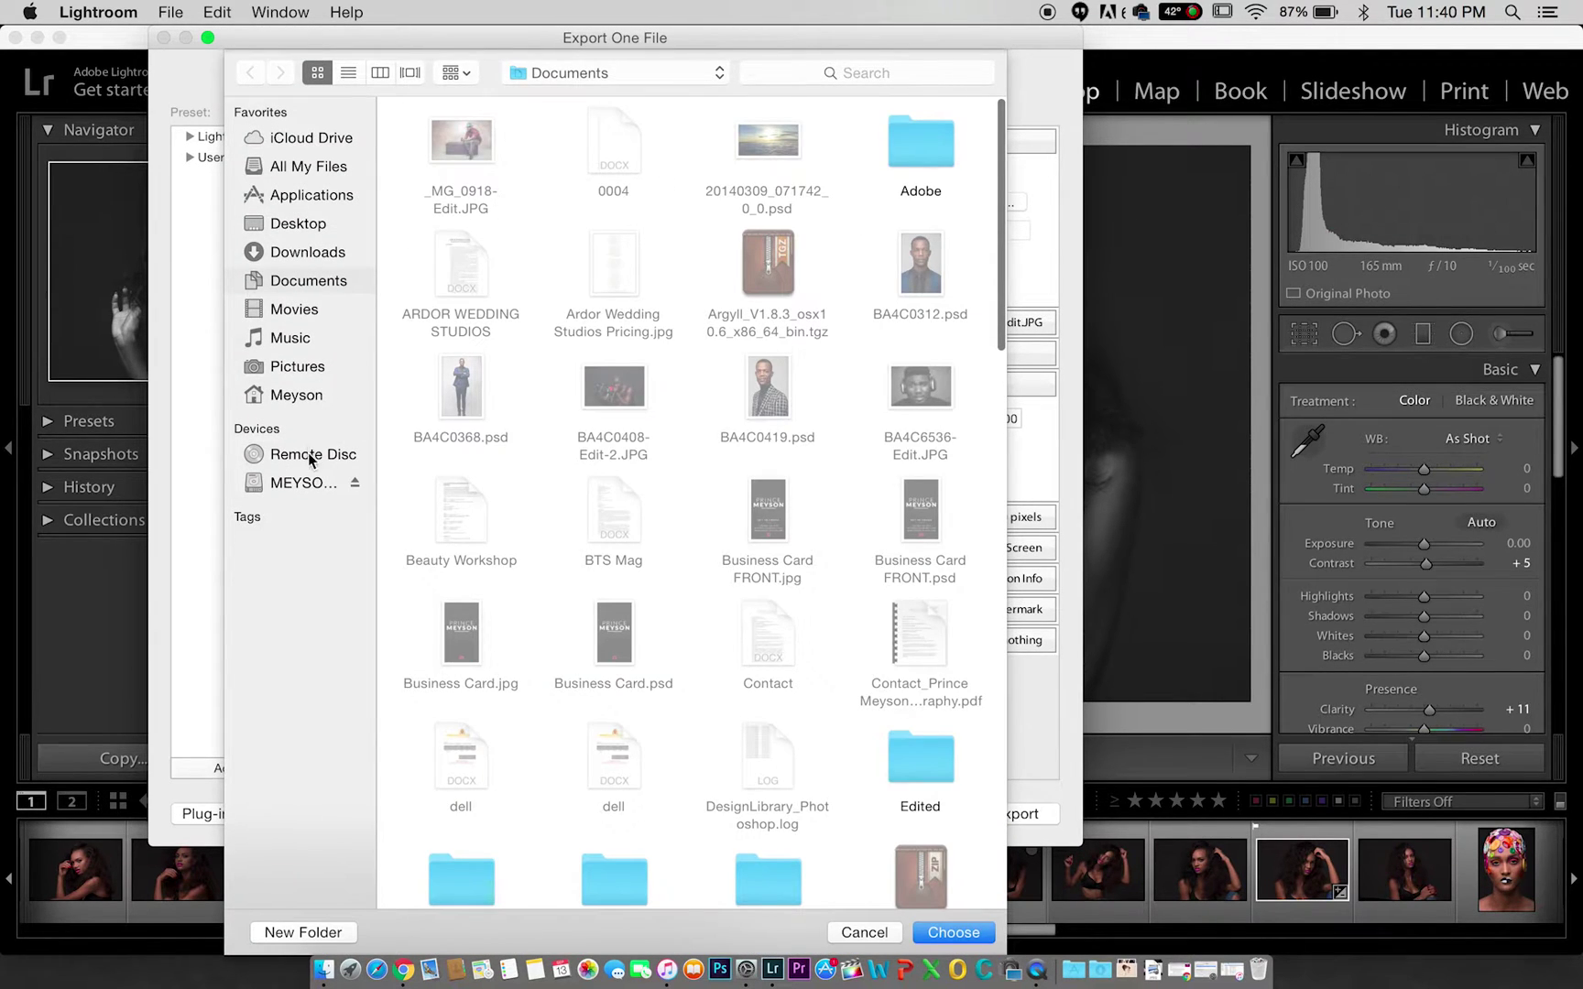
click(302, 225)
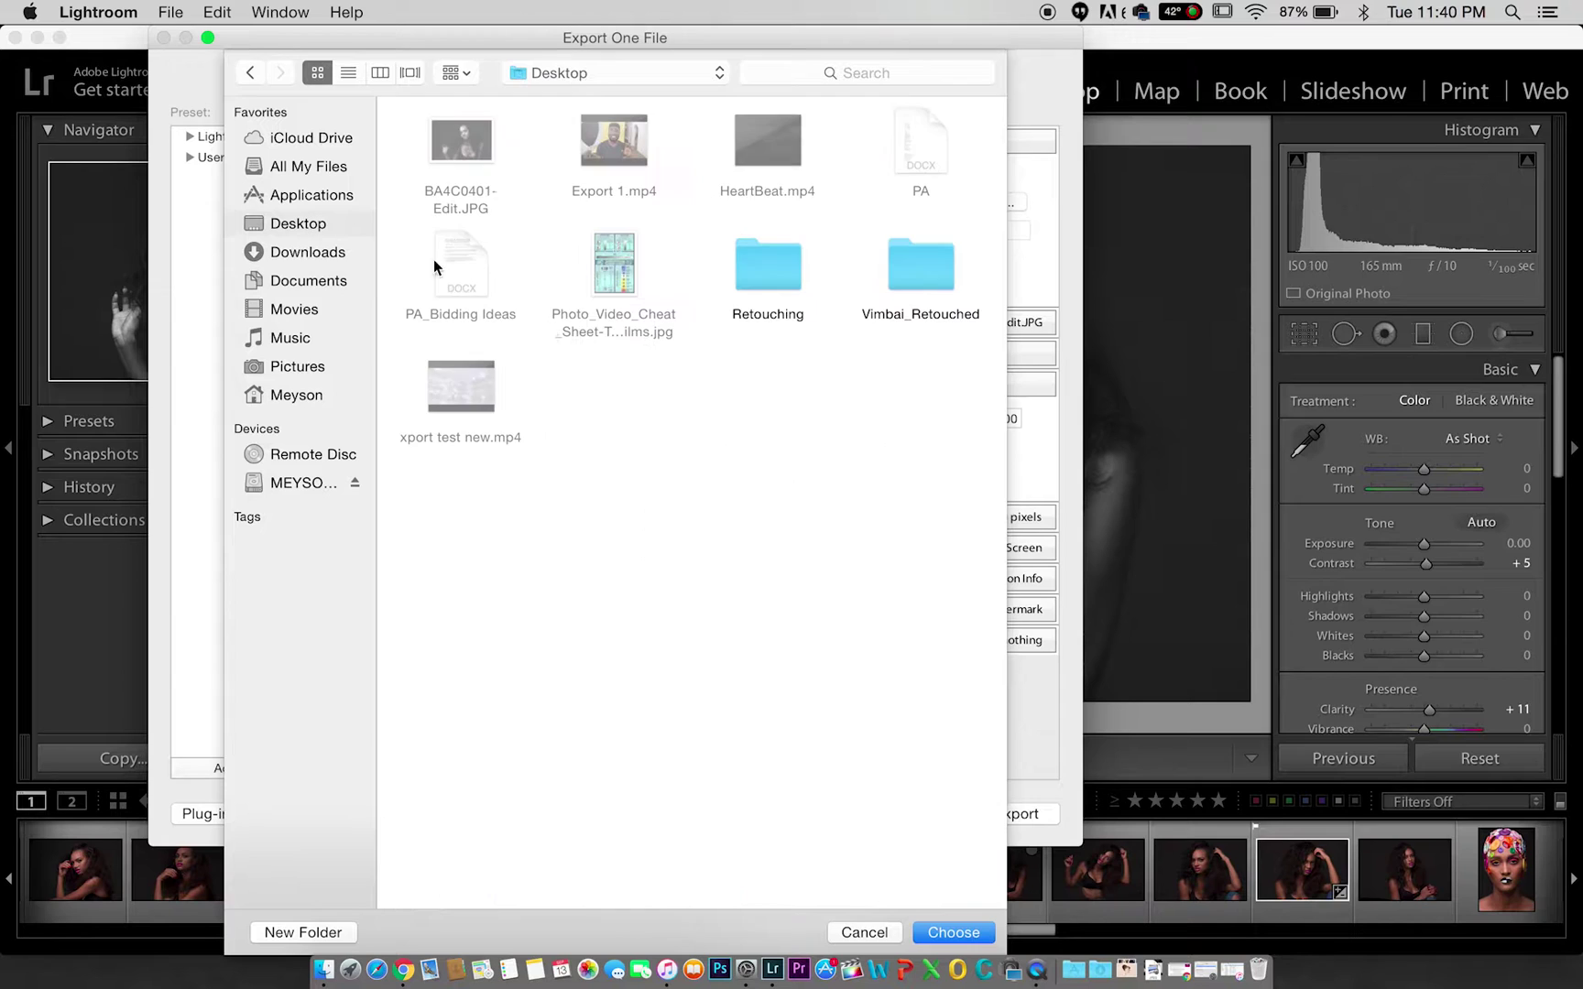
click(949, 932)
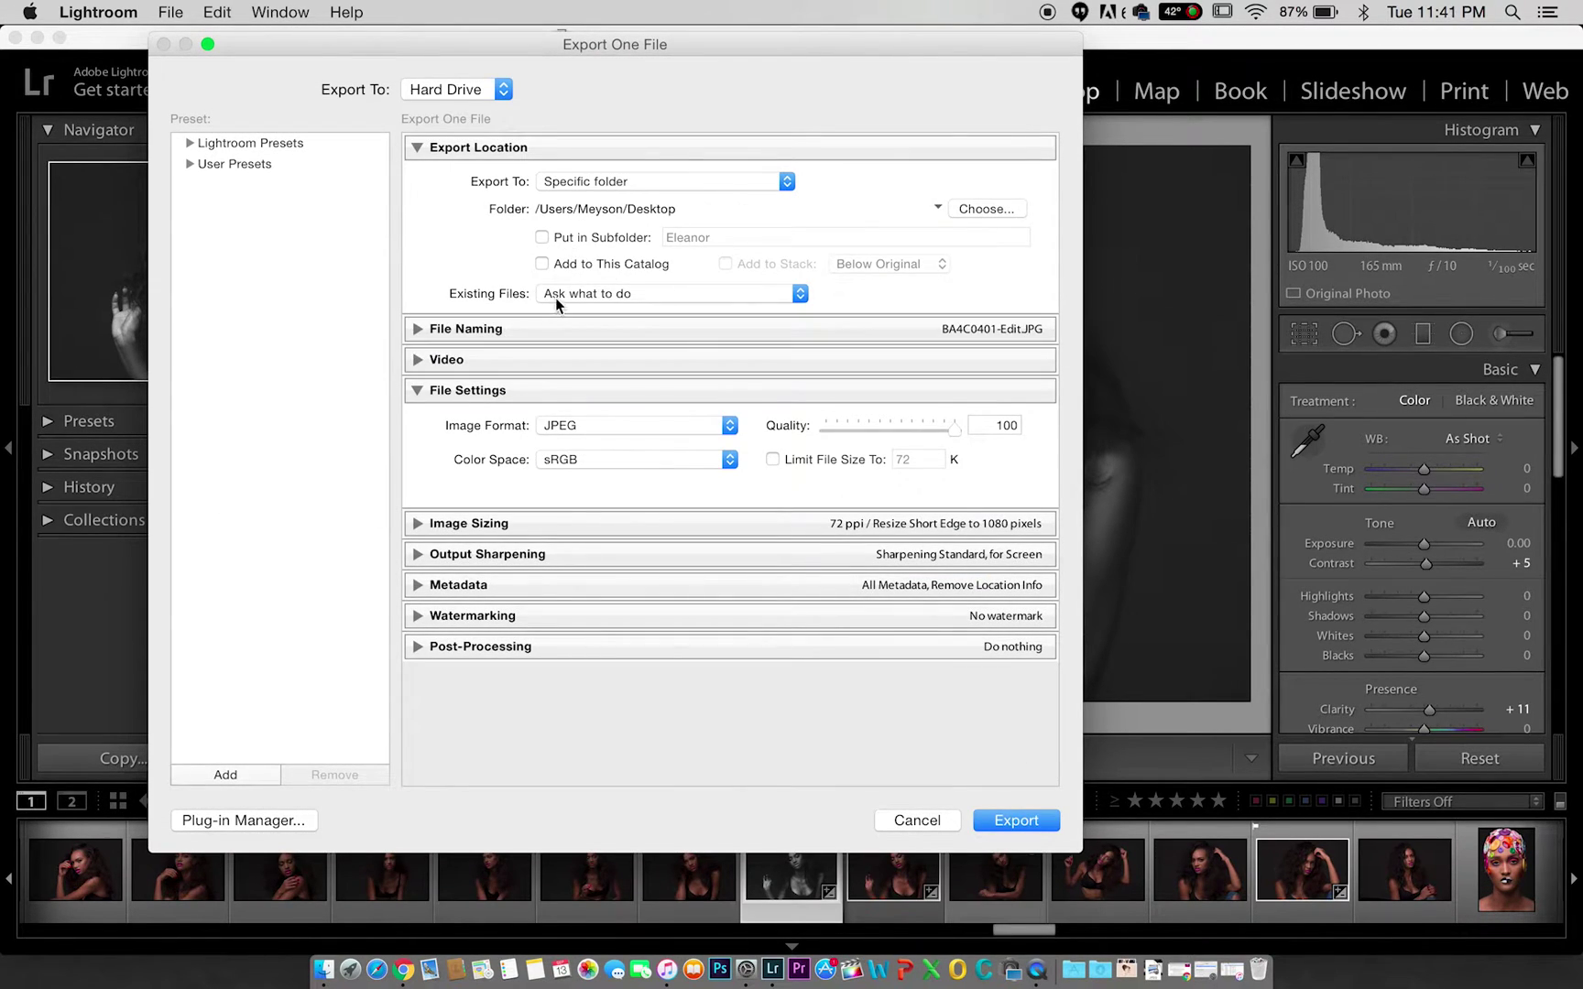
Step: Save the export into a subfolder named 'Youtube Export'
click(547, 240)
click(543, 236)
click(543, 238)
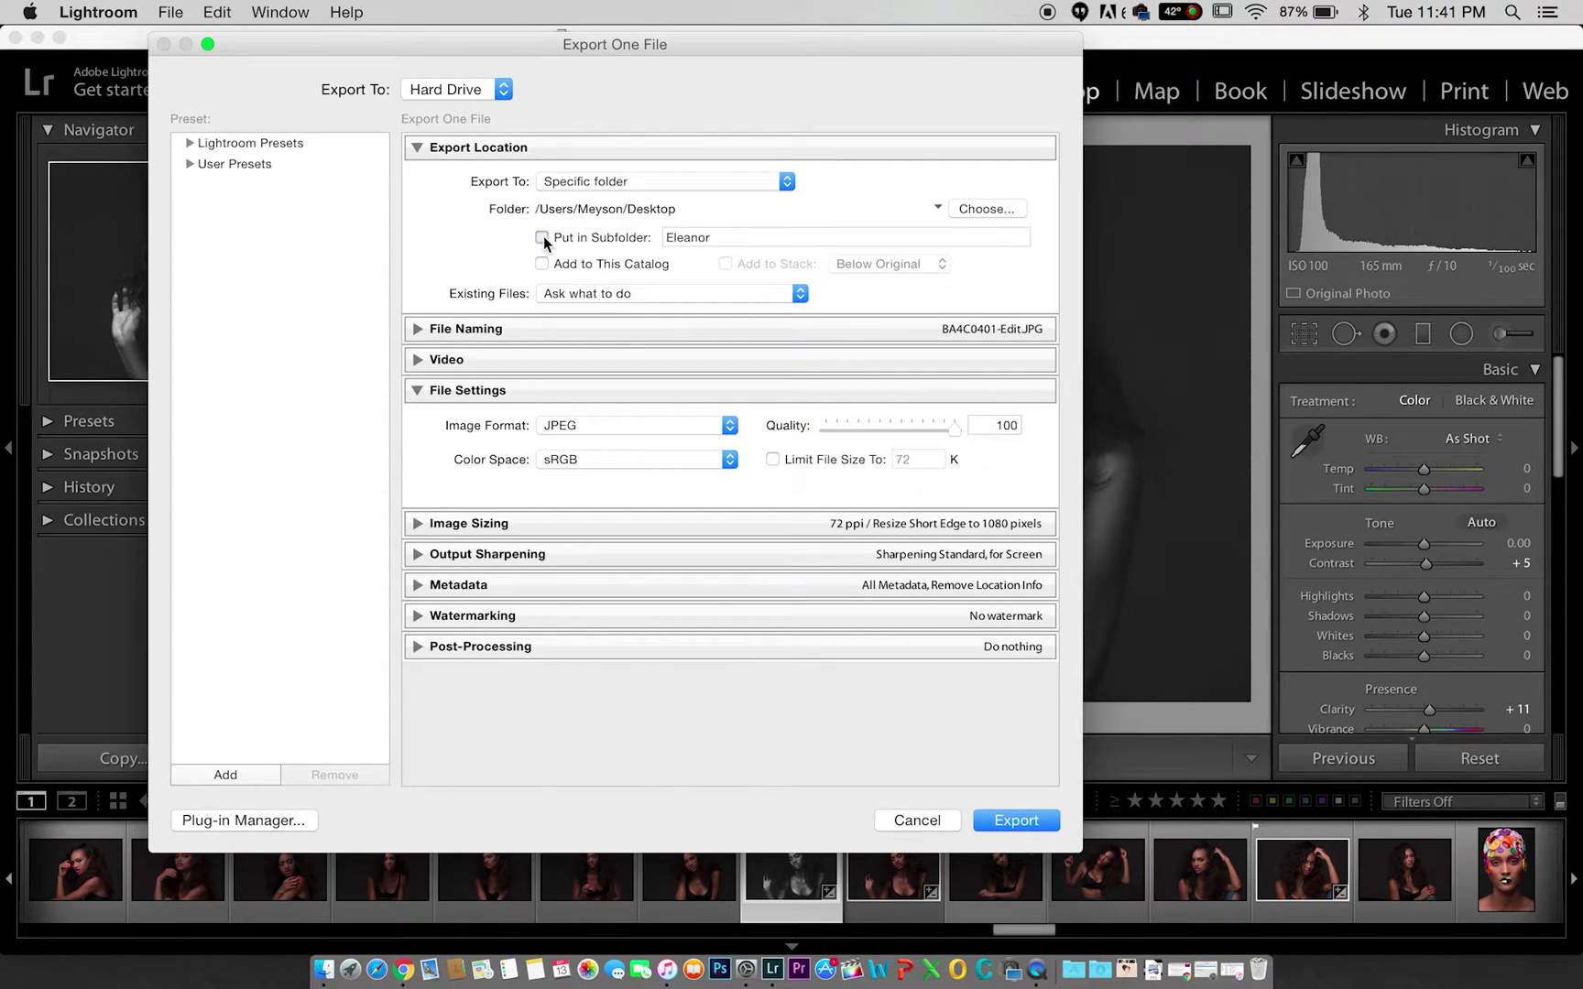
double_click(740, 238)
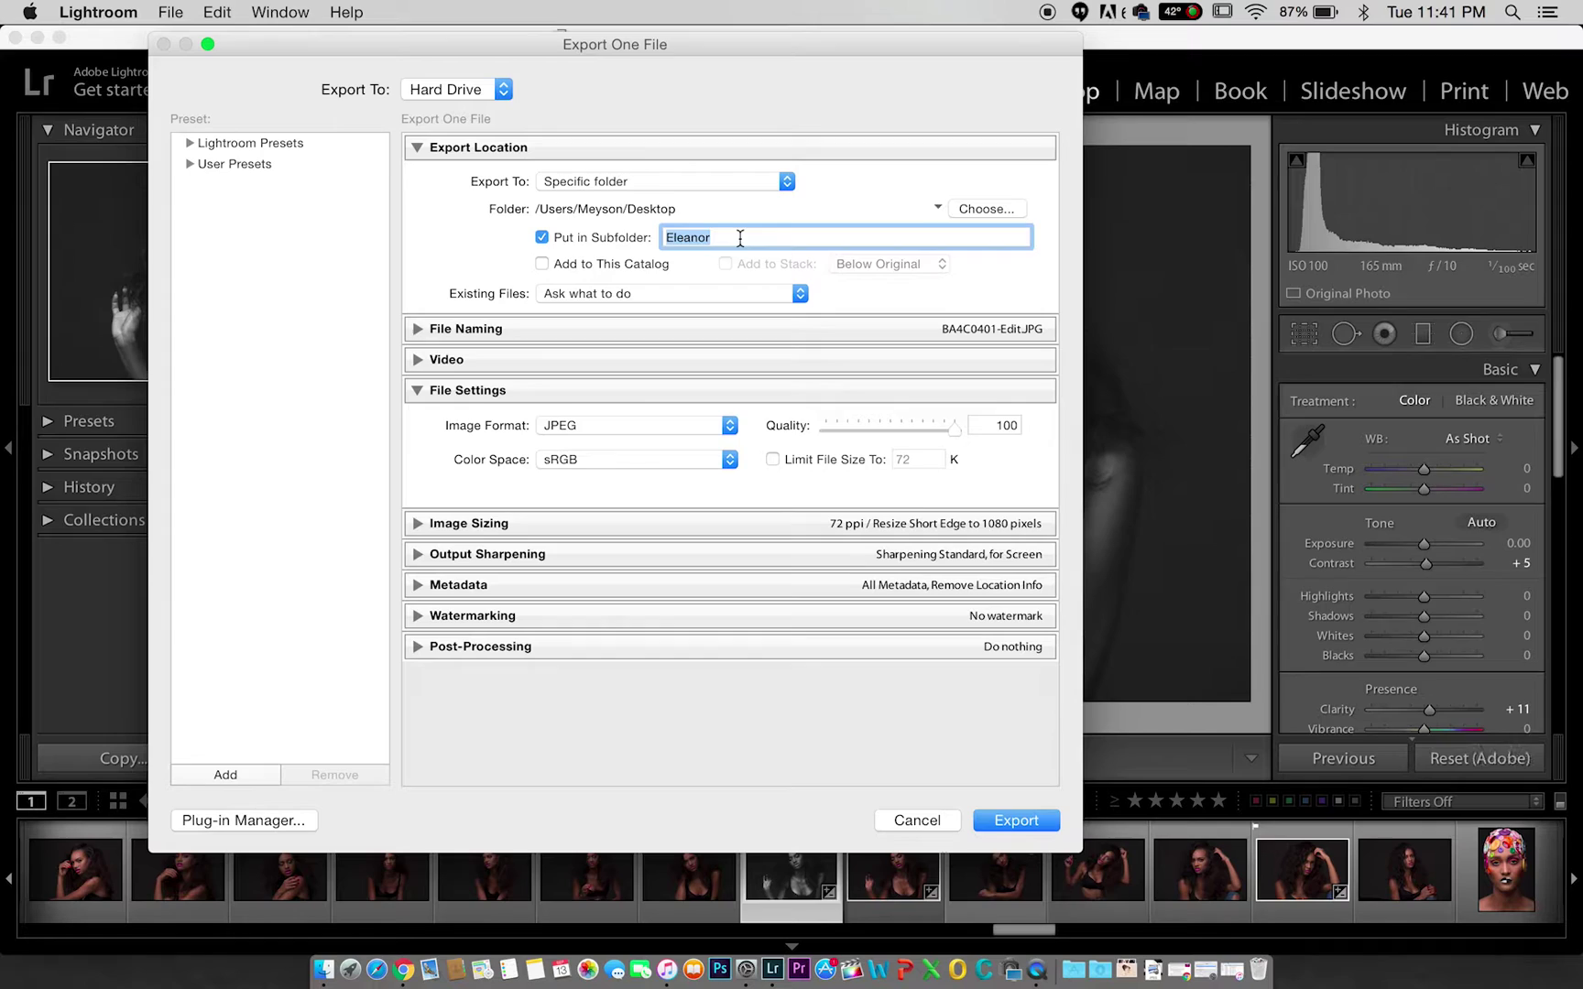
text(Youtu)
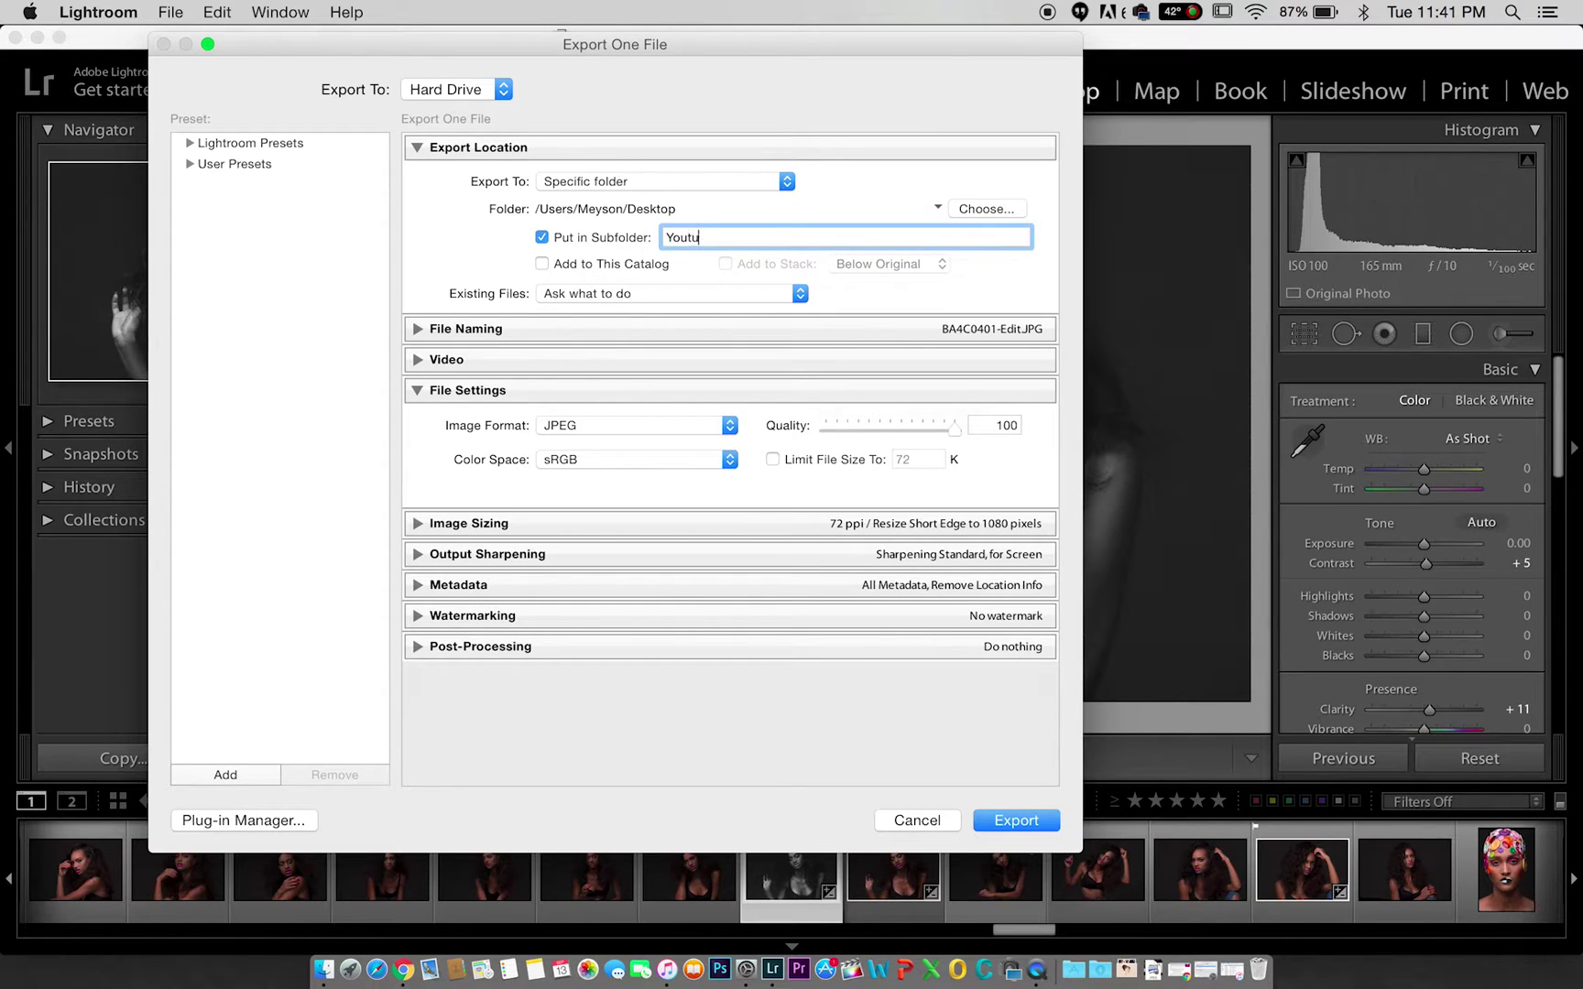
text(be Export)
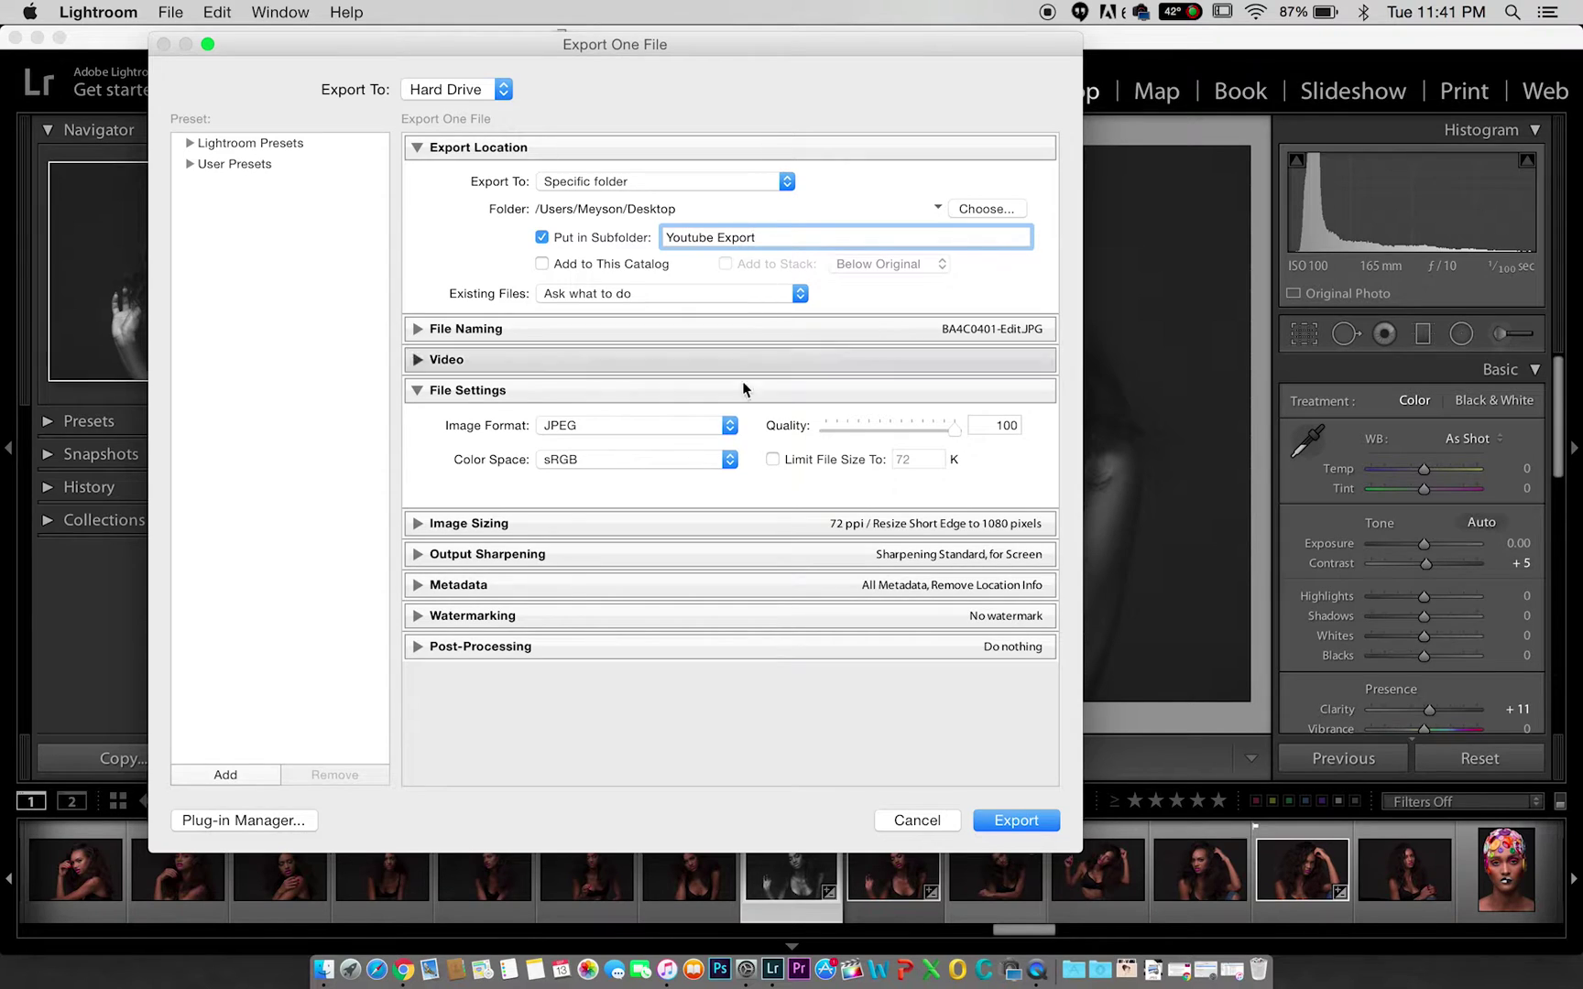
Step: Rename the export with the Custom Name - Sequence template and custom text 'YT Export'
click(536, 326)
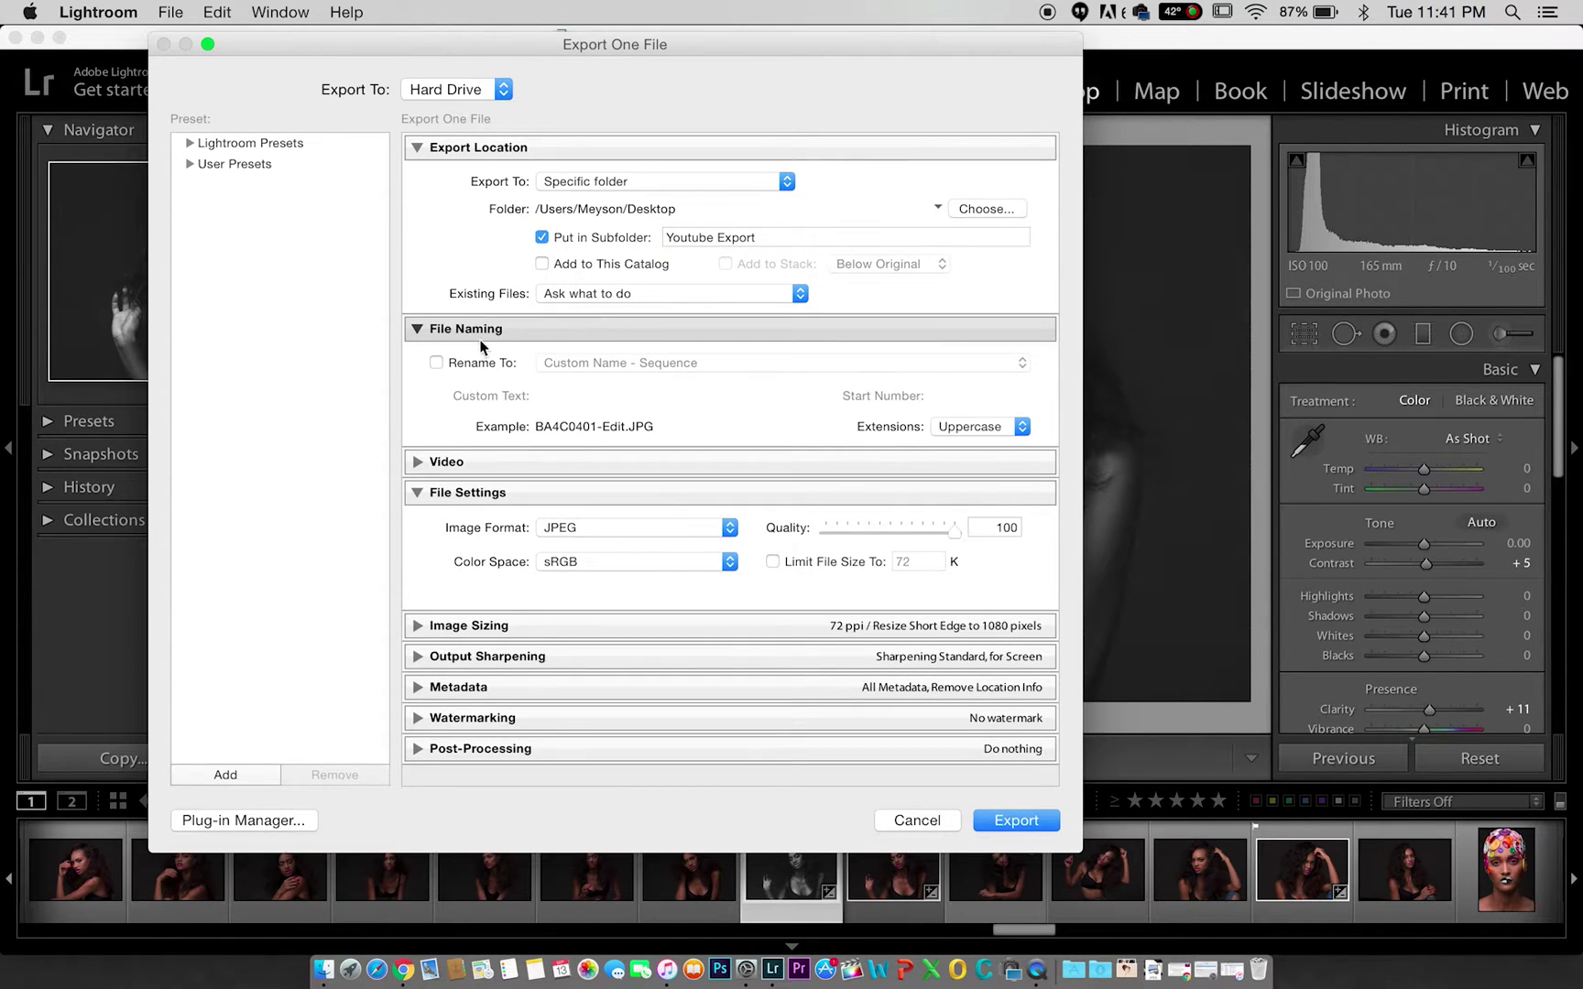
click(437, 363)
click(620, 363)
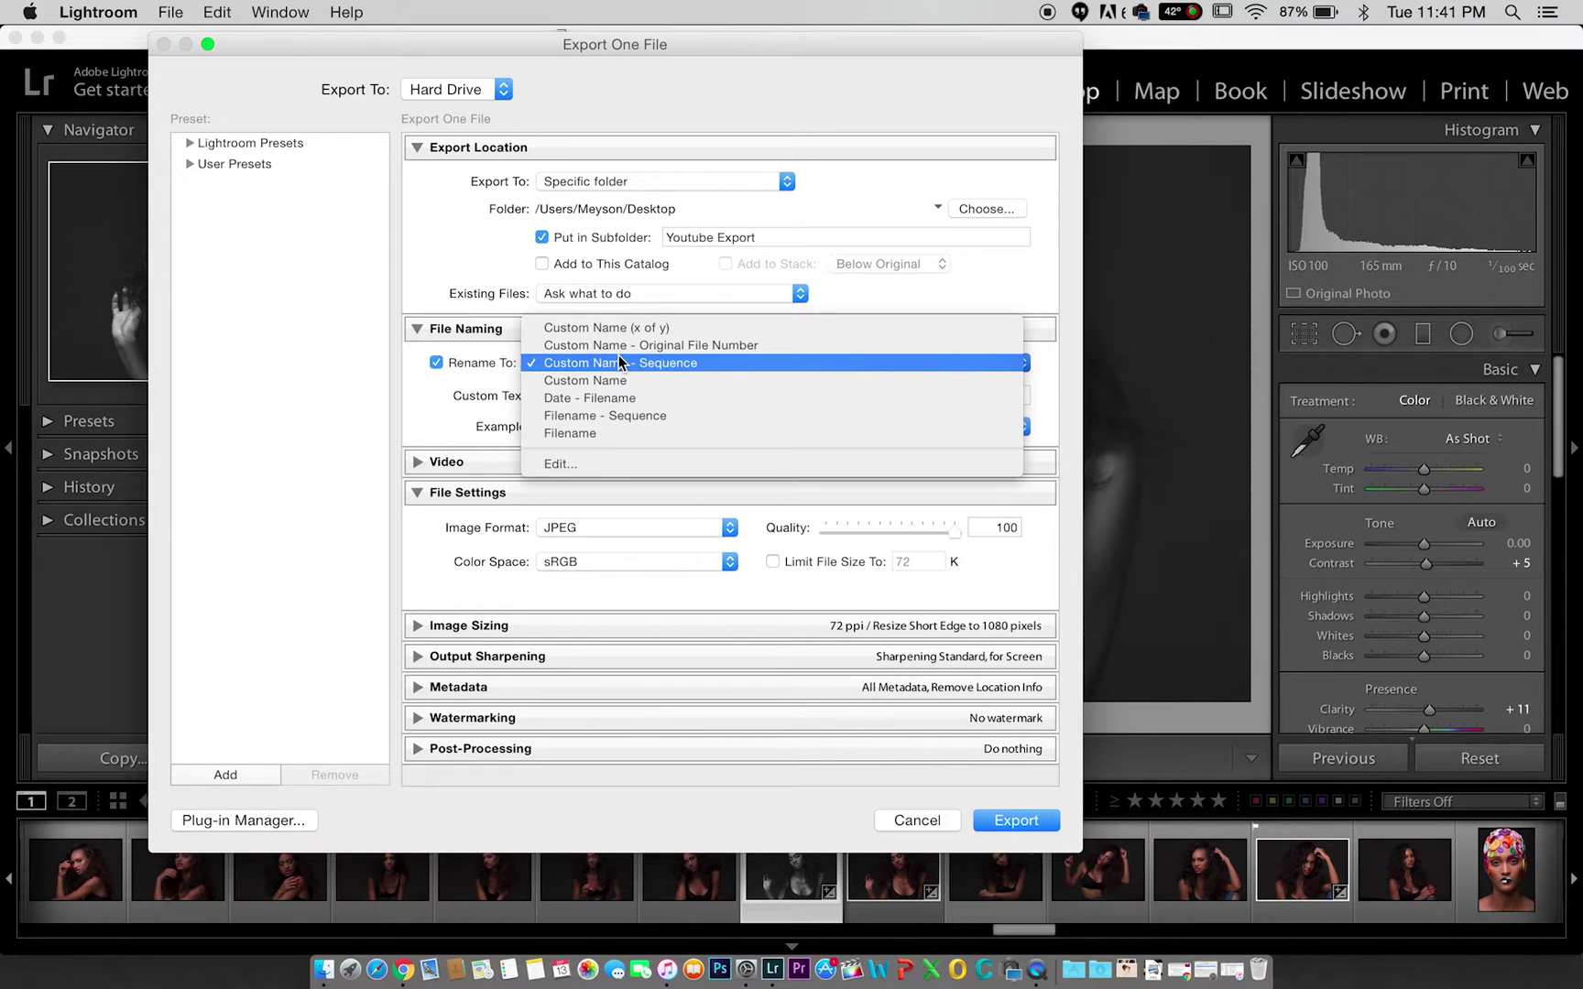
click(644, 362)
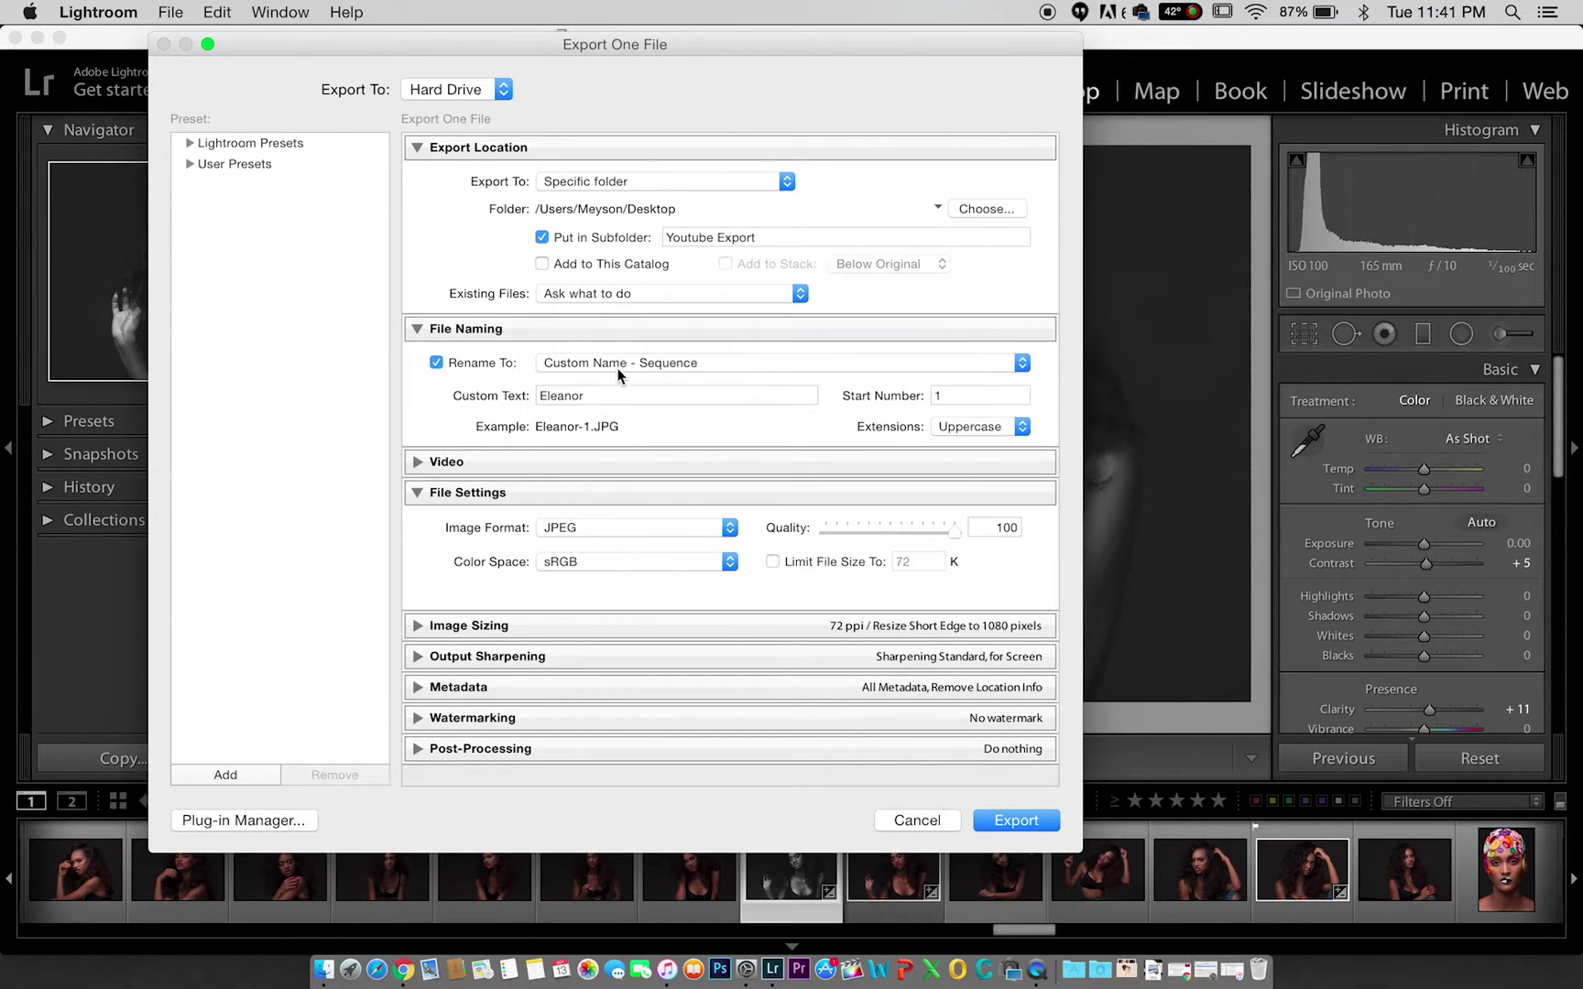
double_click(599, 398)
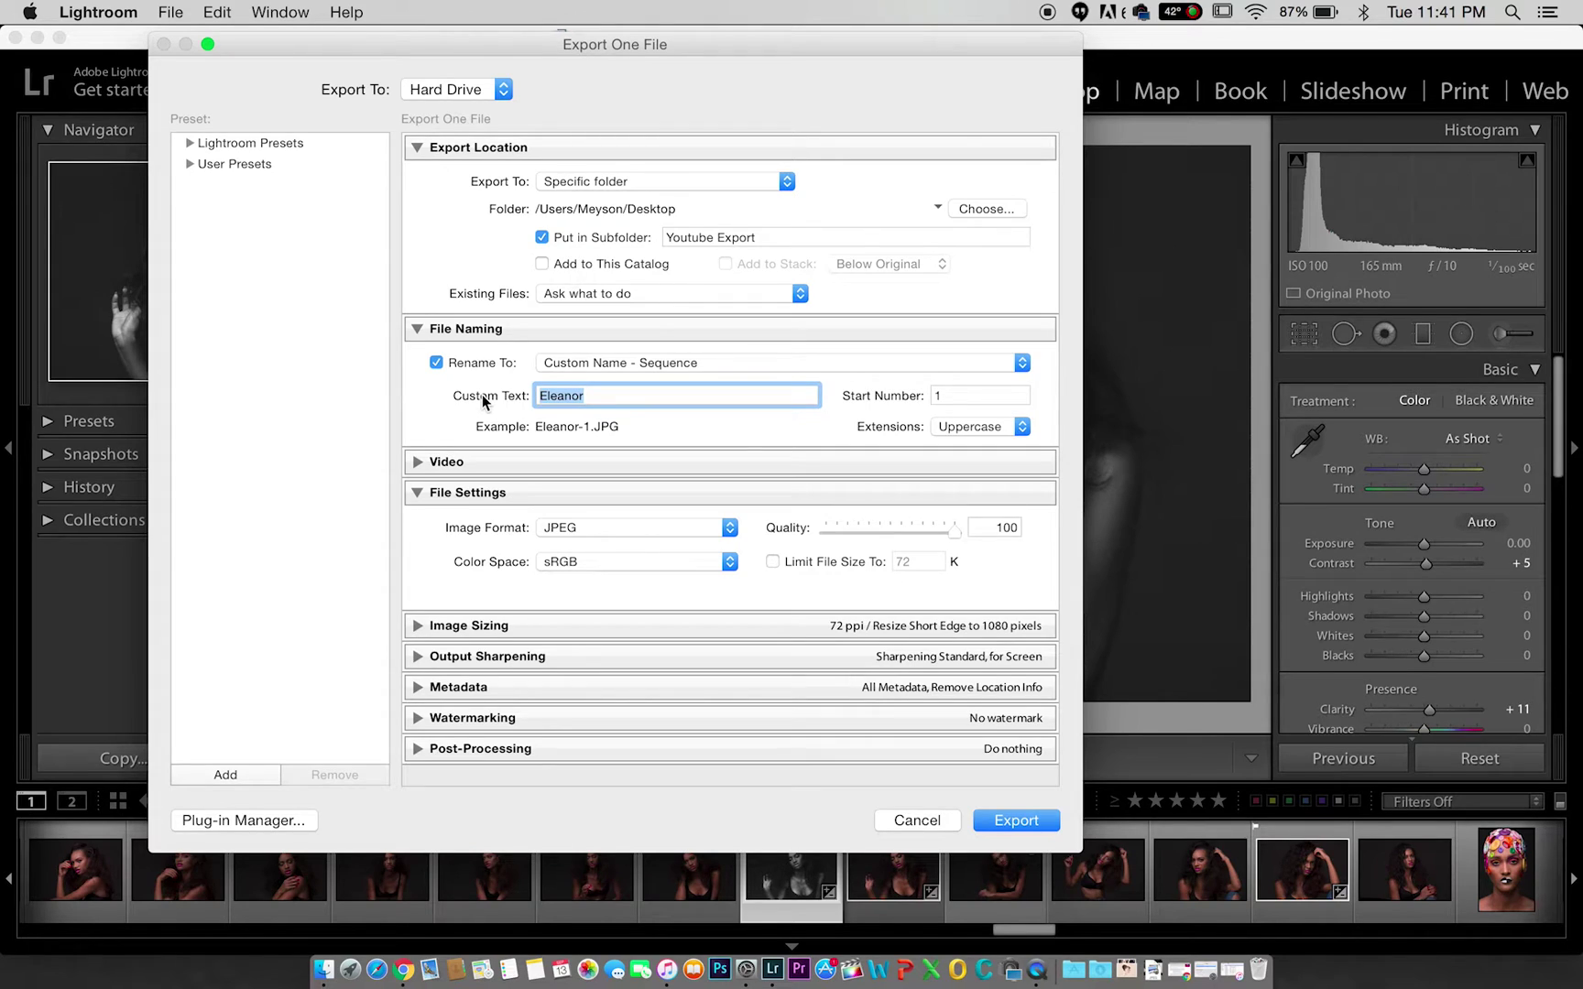
text(YT e)
key(BackSpace)
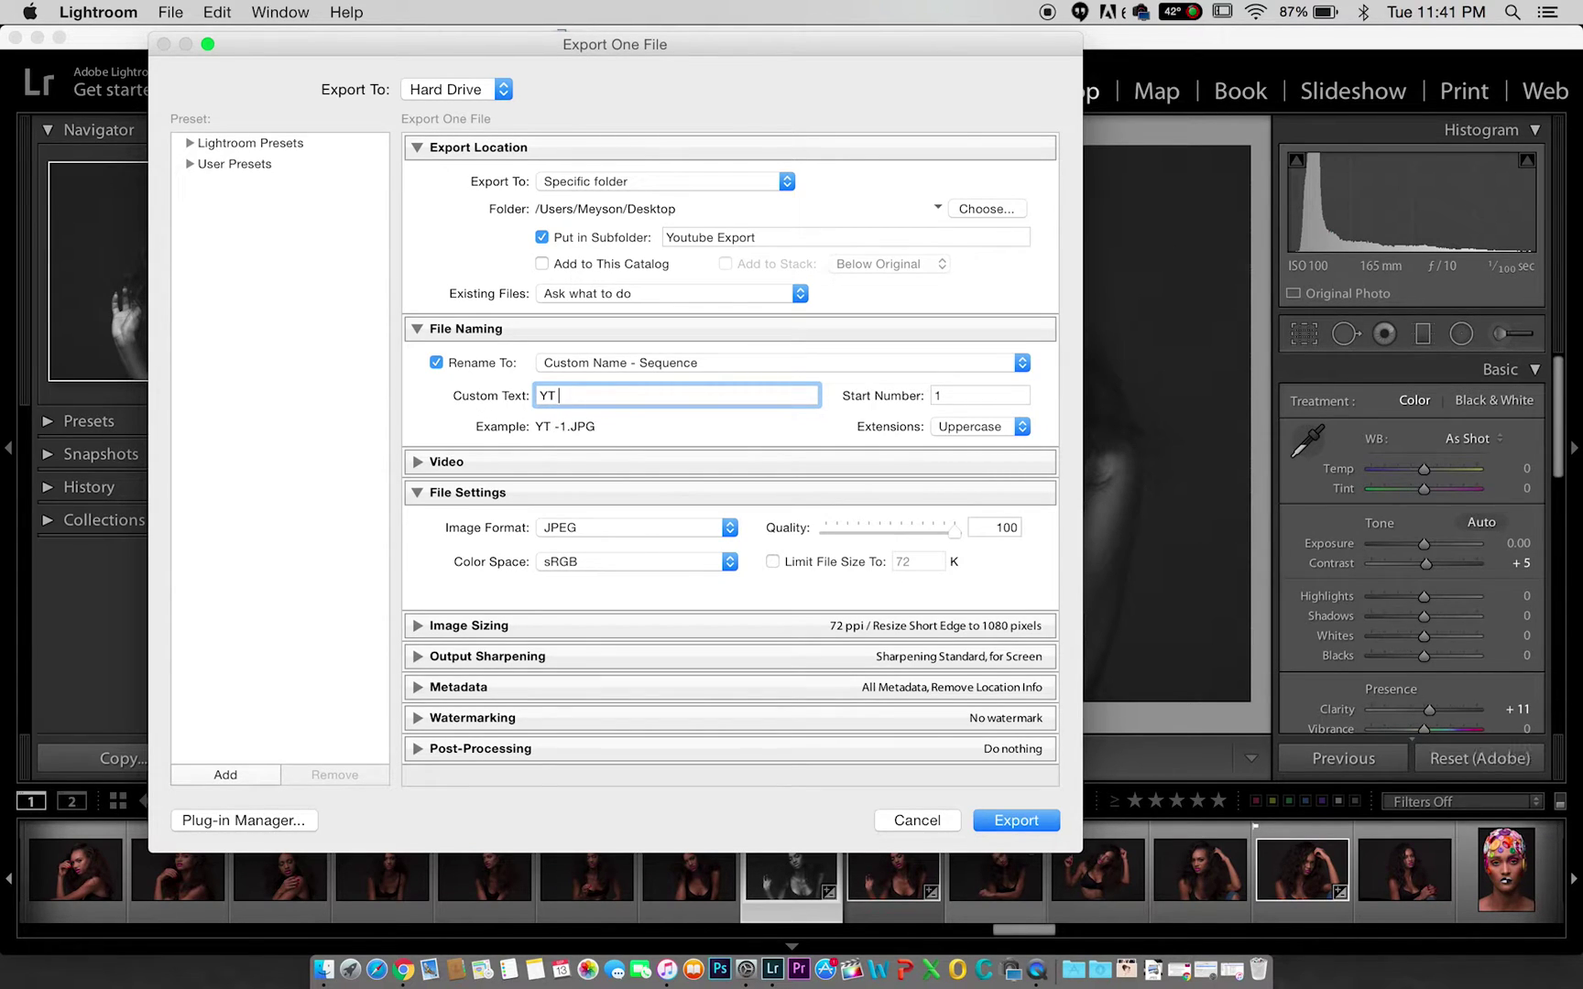
text(Export)
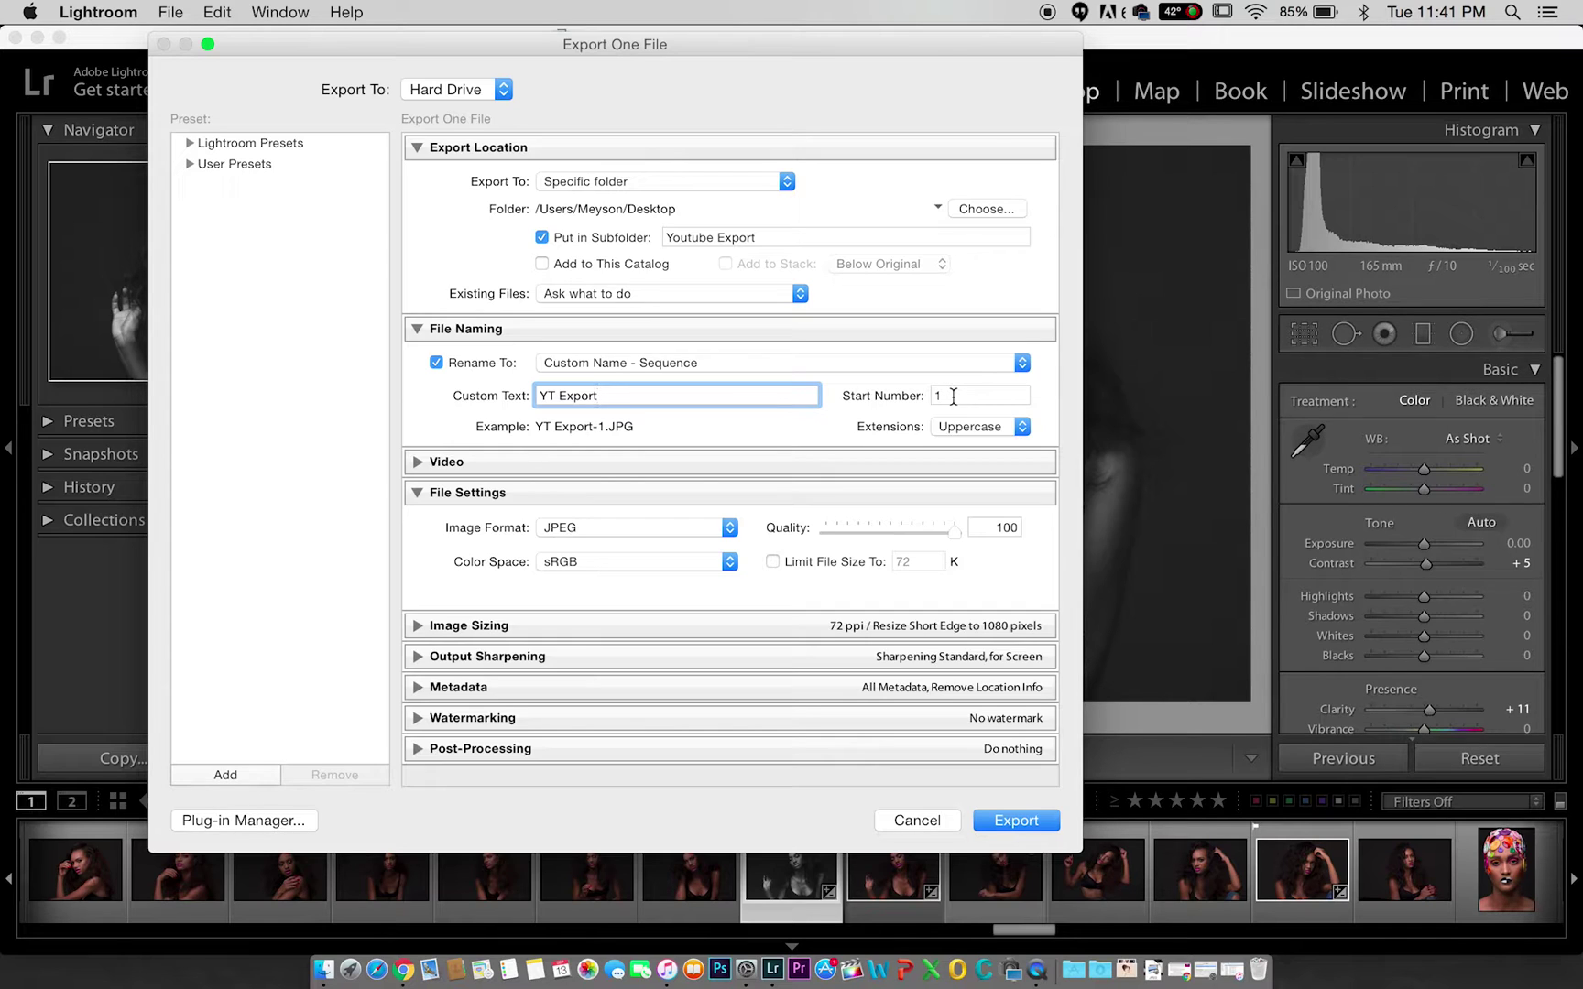
Step: Keep the export file settings at JPEG format and sRGB colour space
click(533, 332)
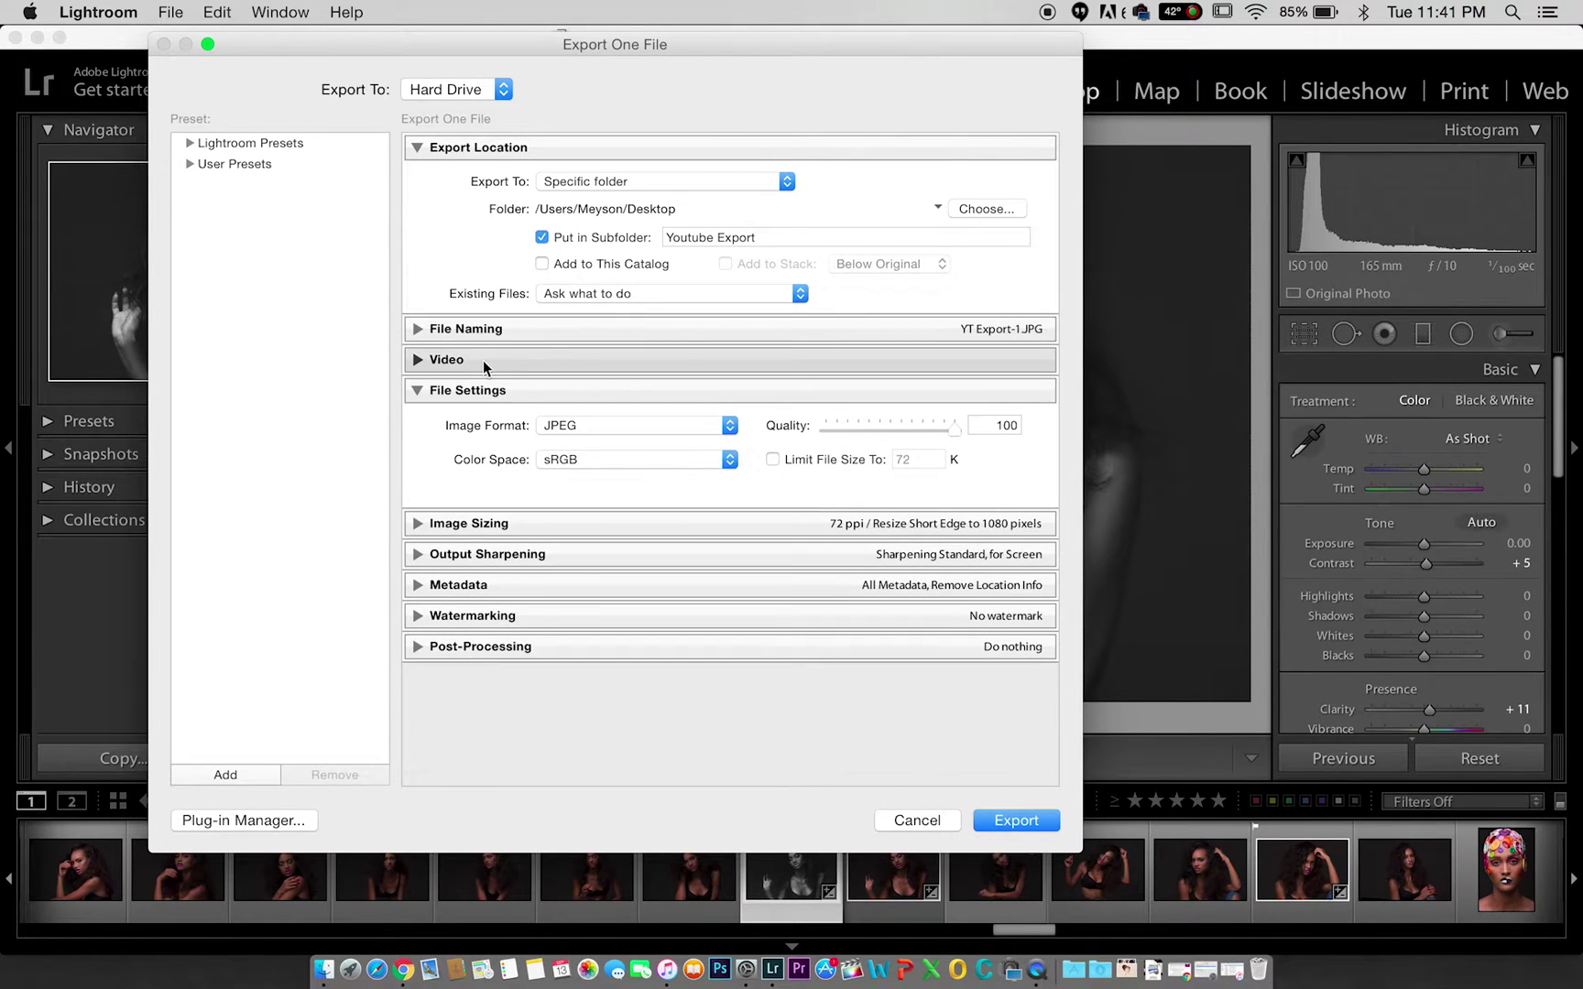
click(480, 359)
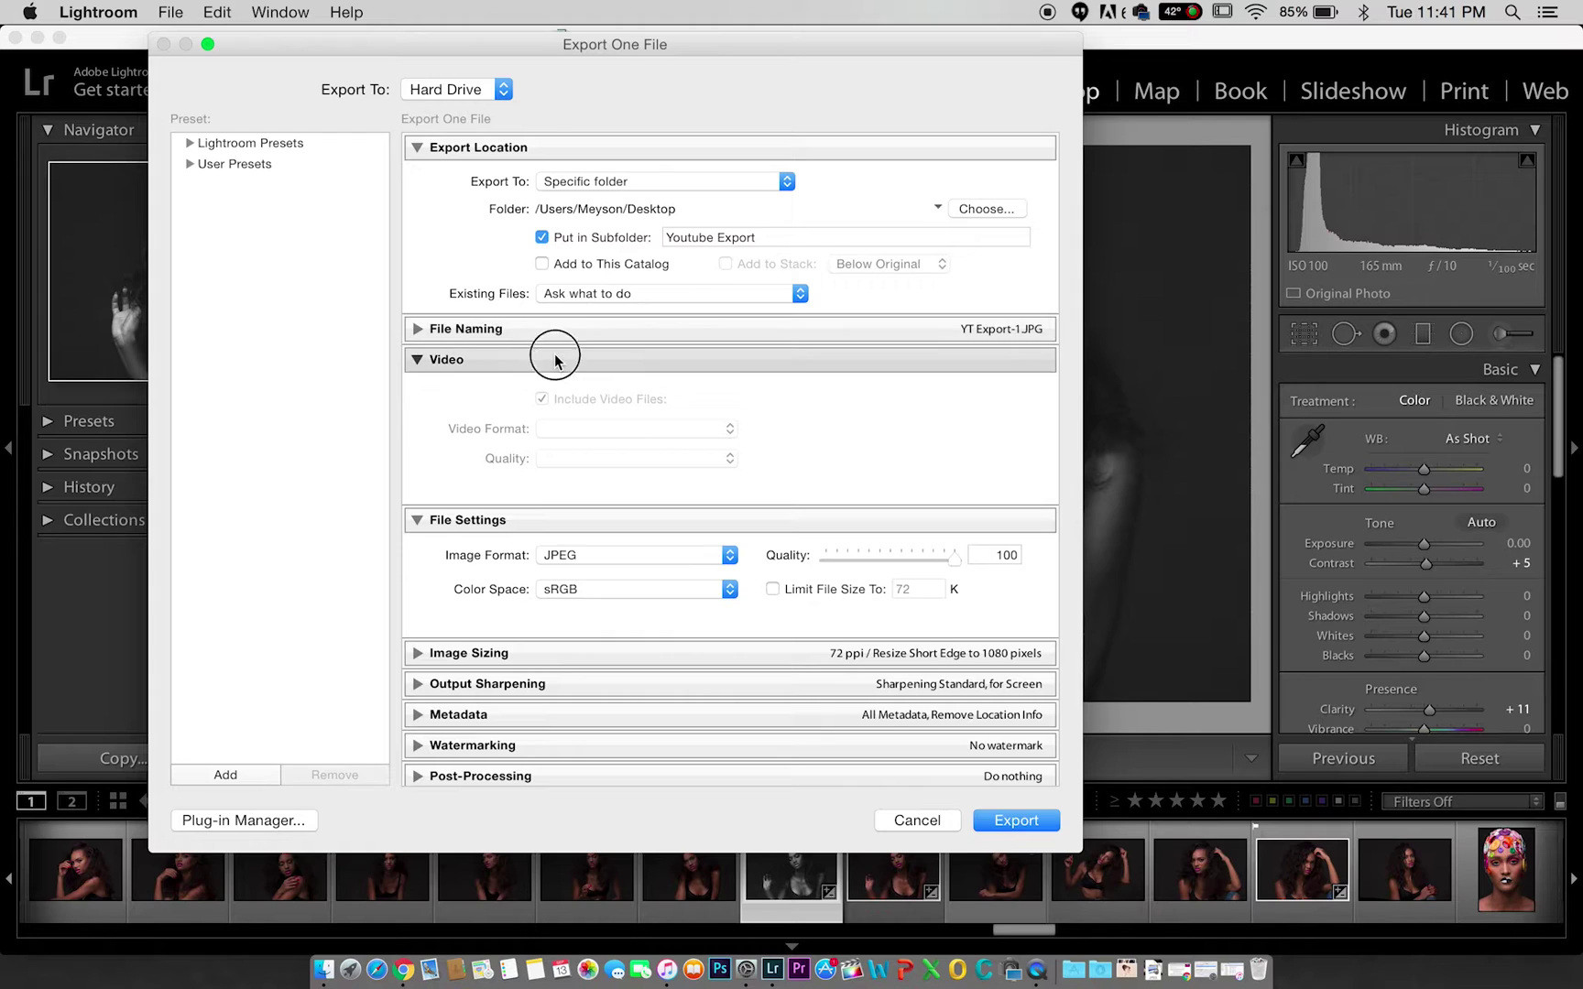
click(554, 359)
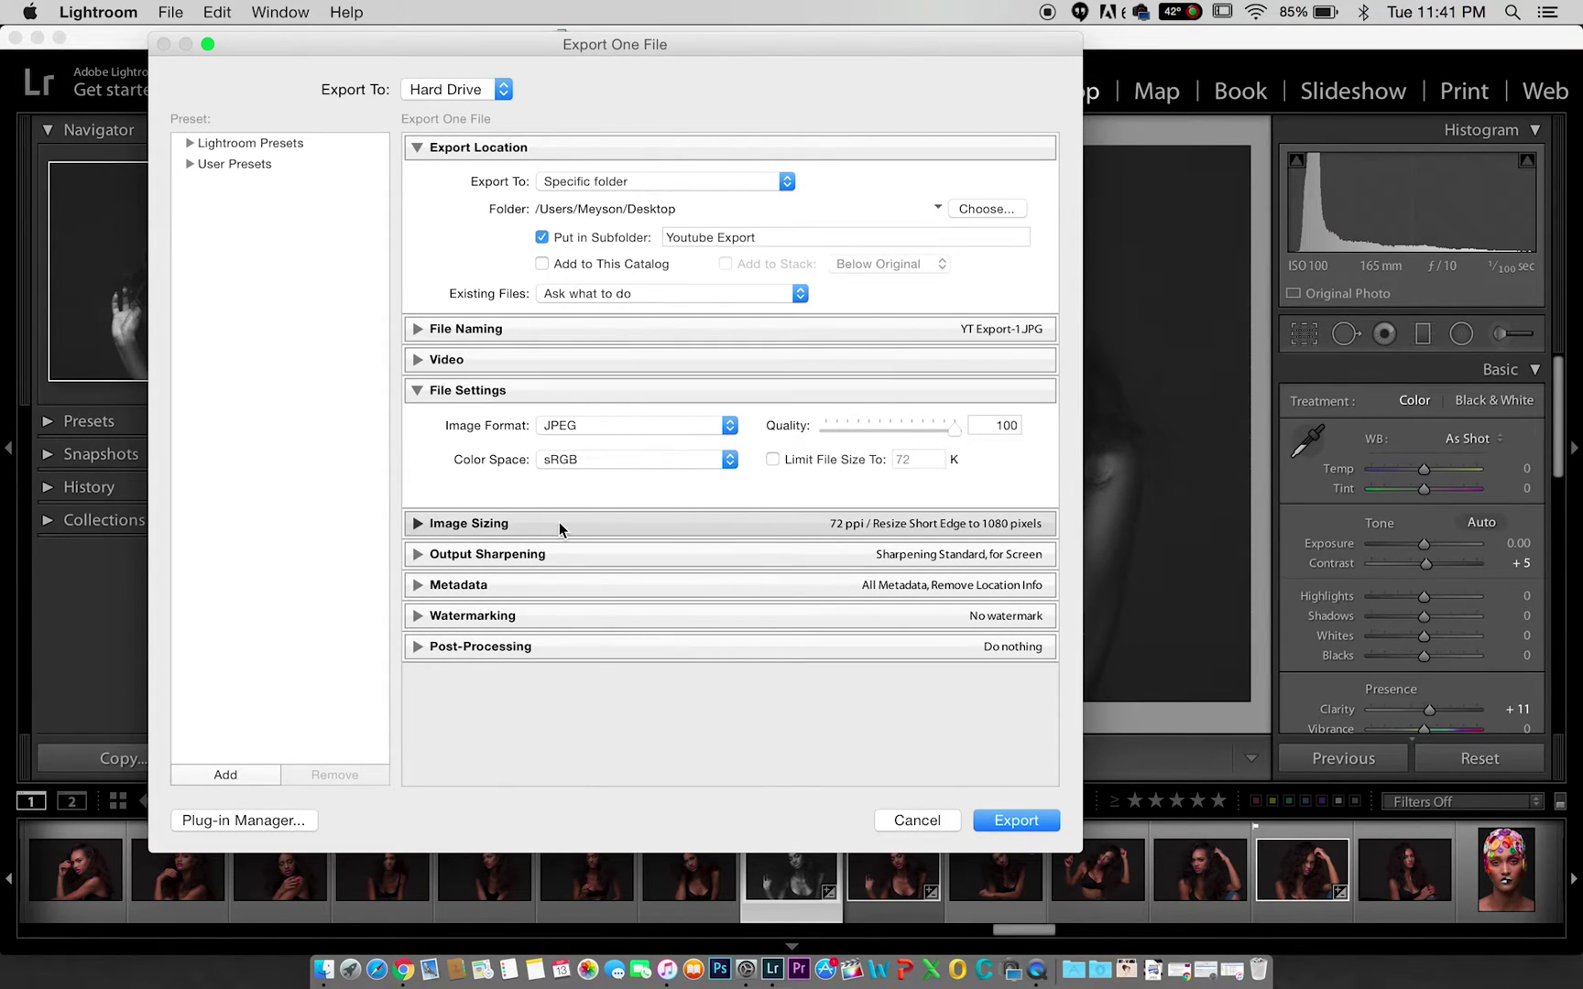
click(660, 425)
click(659, 425)
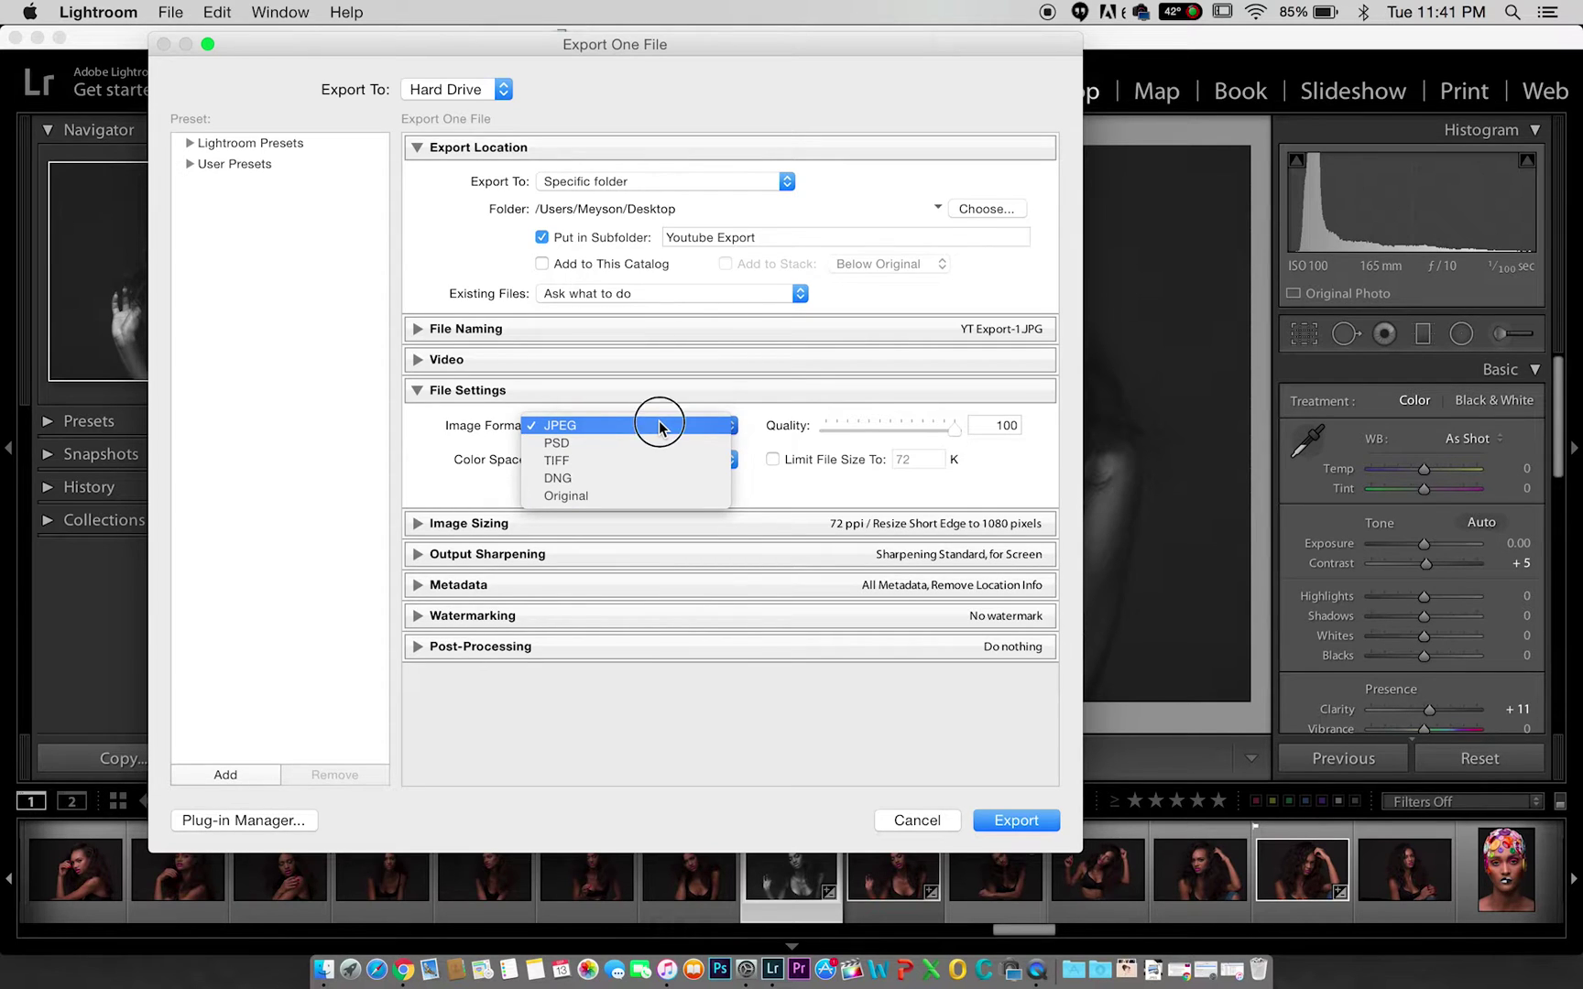
click(632, 459)
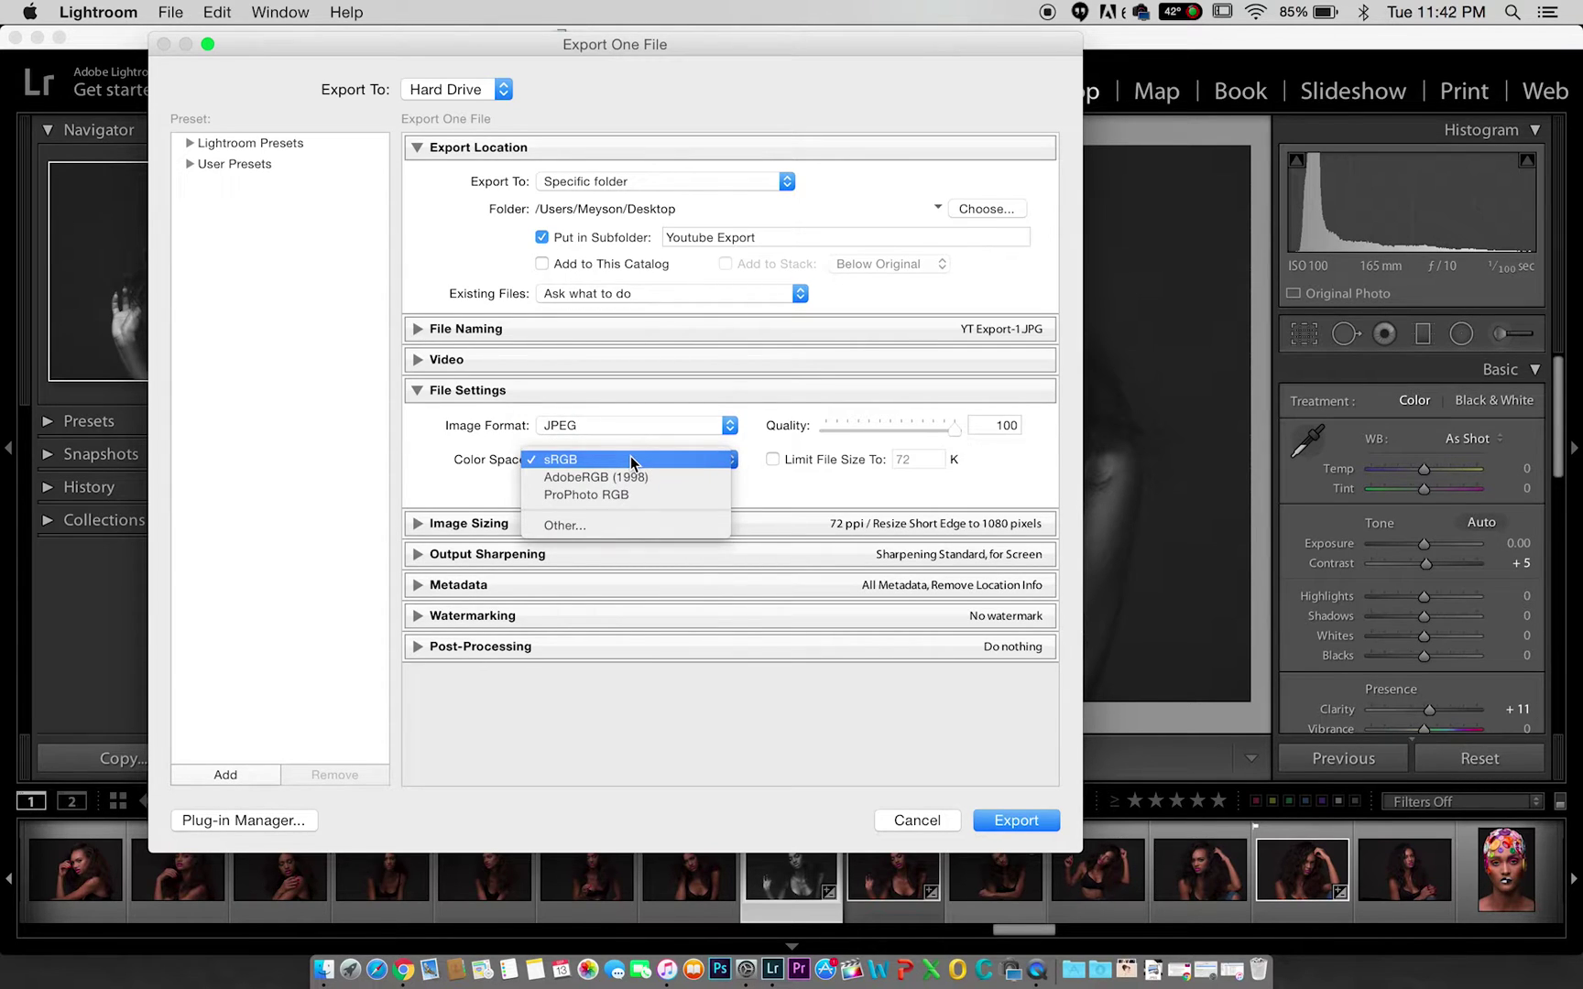
click(630, 458)
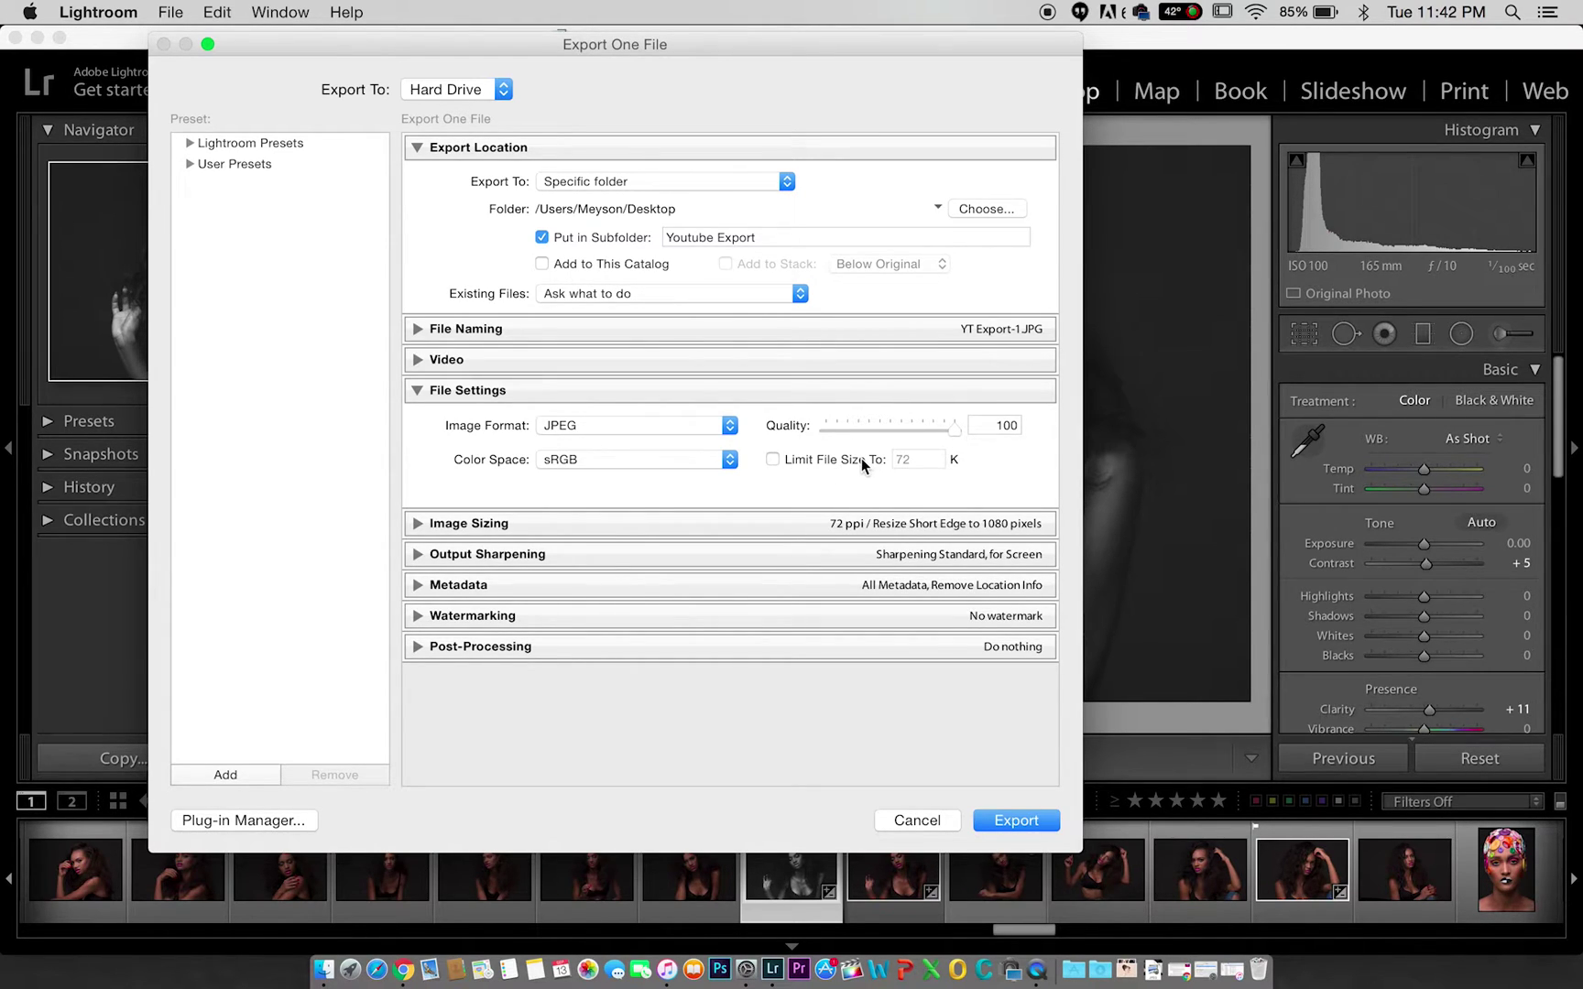
Step: Set Image Sizing to resize to fit the long edge at 1080 pixels
click(641, 388)
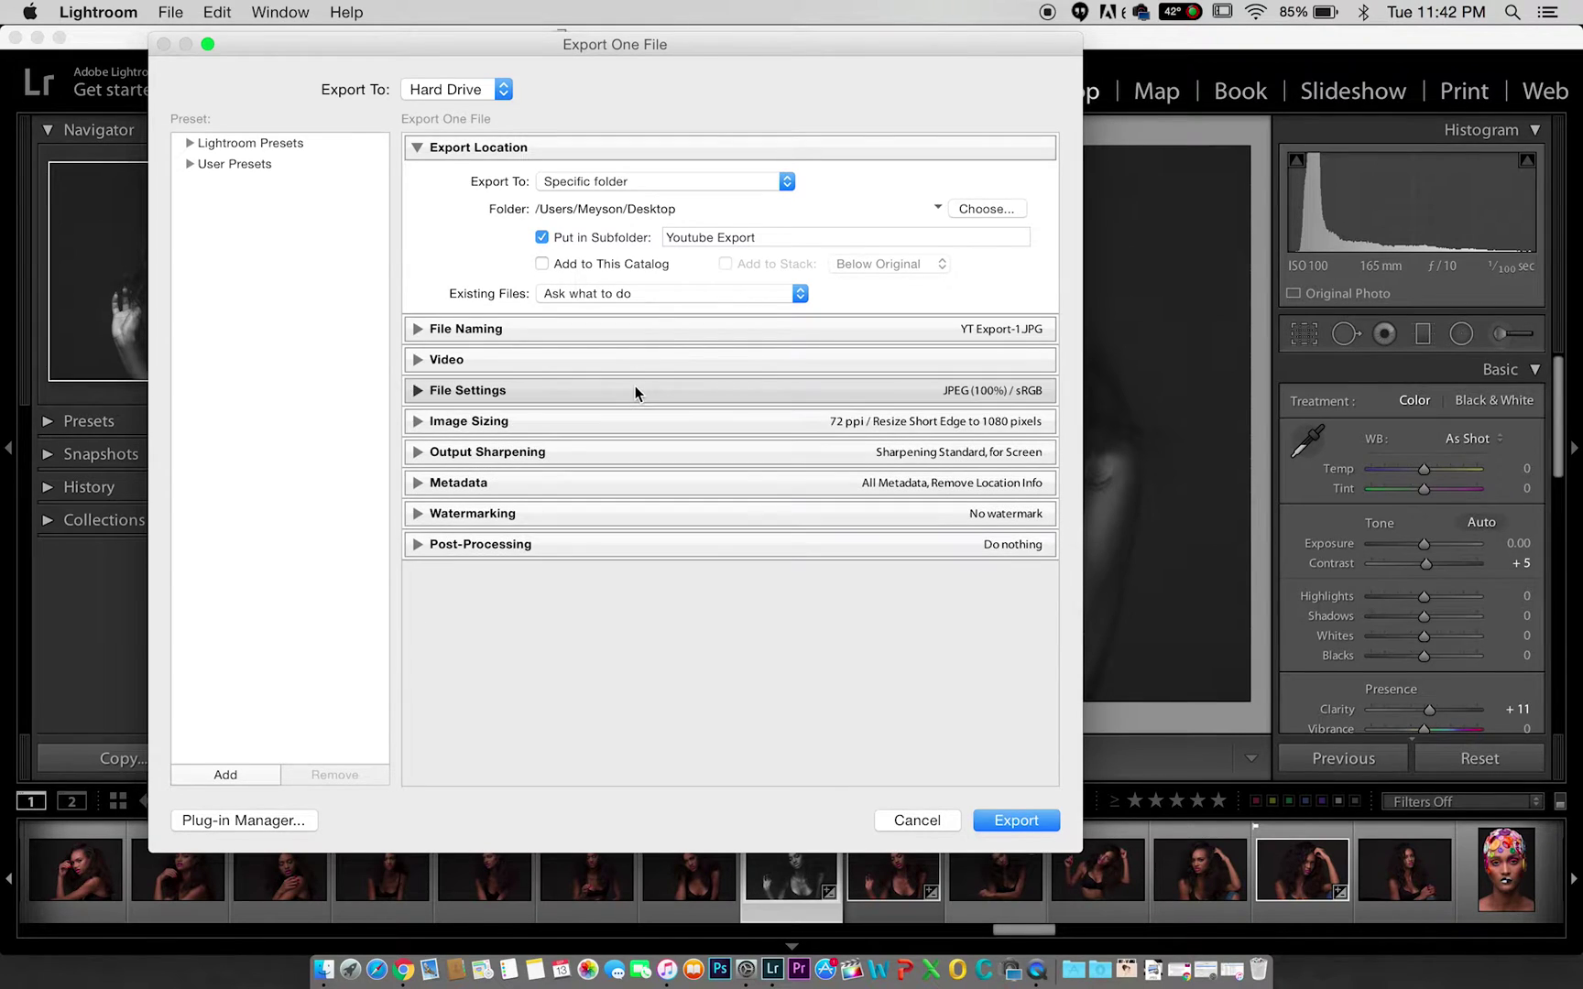
click(564, 421)
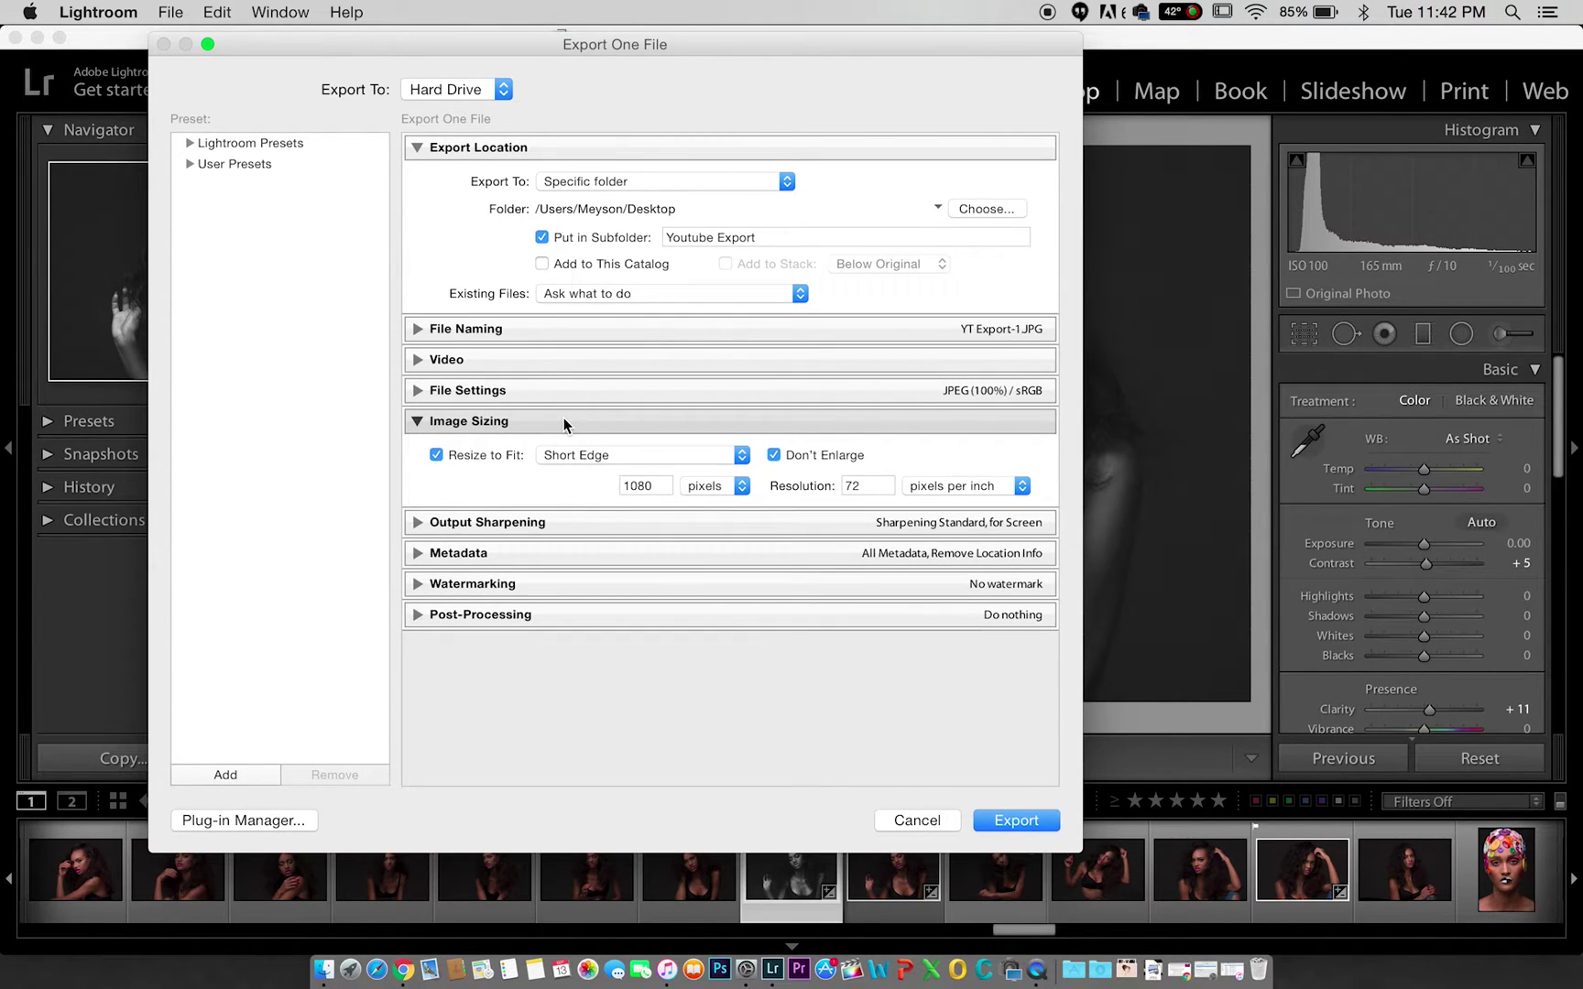
click(531, 392)
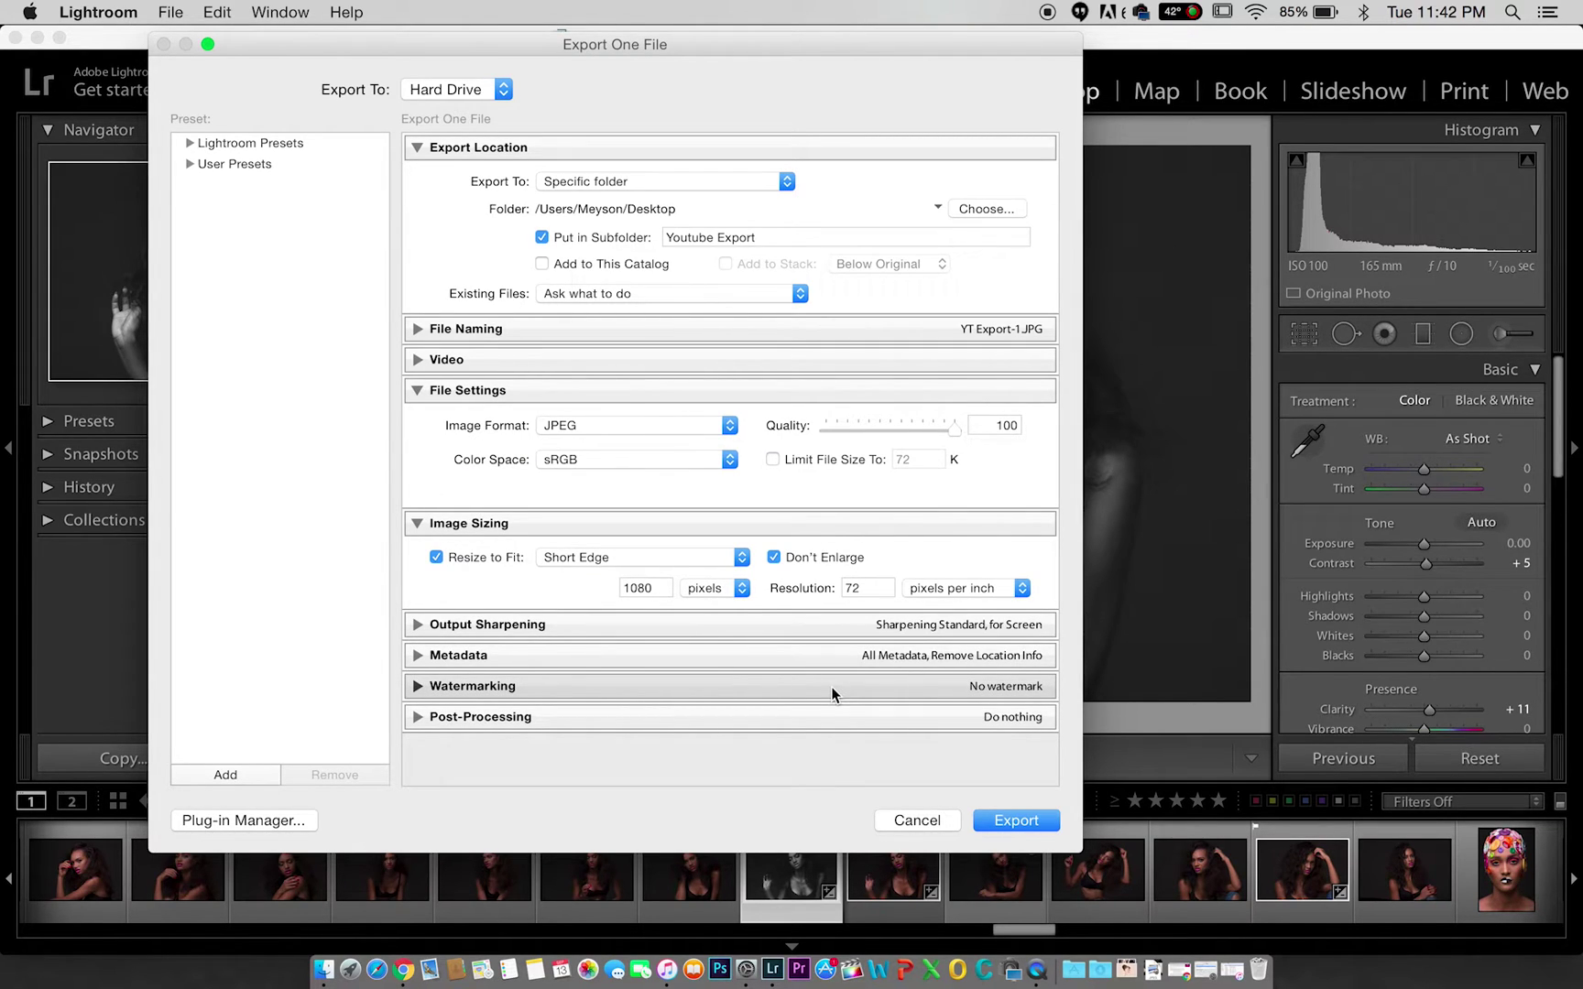
click(602, 561)
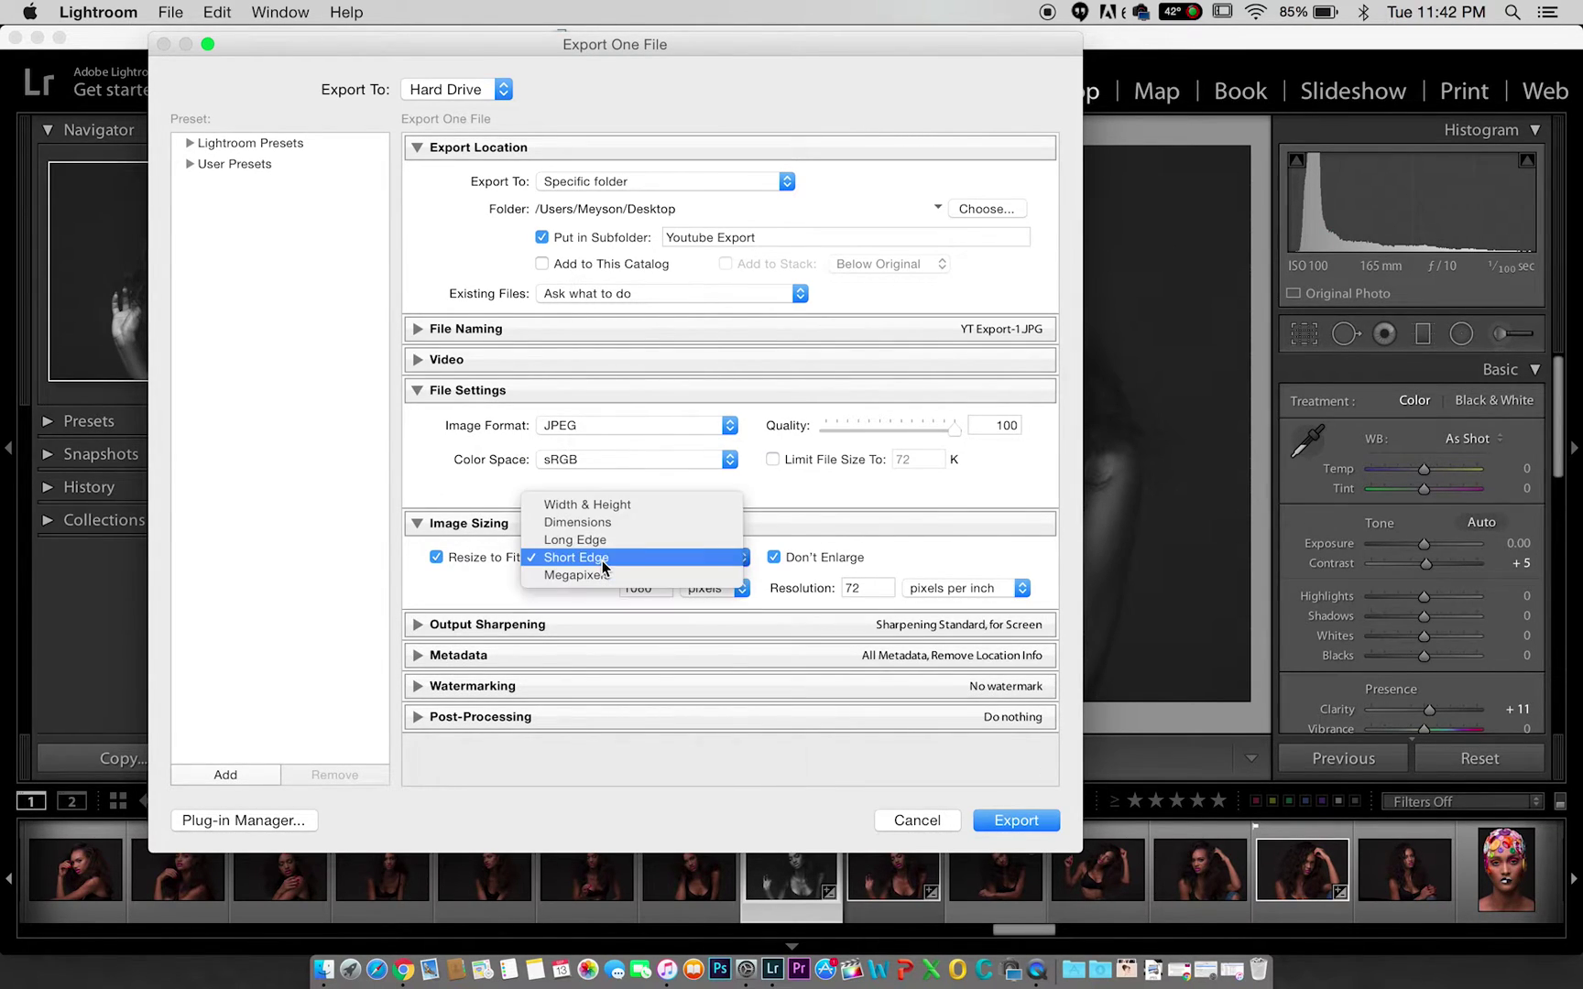
click(611, 540)
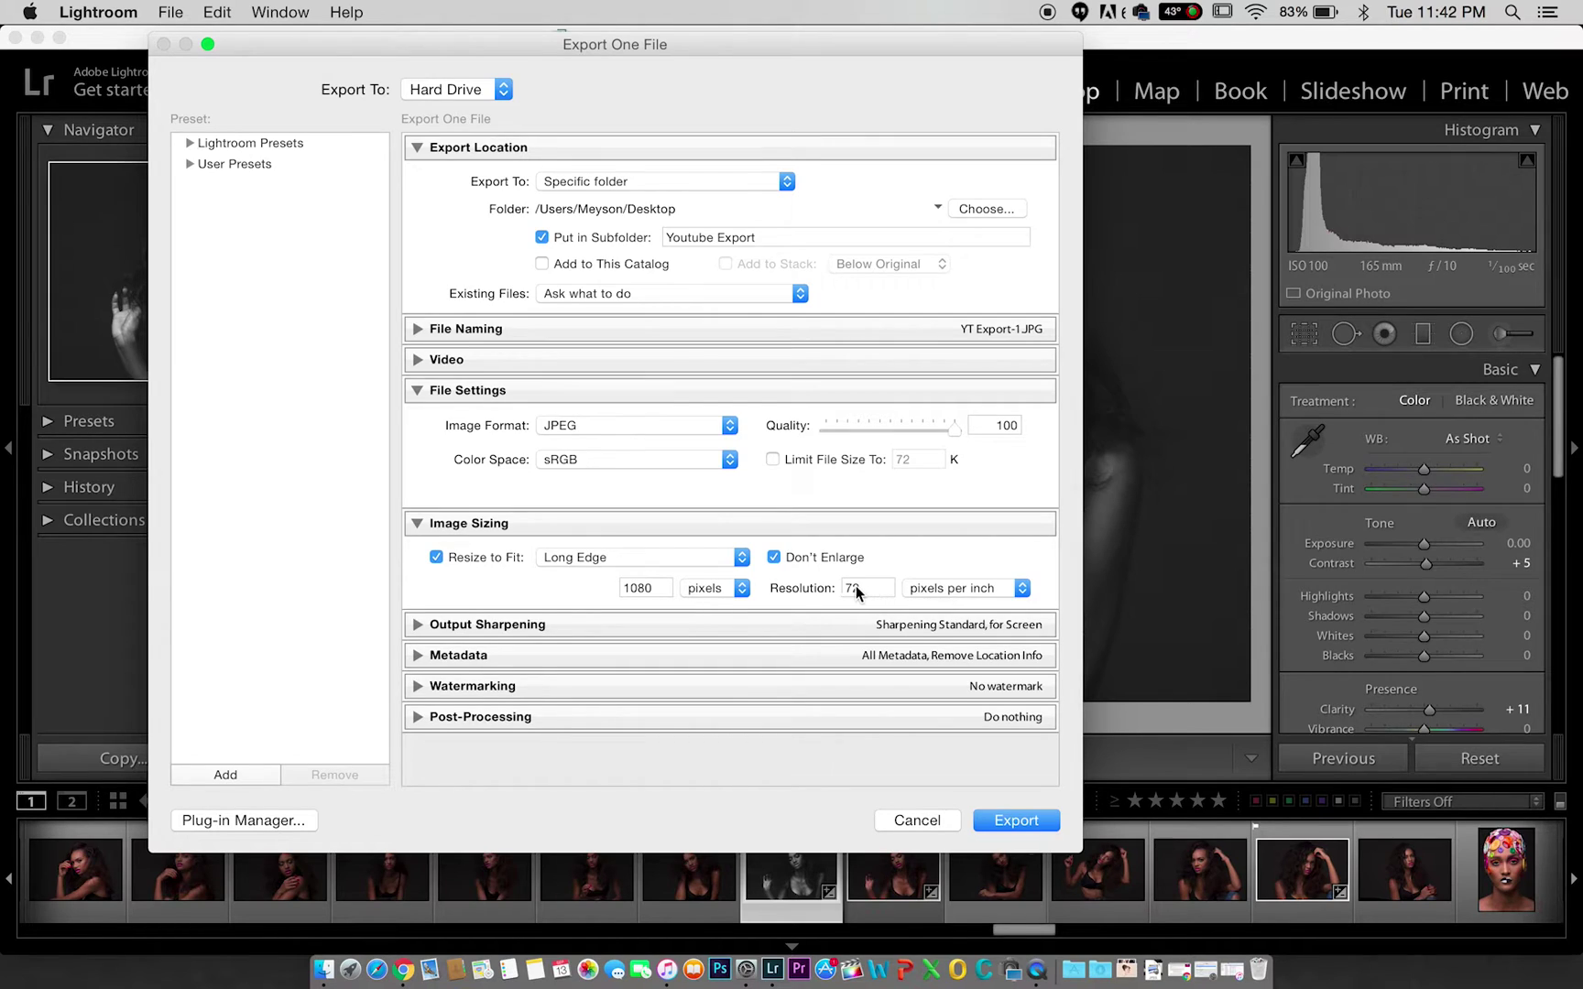
Step: Keep the resolution at 72 pixels per inch and return JPEG quality to 100
click(947, 587)
click(983, 554)
drag(956, 434, 937, 437)
drag(936, 430, 990, 438)
click(477, 624)
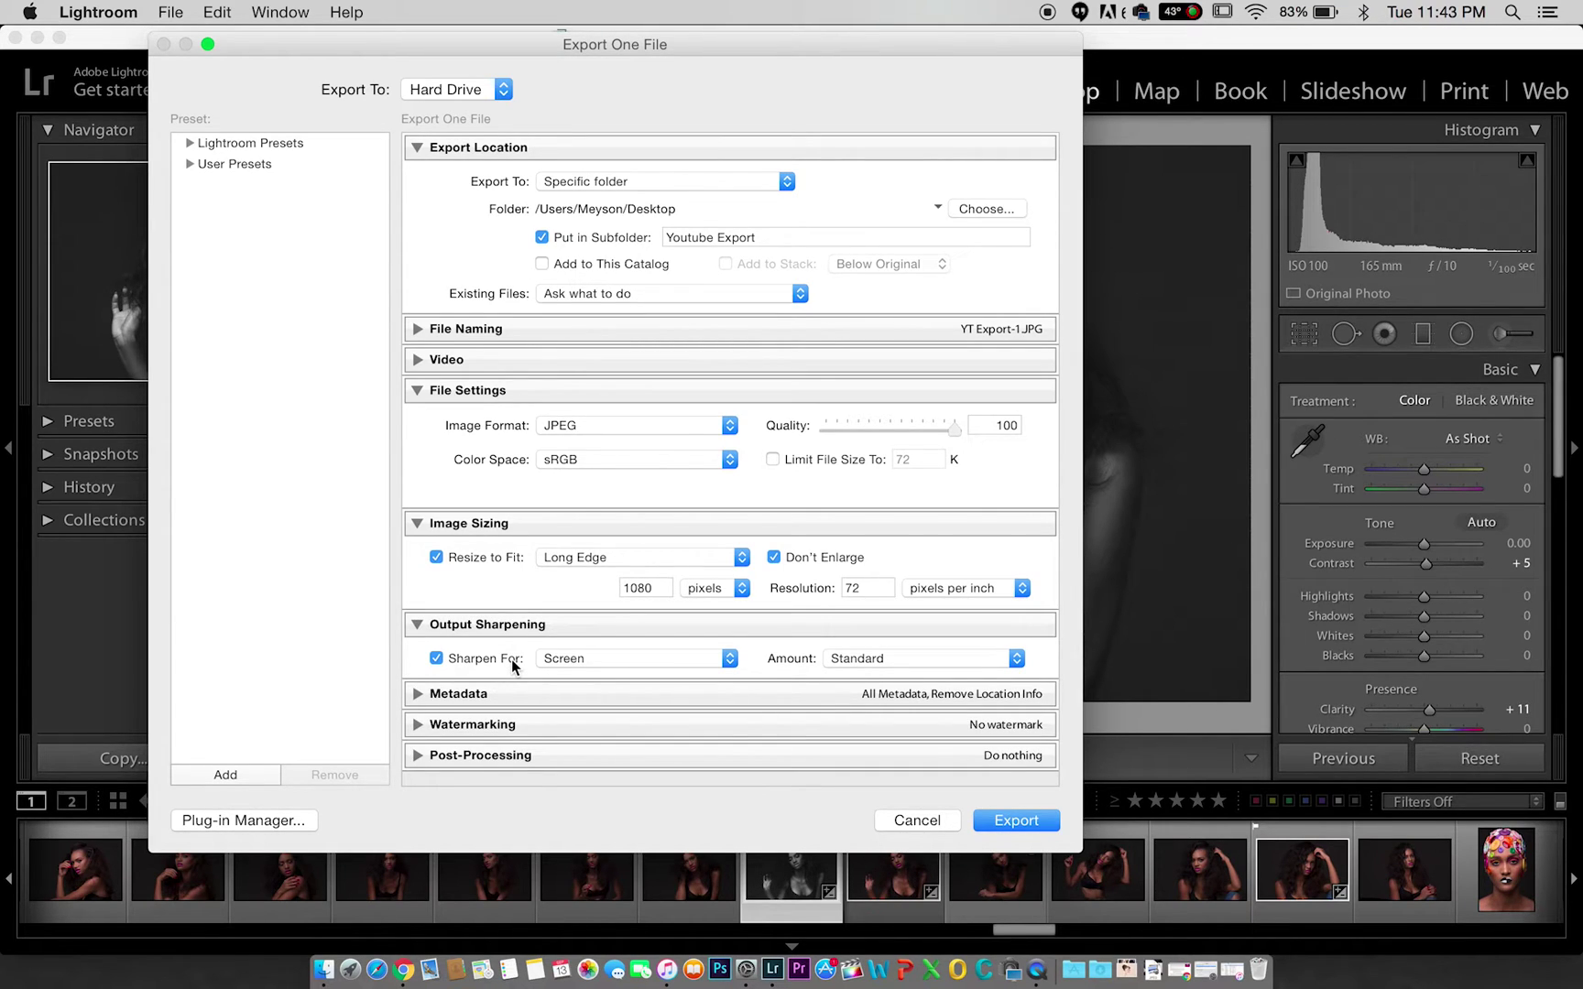
Step: Export the portrait with Standard screen sharpening, then minimize Lightroom
click(859, 656)
click(879, 658)
click(1015, 819)
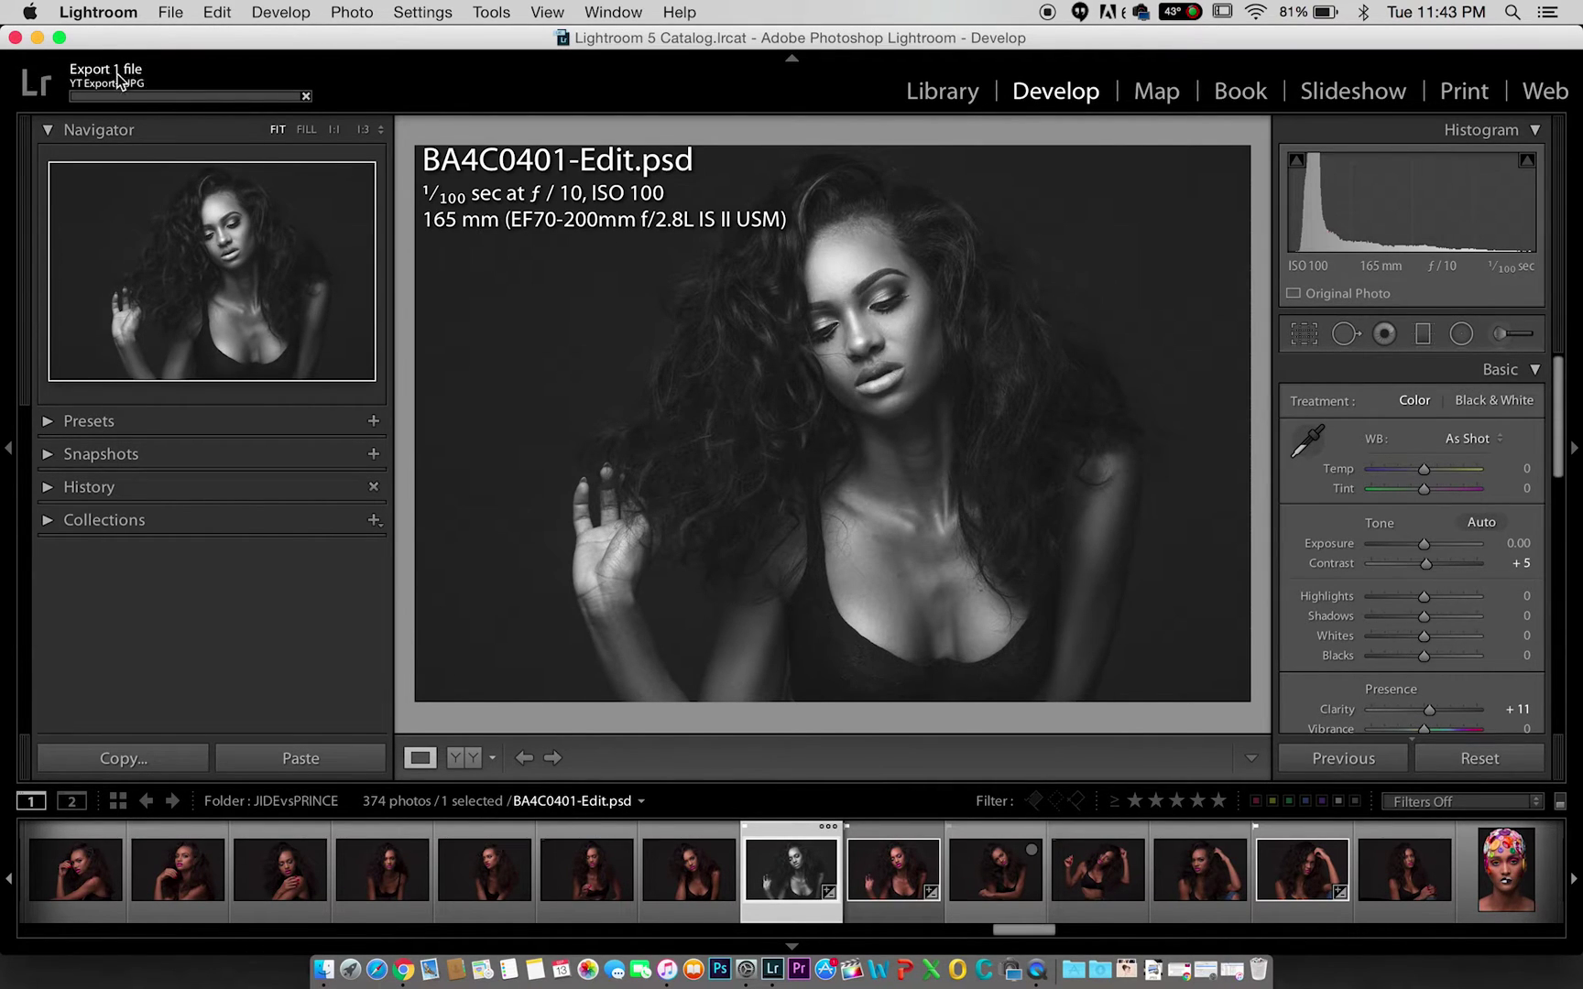
click(36, 38)
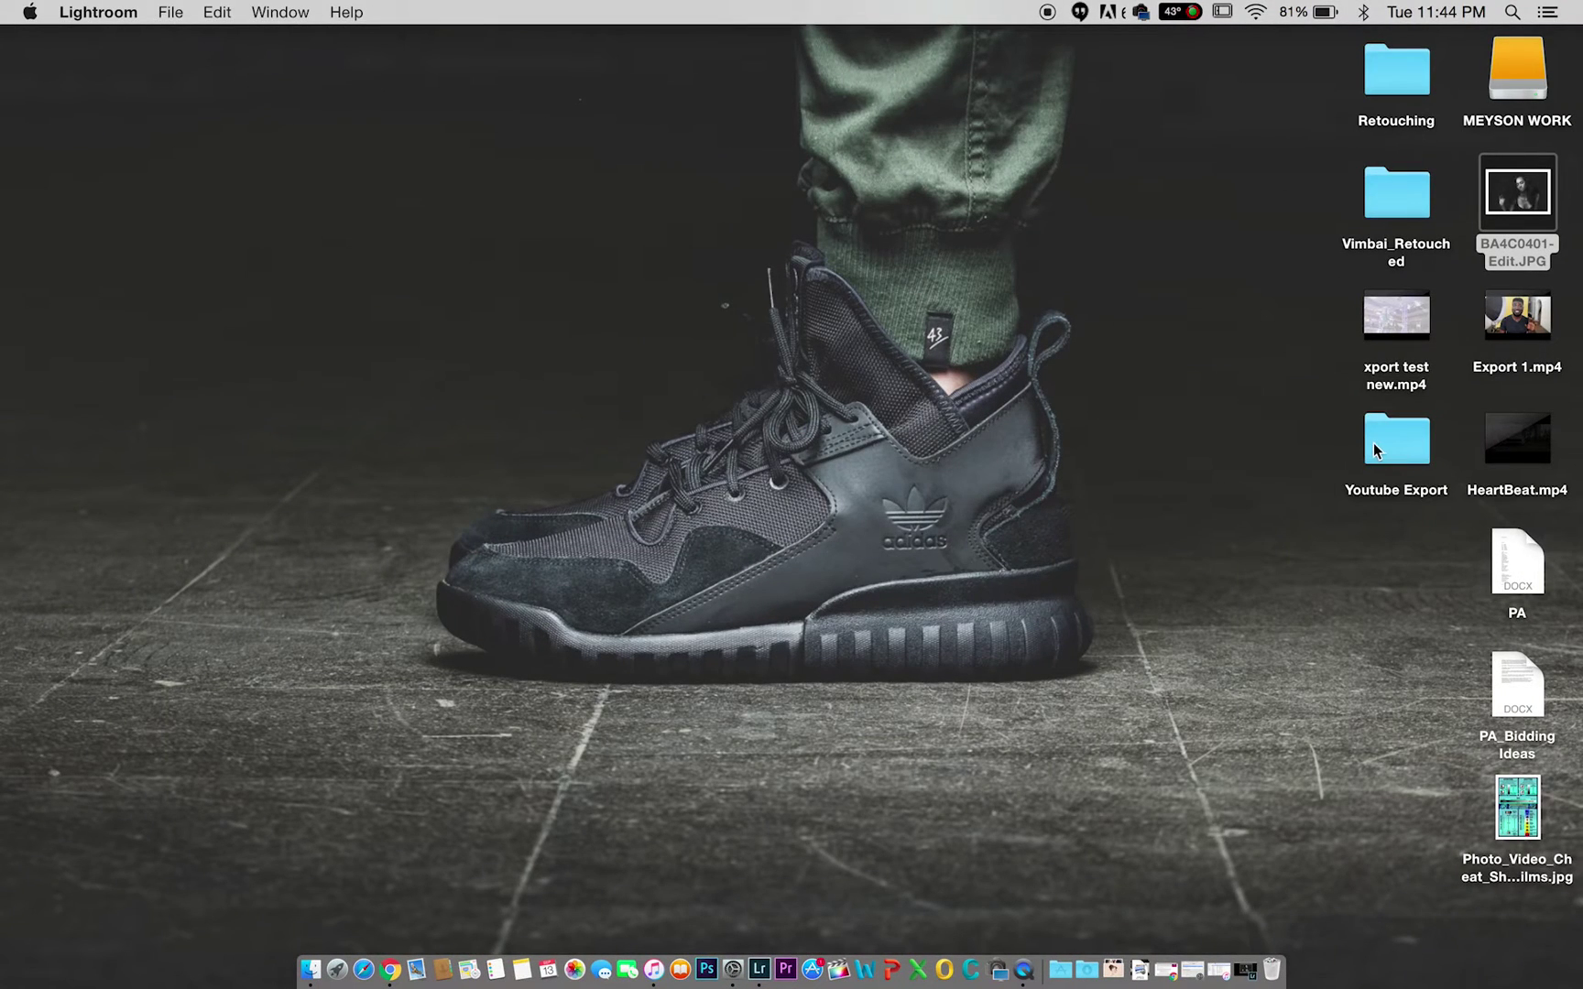
Step: View YT Export-1.JPG from the Youtube Export folder in Preview, then return to Lightroom
double_click(1372, 443)
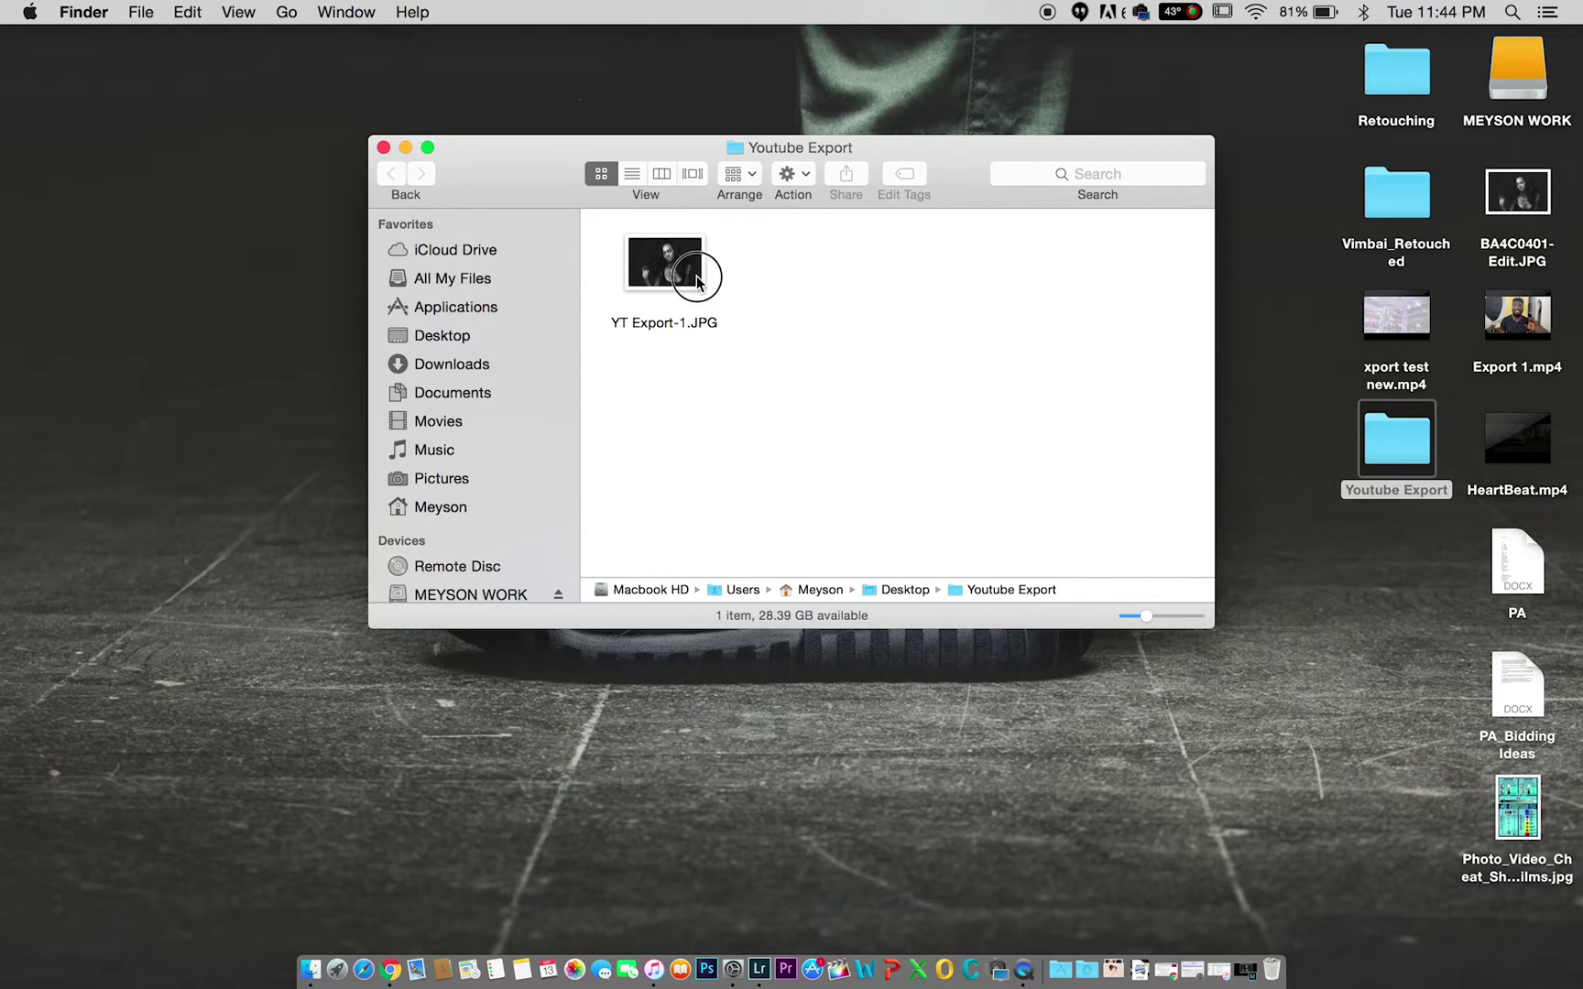
double_click(696, 277)
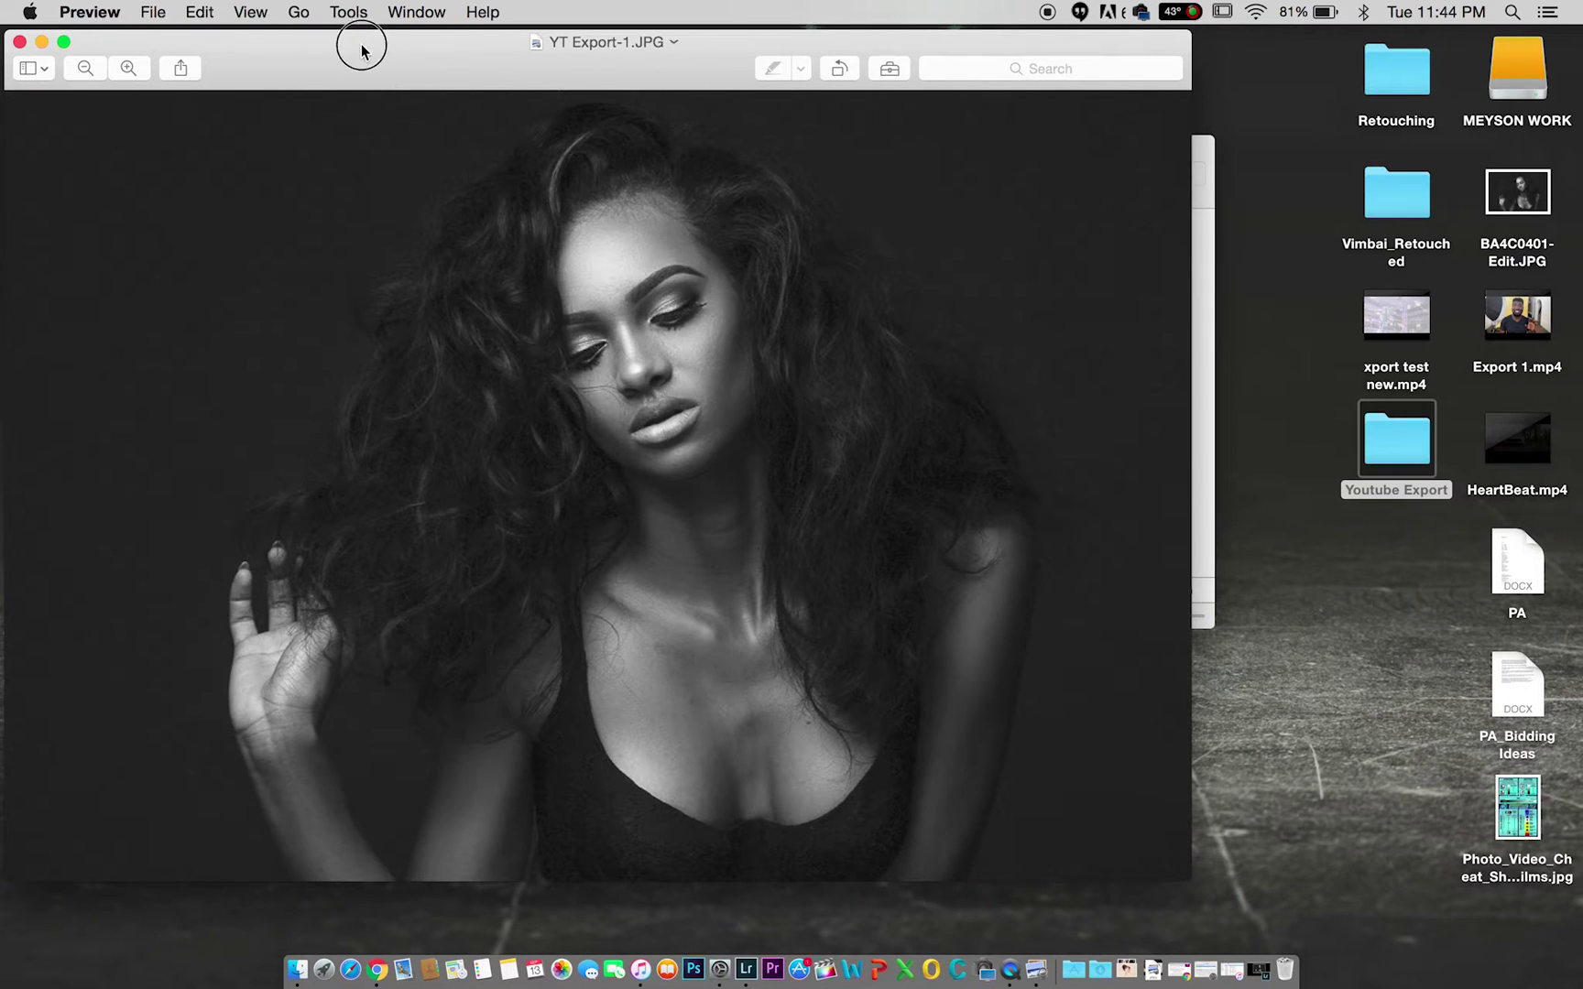
drag(356, 43, 496, 57)
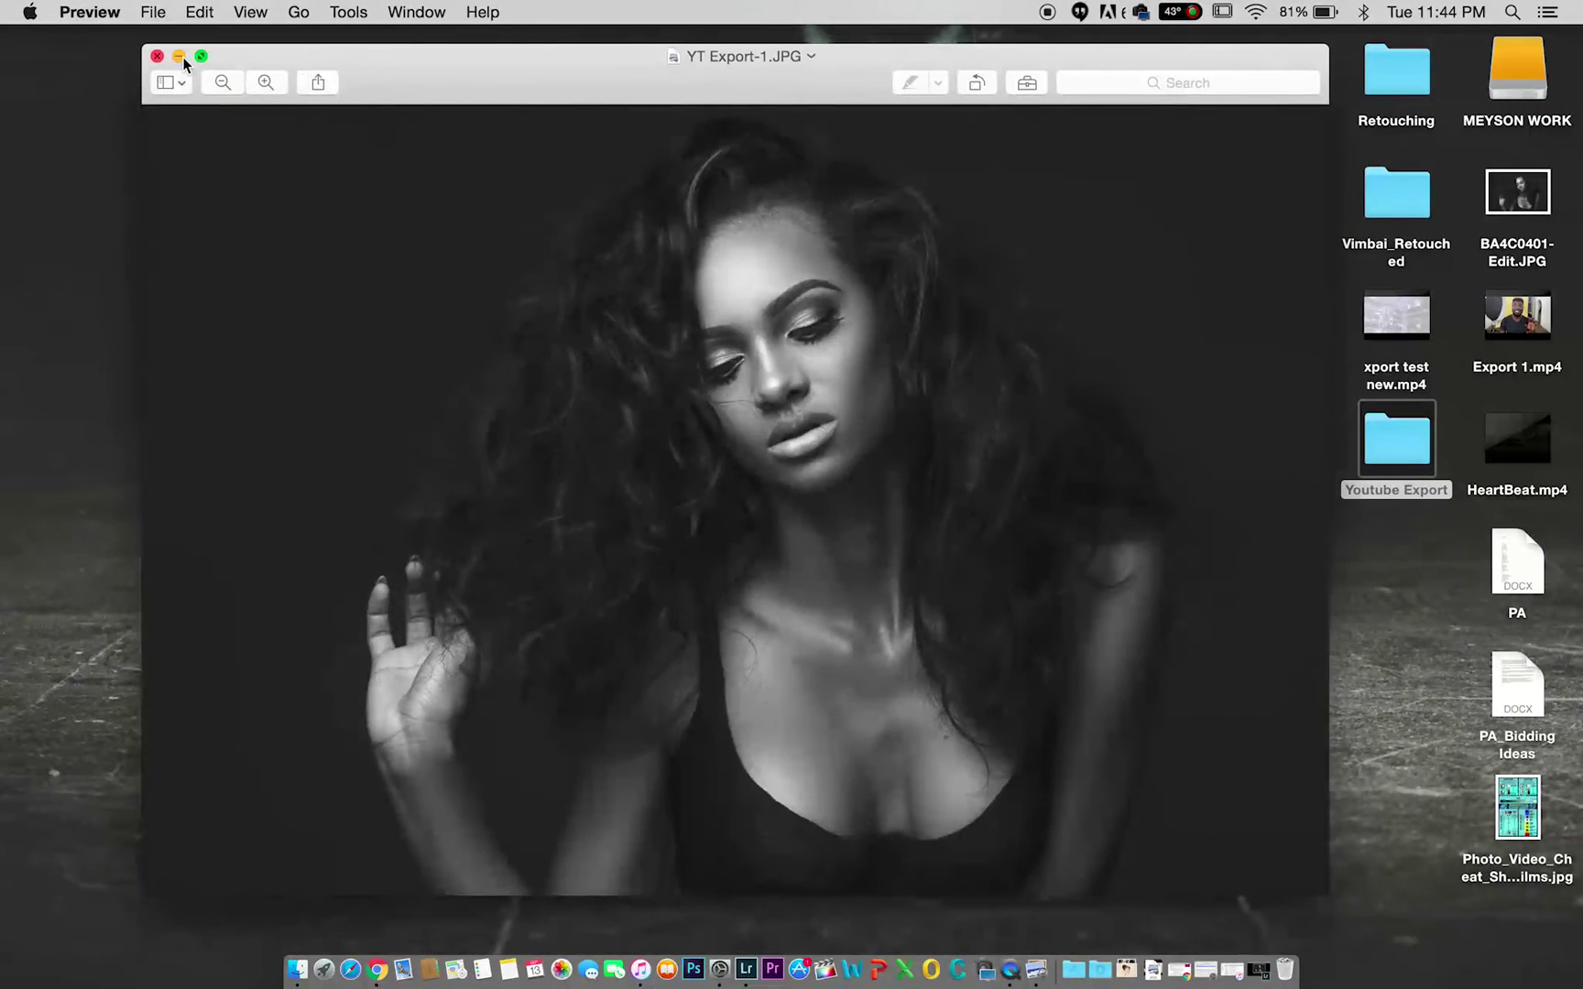
click(180, 57)
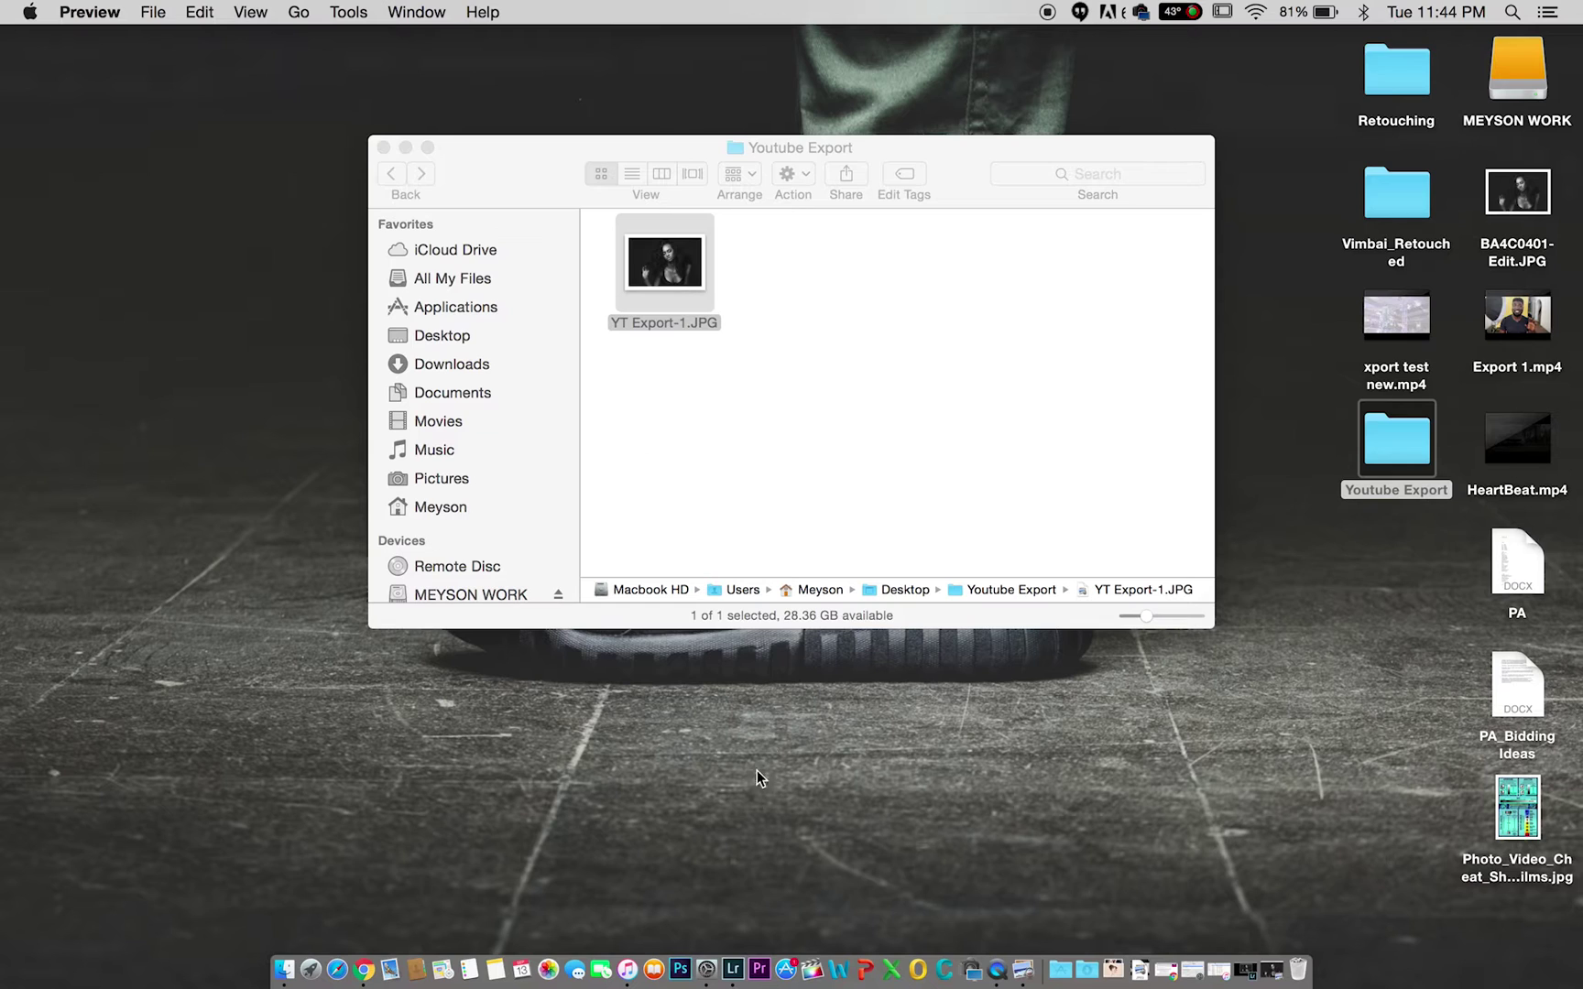
click(744, 973)
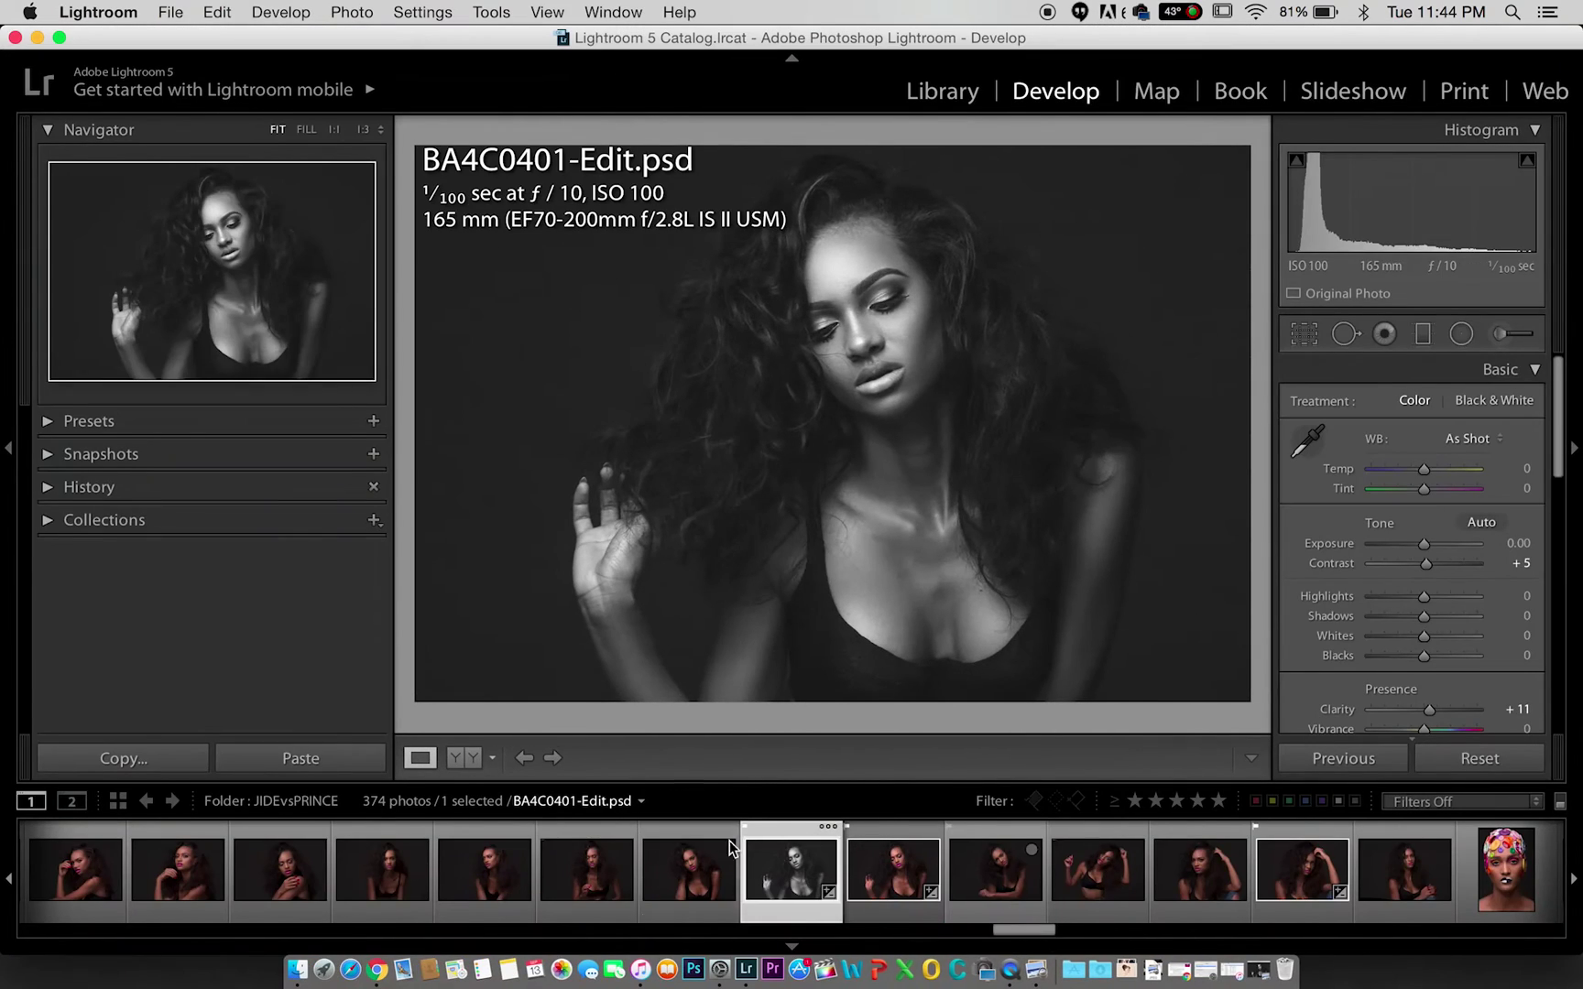
Step: Reopen the portrait's export dialog and uncheck Resize to Fit for a full-size export
right_click(793, 874)
mouse_move(957, 810)
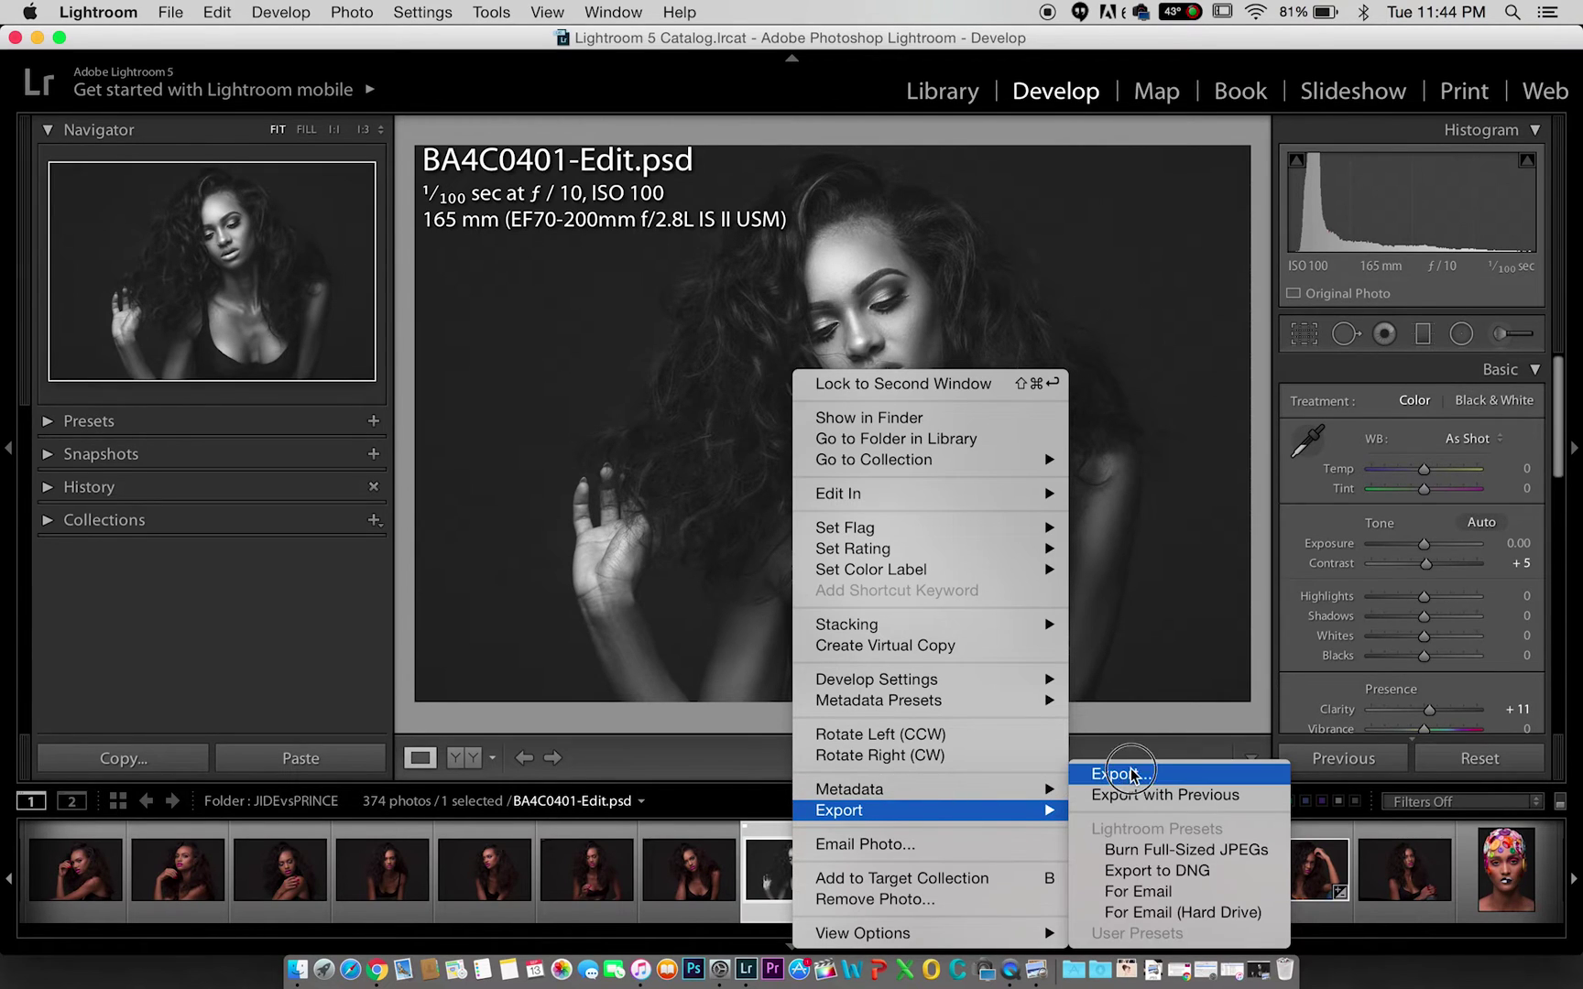
click(1122, 773)
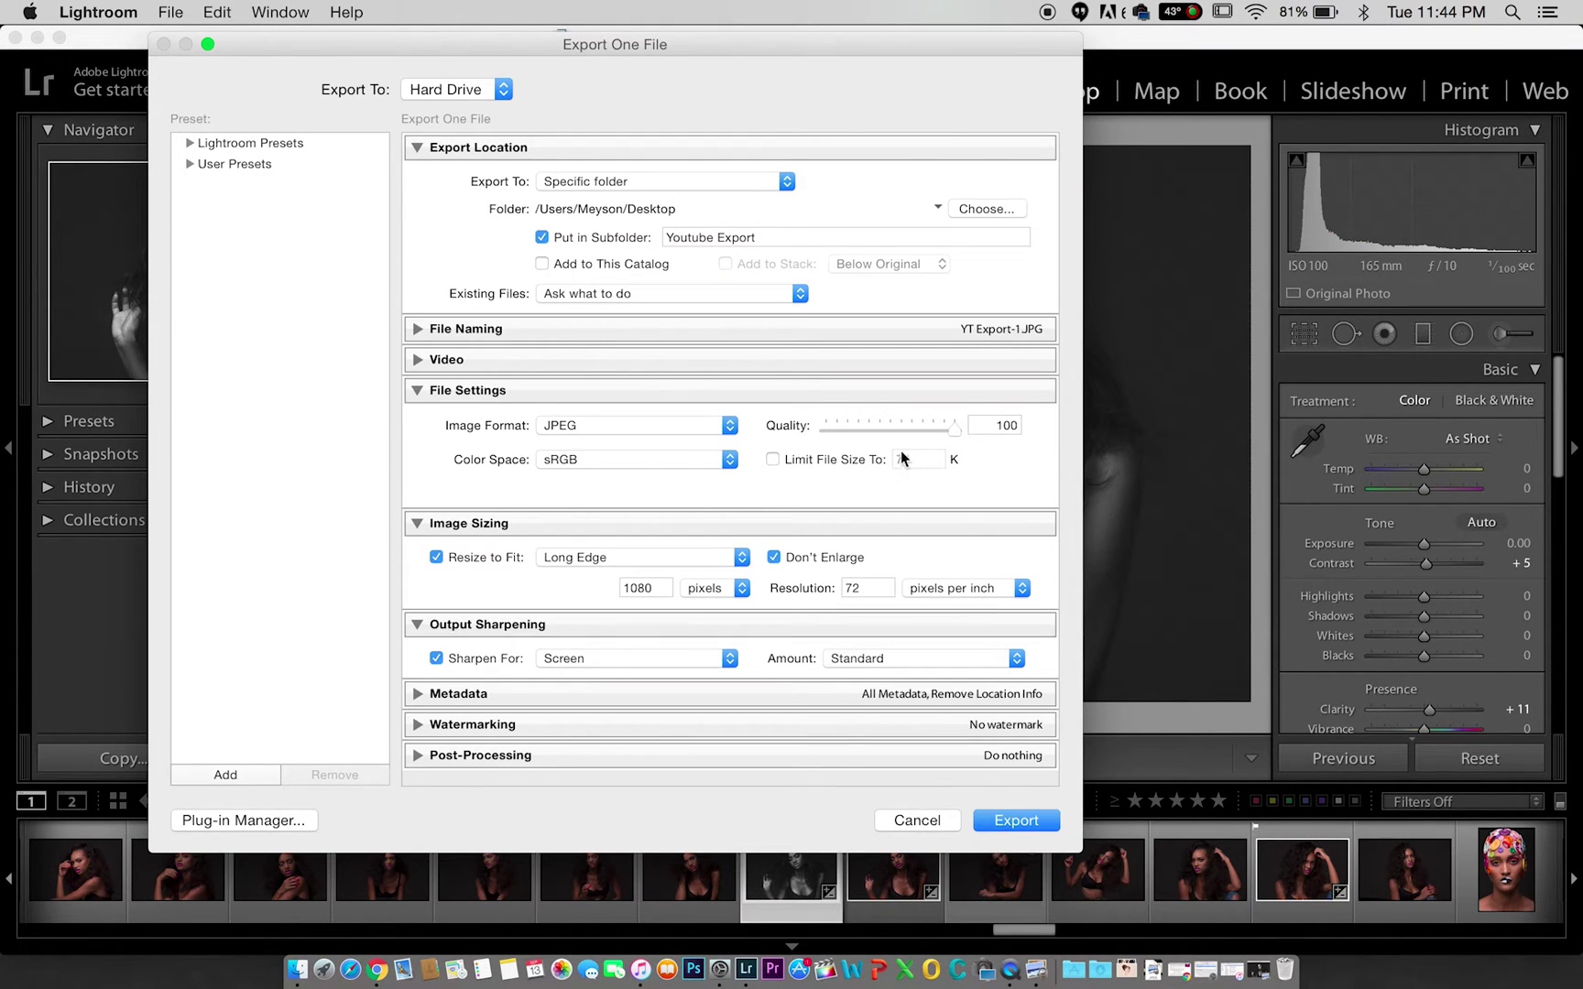
click(482, 330)
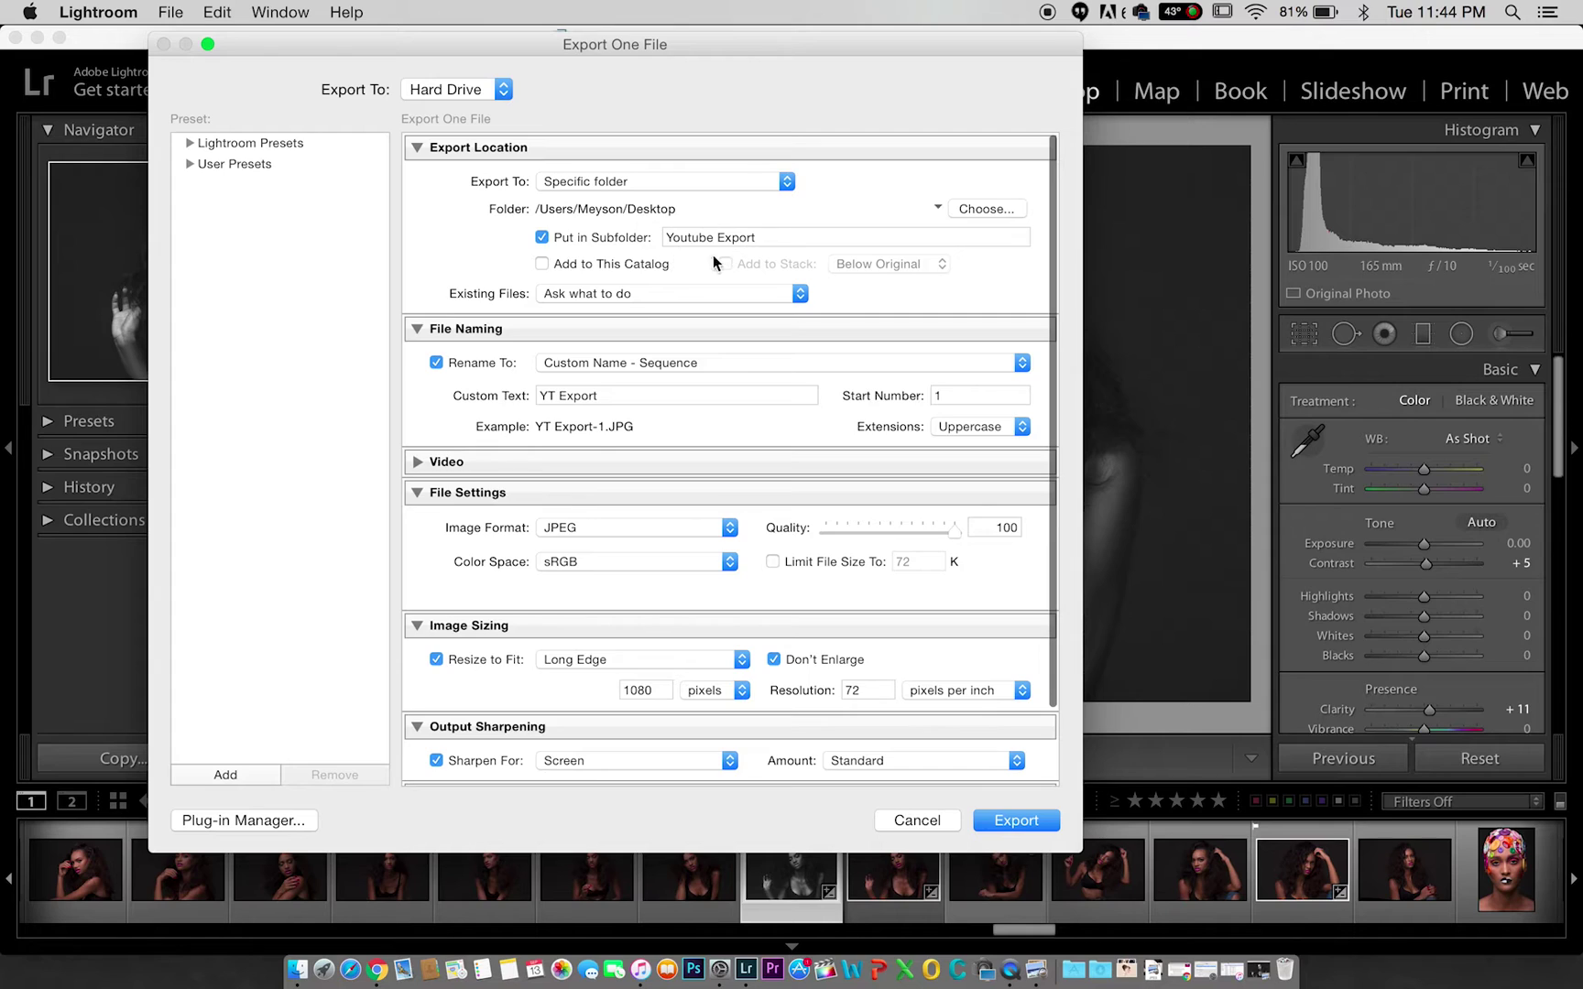
click(526, 326)
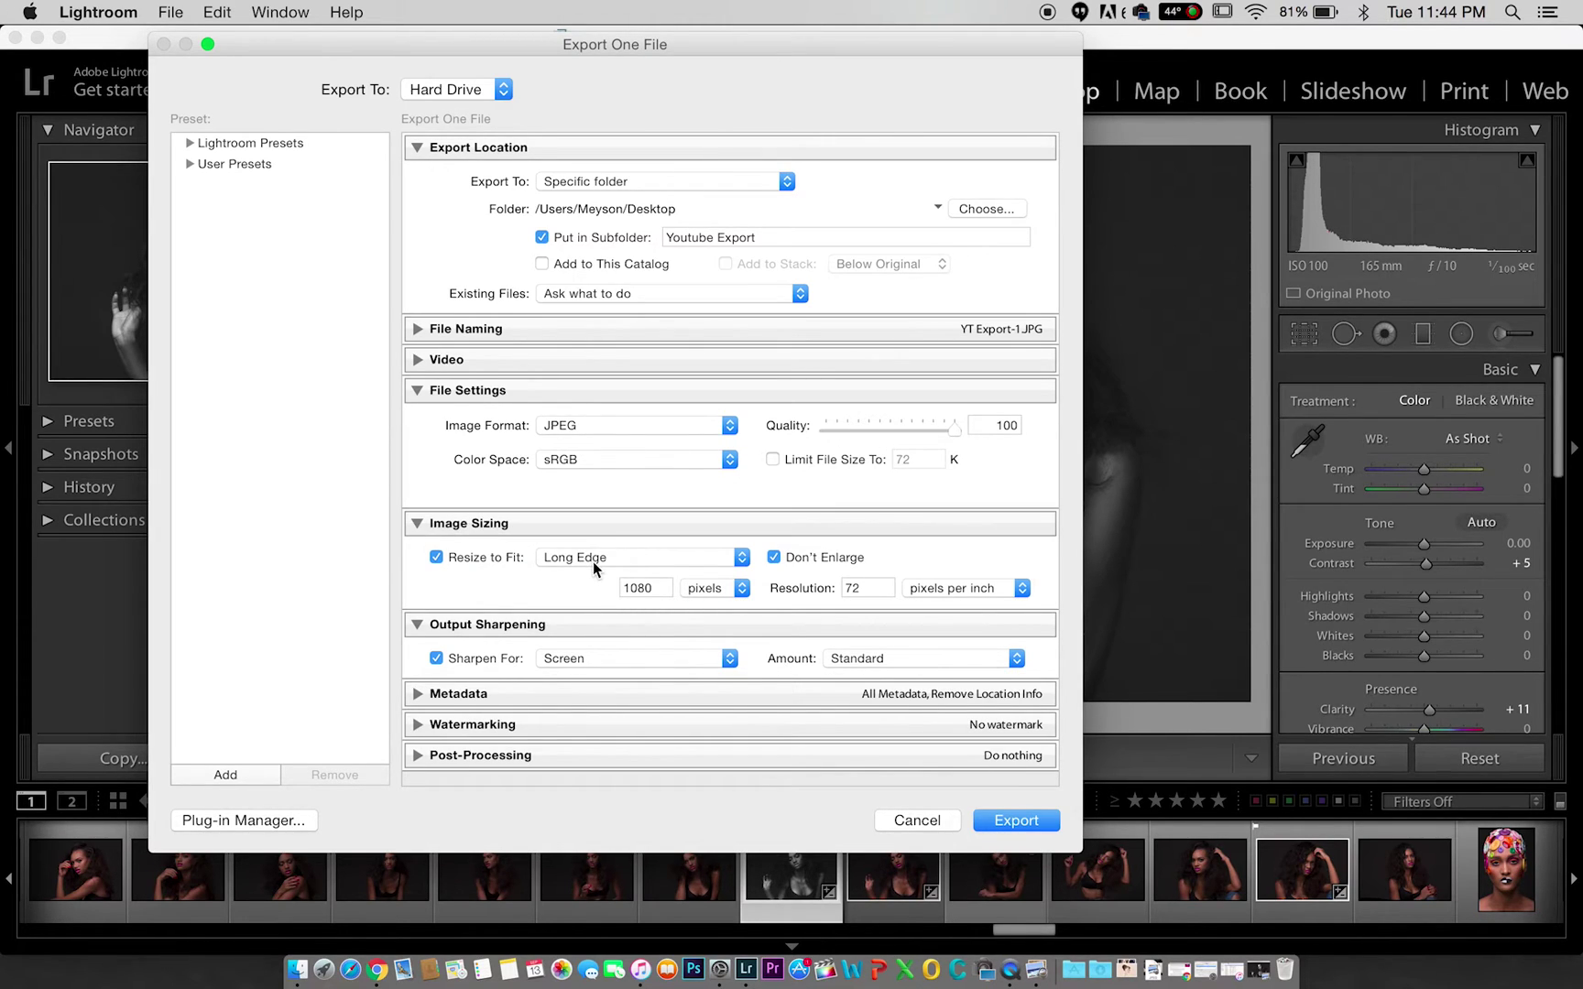
click(436, 558)
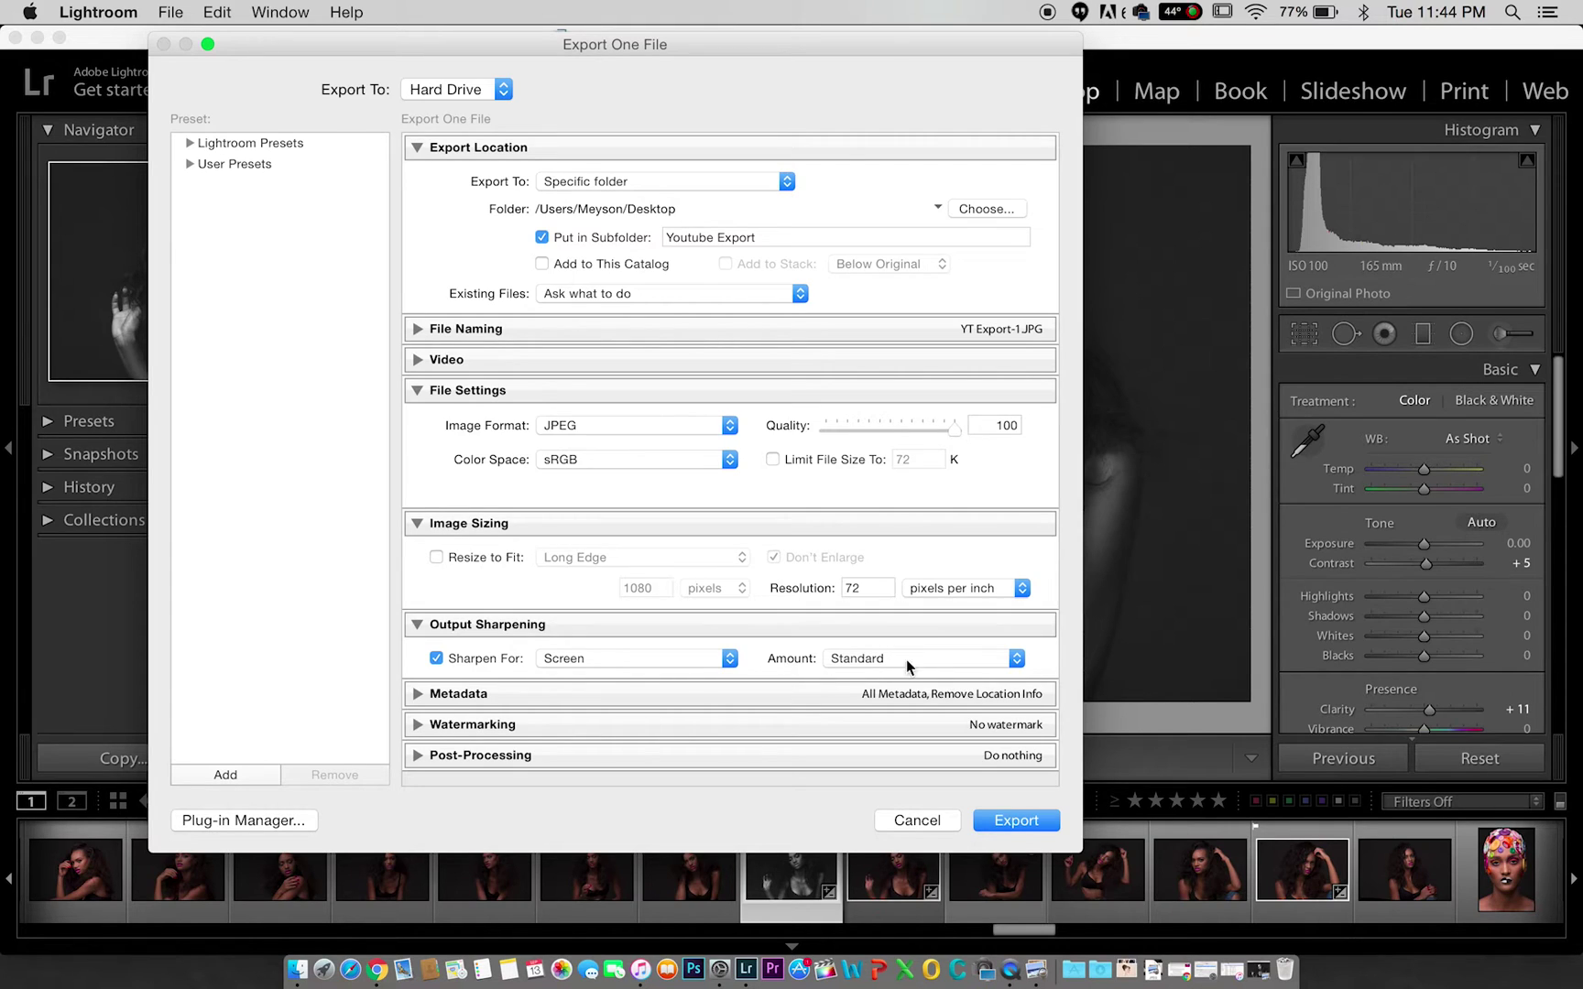
Step: Set the resolution to 300 ppi and turn output sharpening off
double_click(859, 589)
text(300)
click(436, 659)
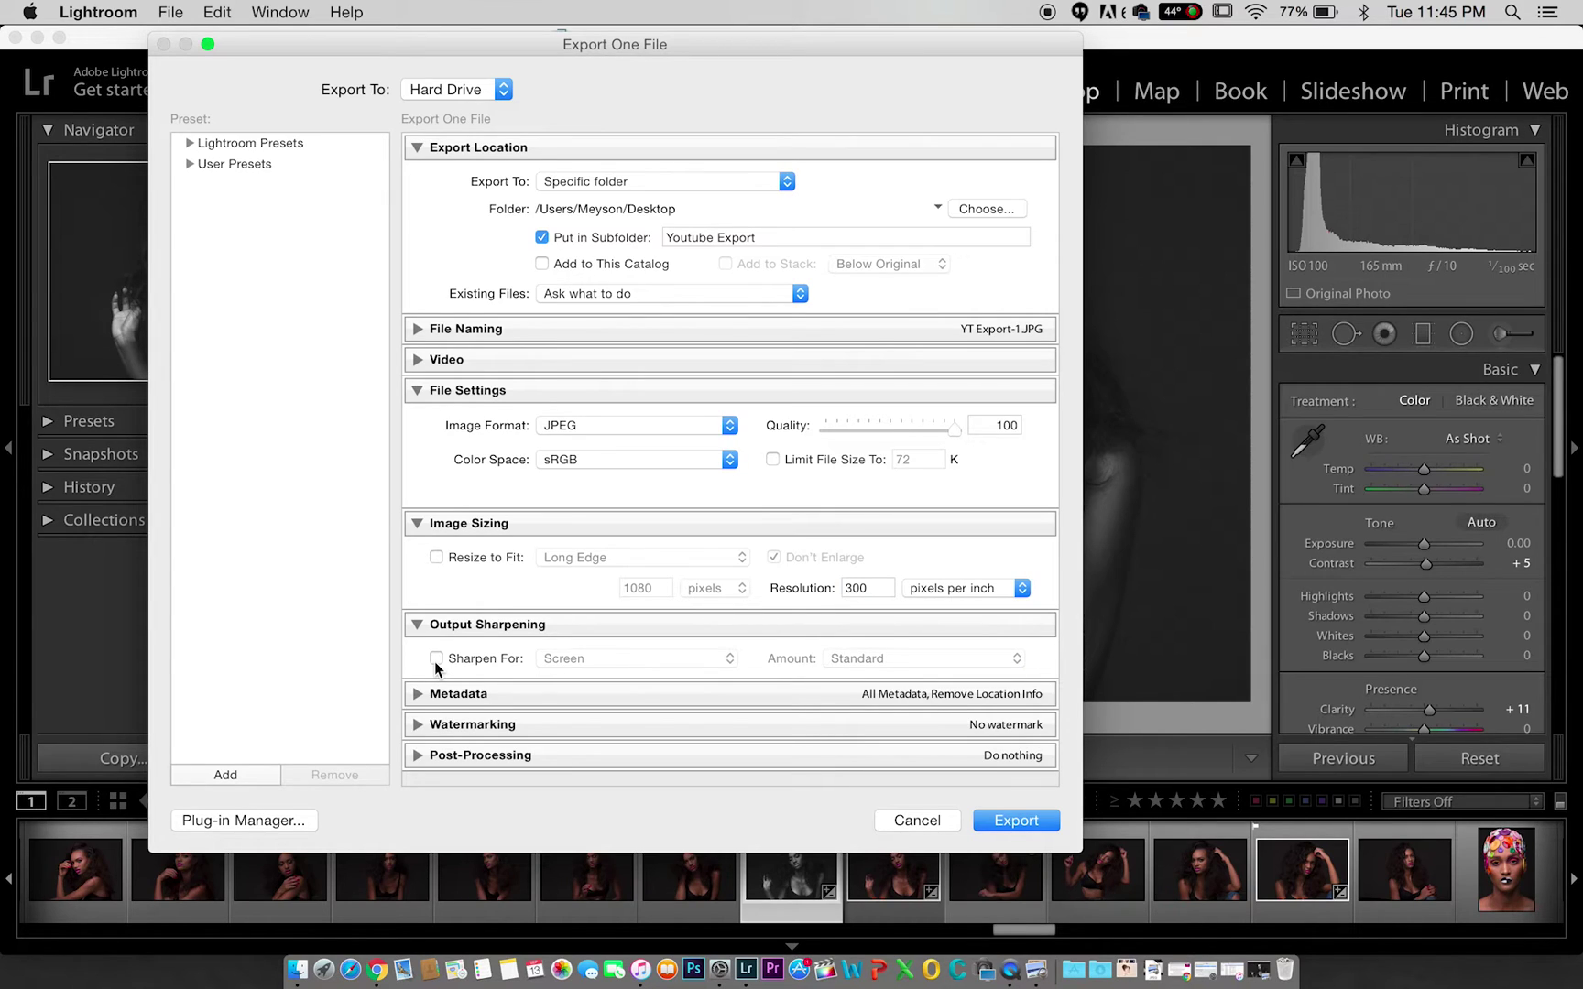
click(436, 659)
click(575, 659)
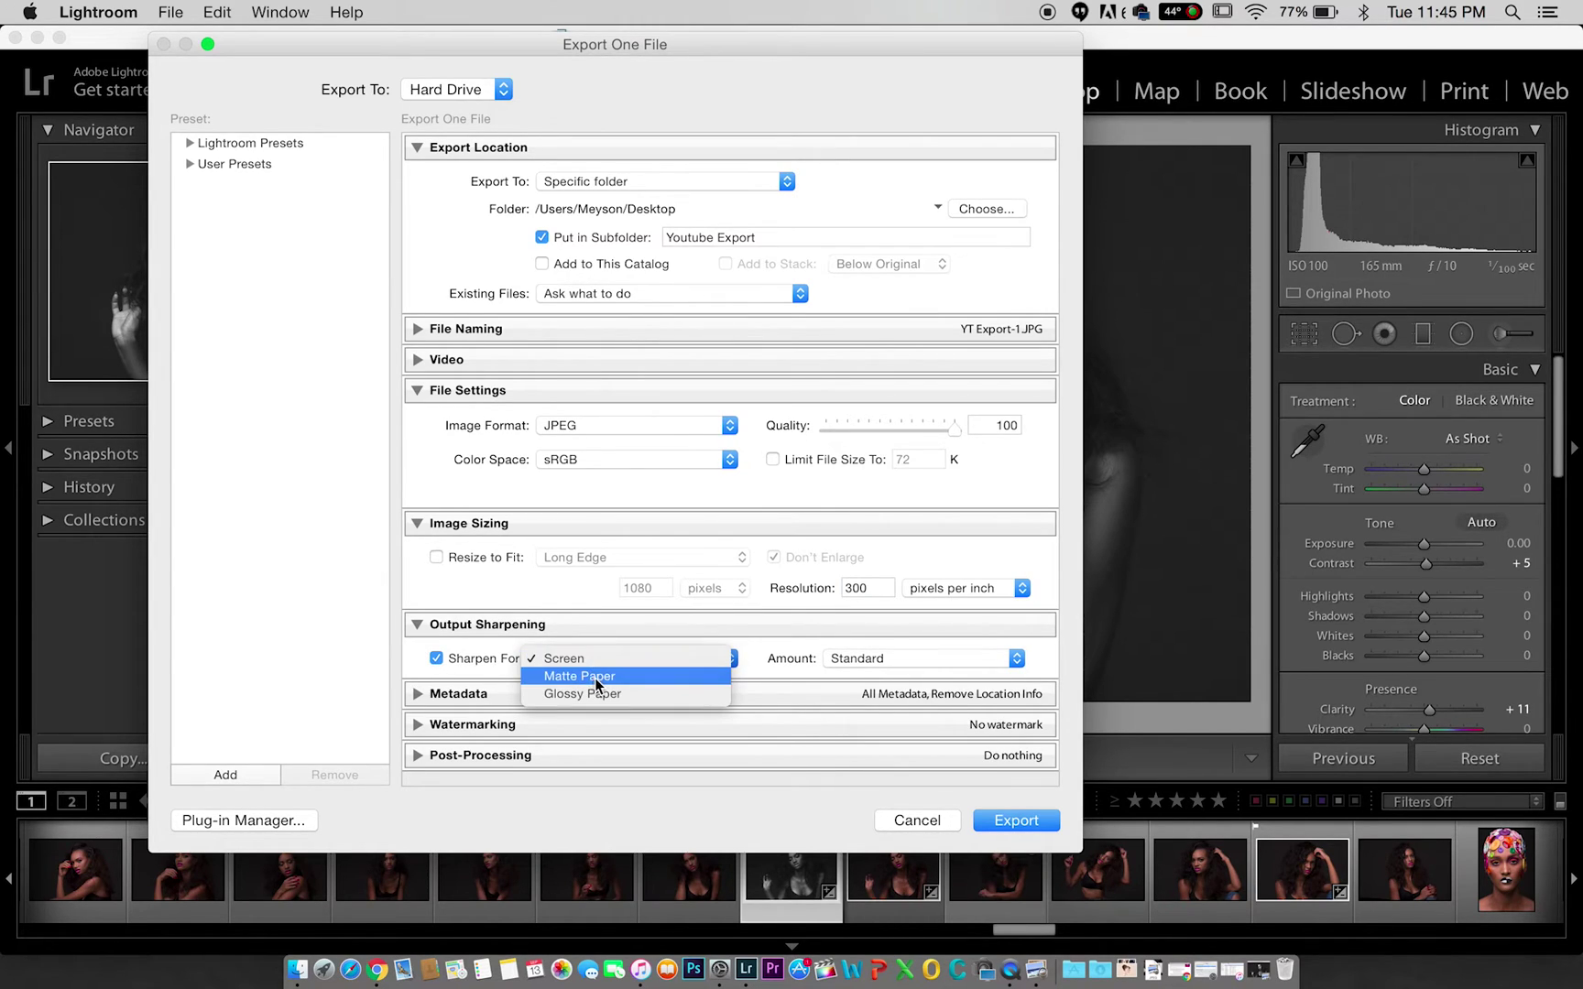
click(775, 652)
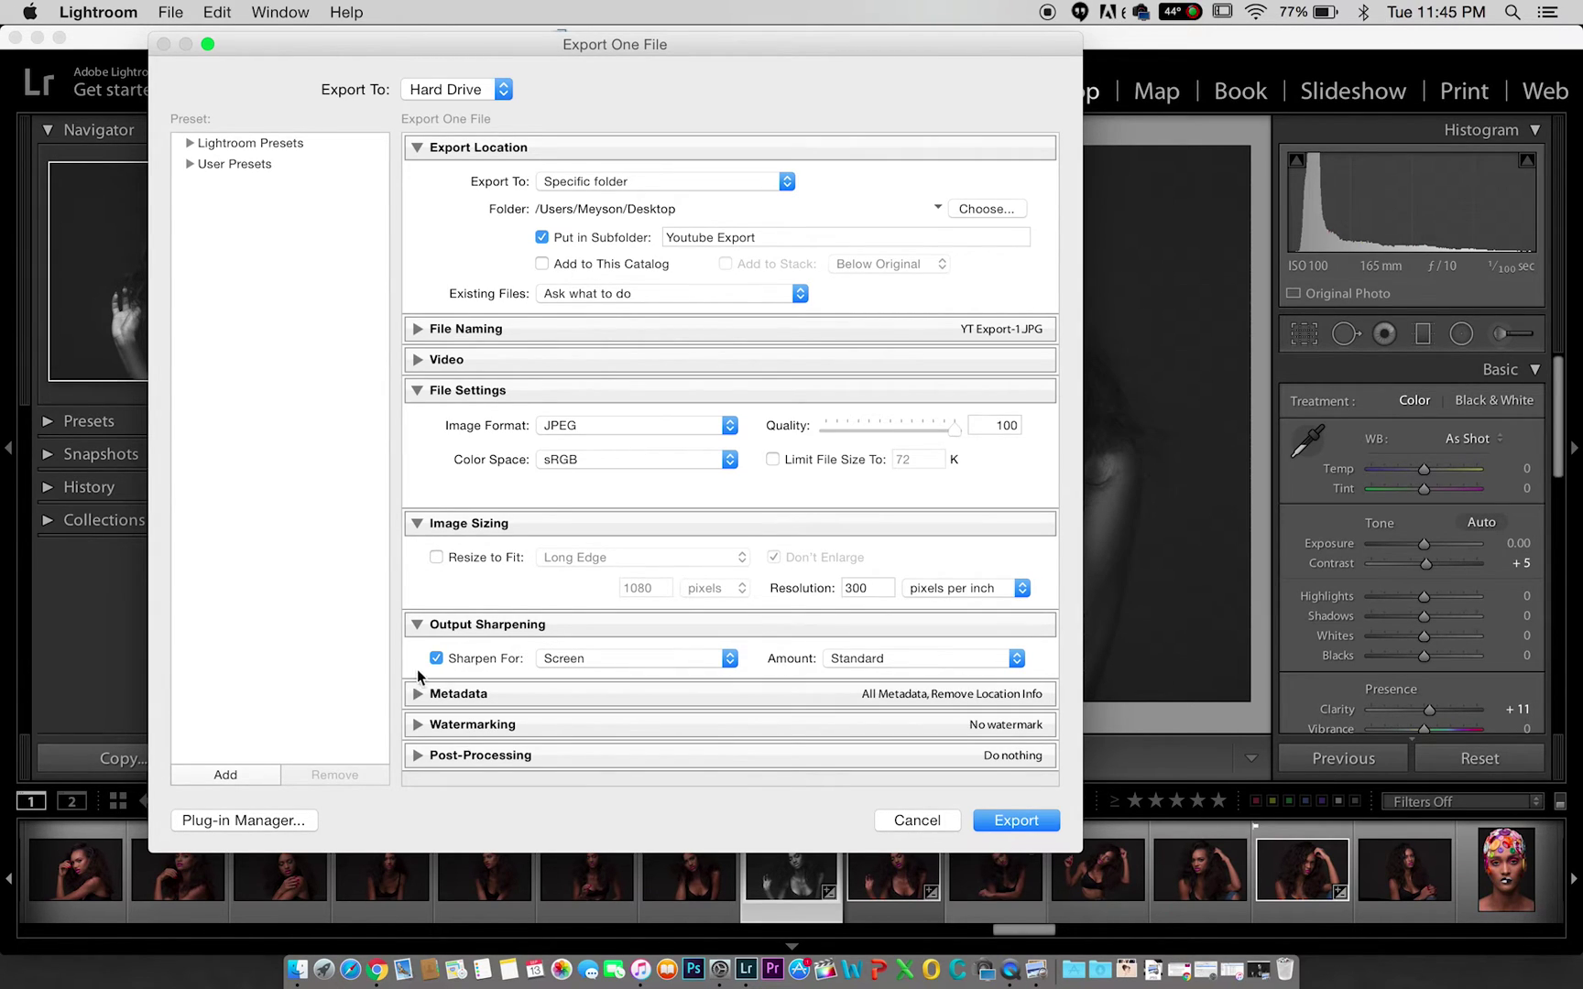
click(440, 664)
click(540, 625)
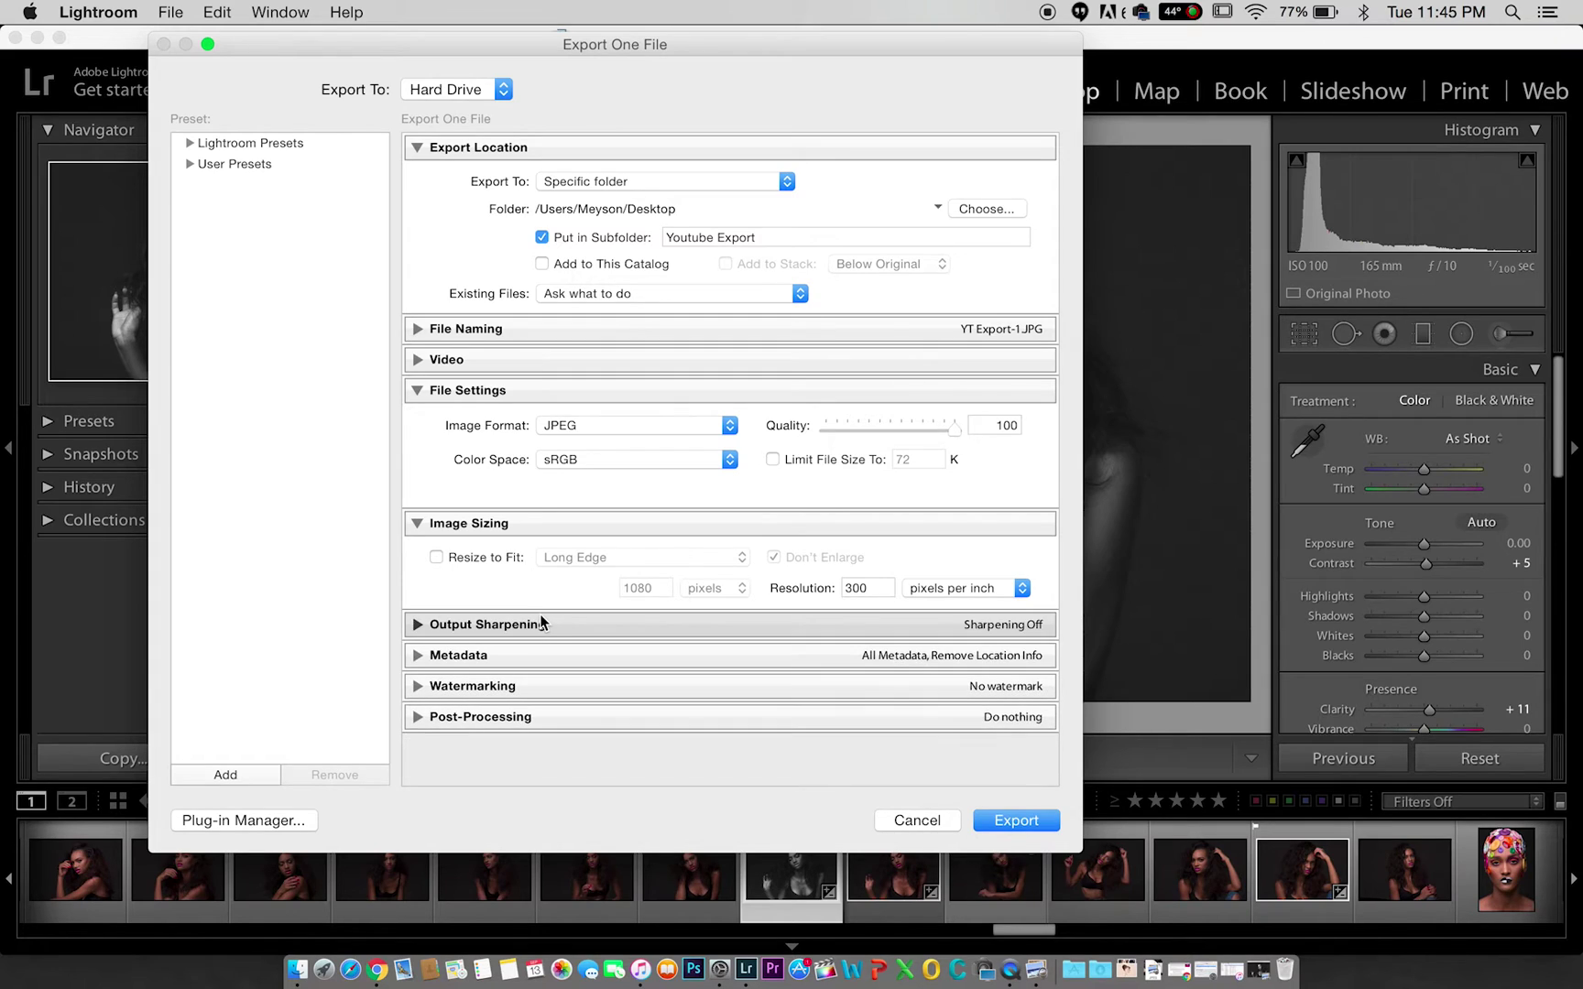
Step: Check the Metadata and Post-Processing sections, leaving post-processing at Do nothing
click(499, 656)
click(500, 657)
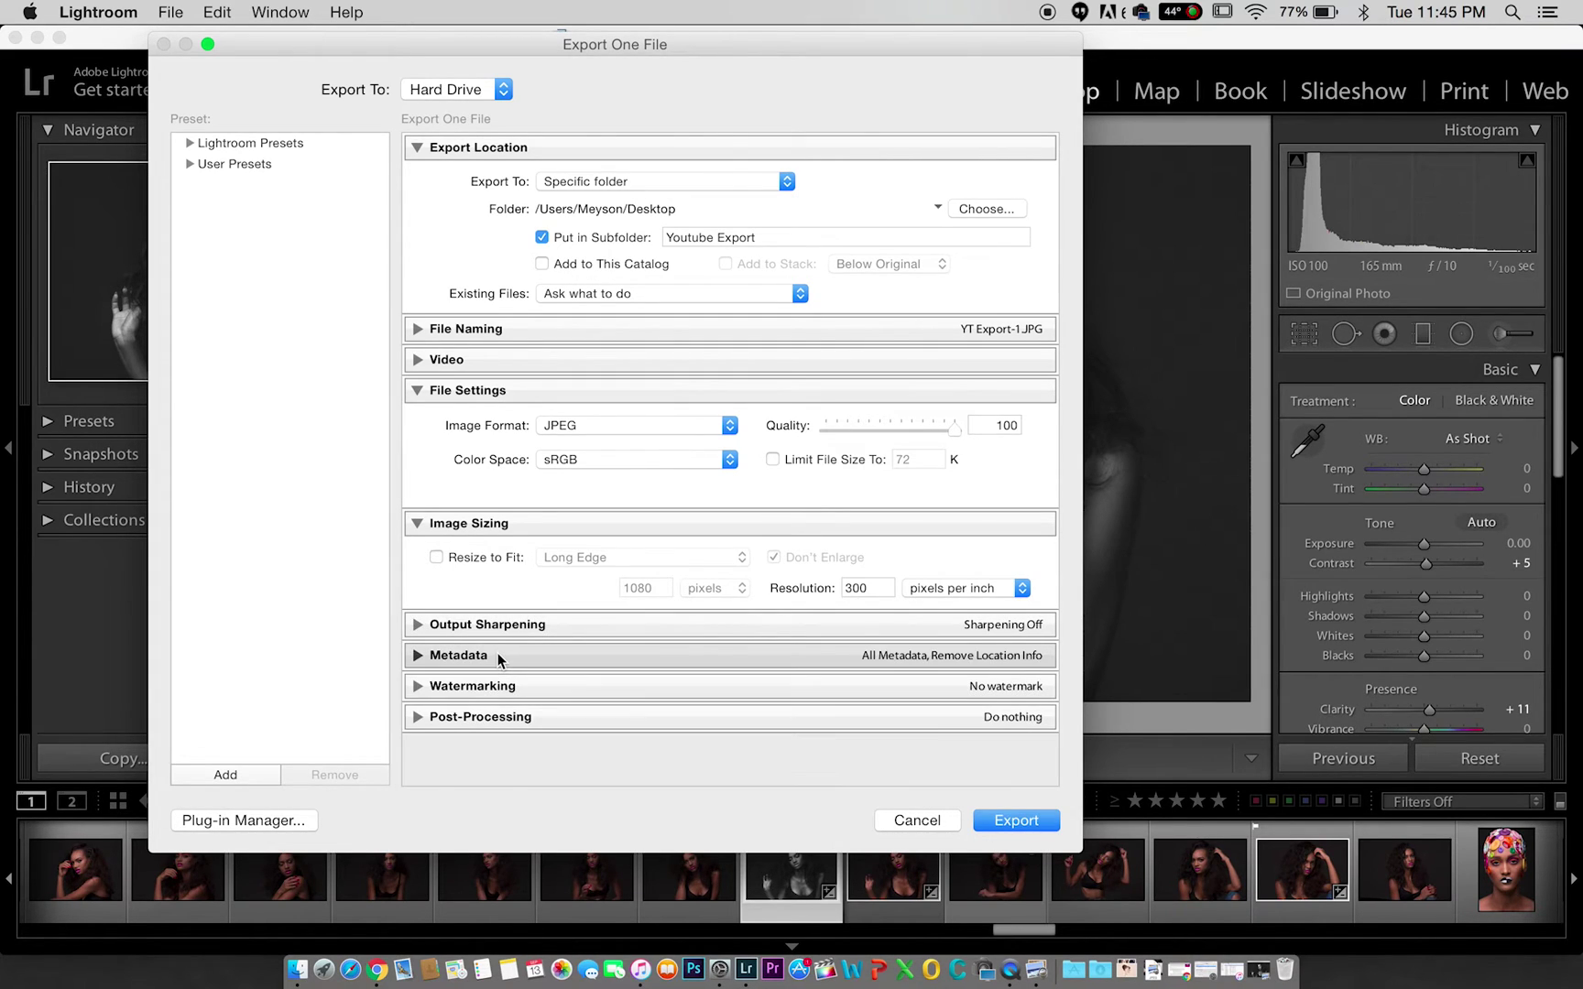
click(458, 724)
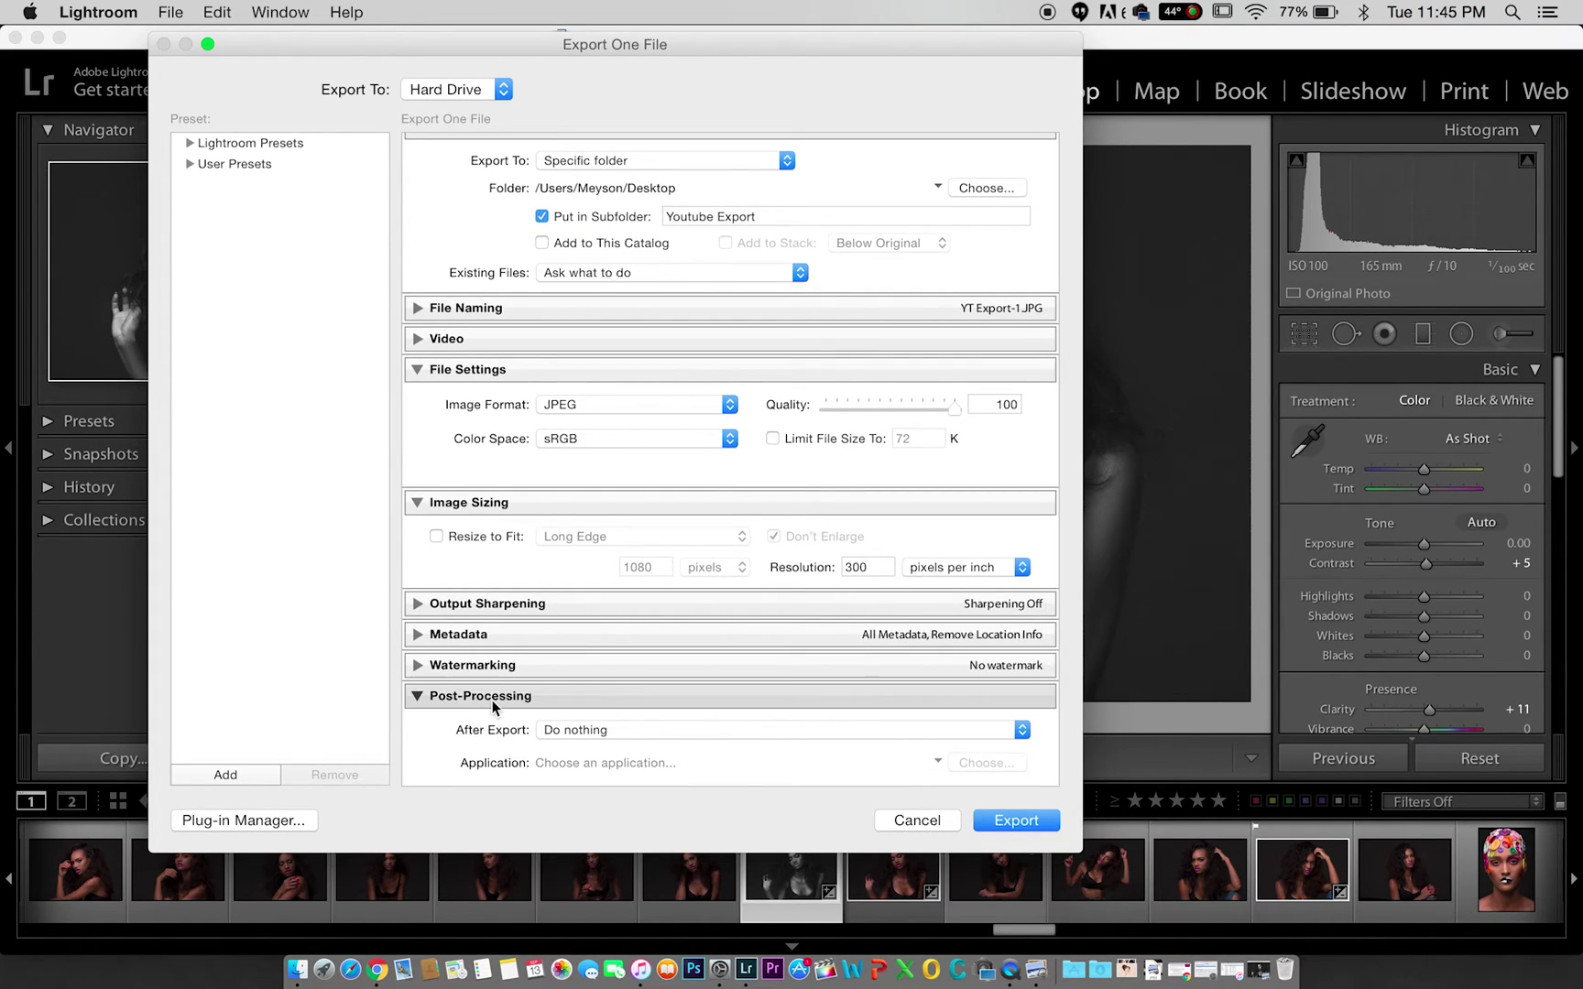
click(493, 703)
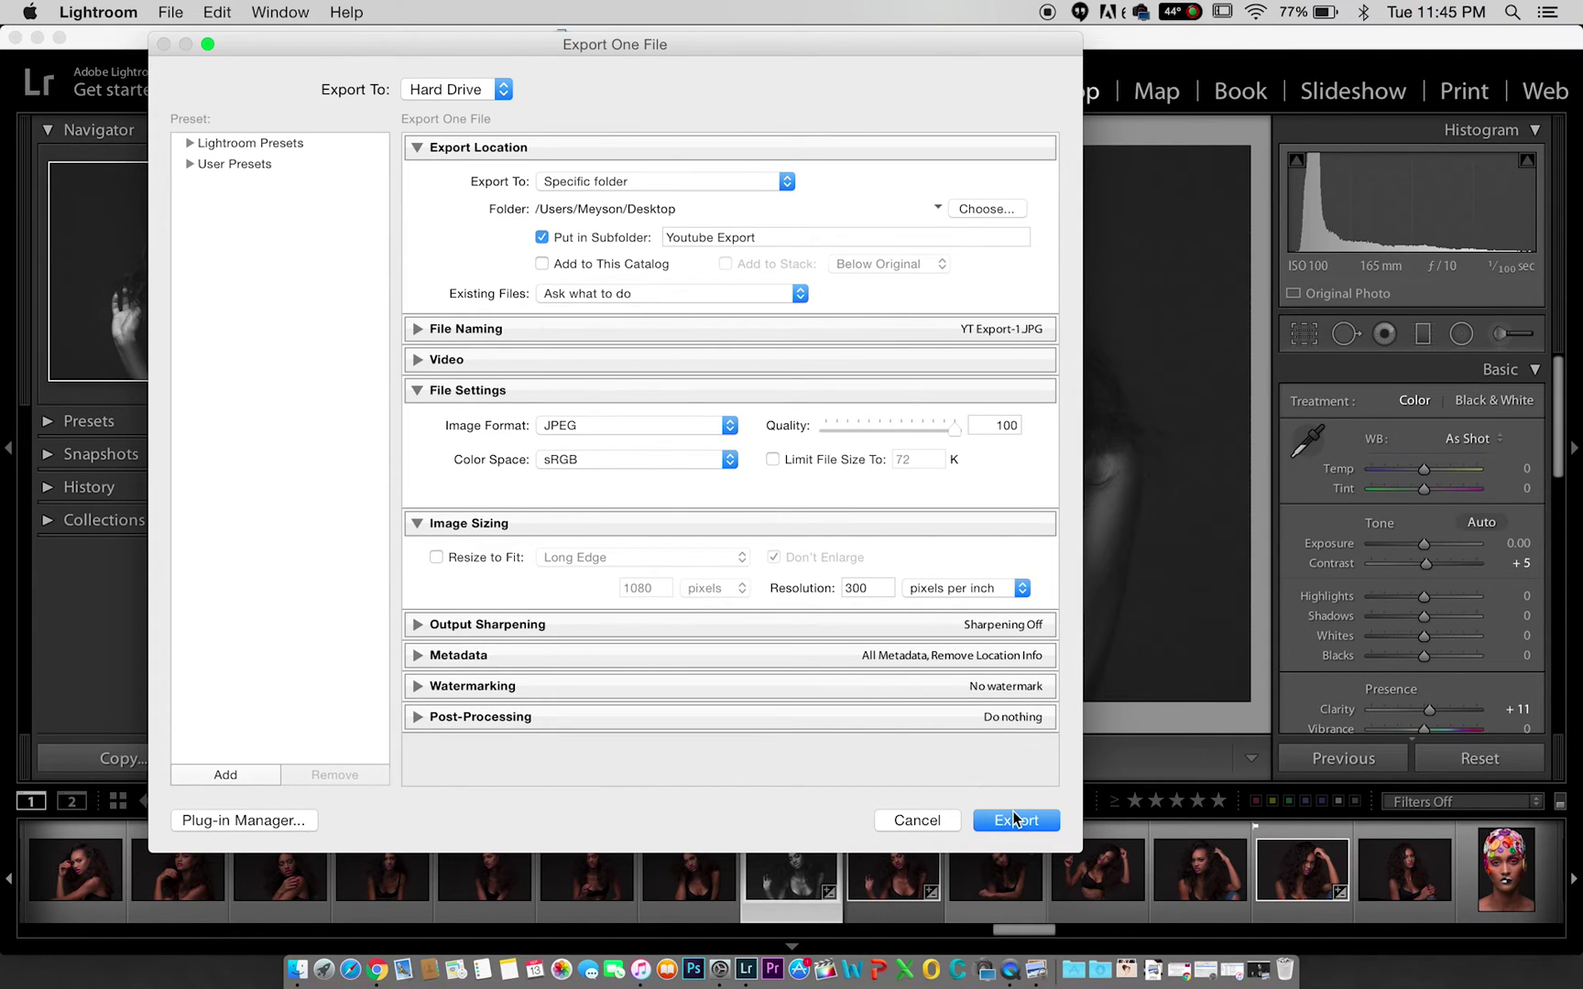
Step: Export the full-size JPEG under a unique name beside YT Export-1.JPG, then minimize Lightroom
click(1015, 818)
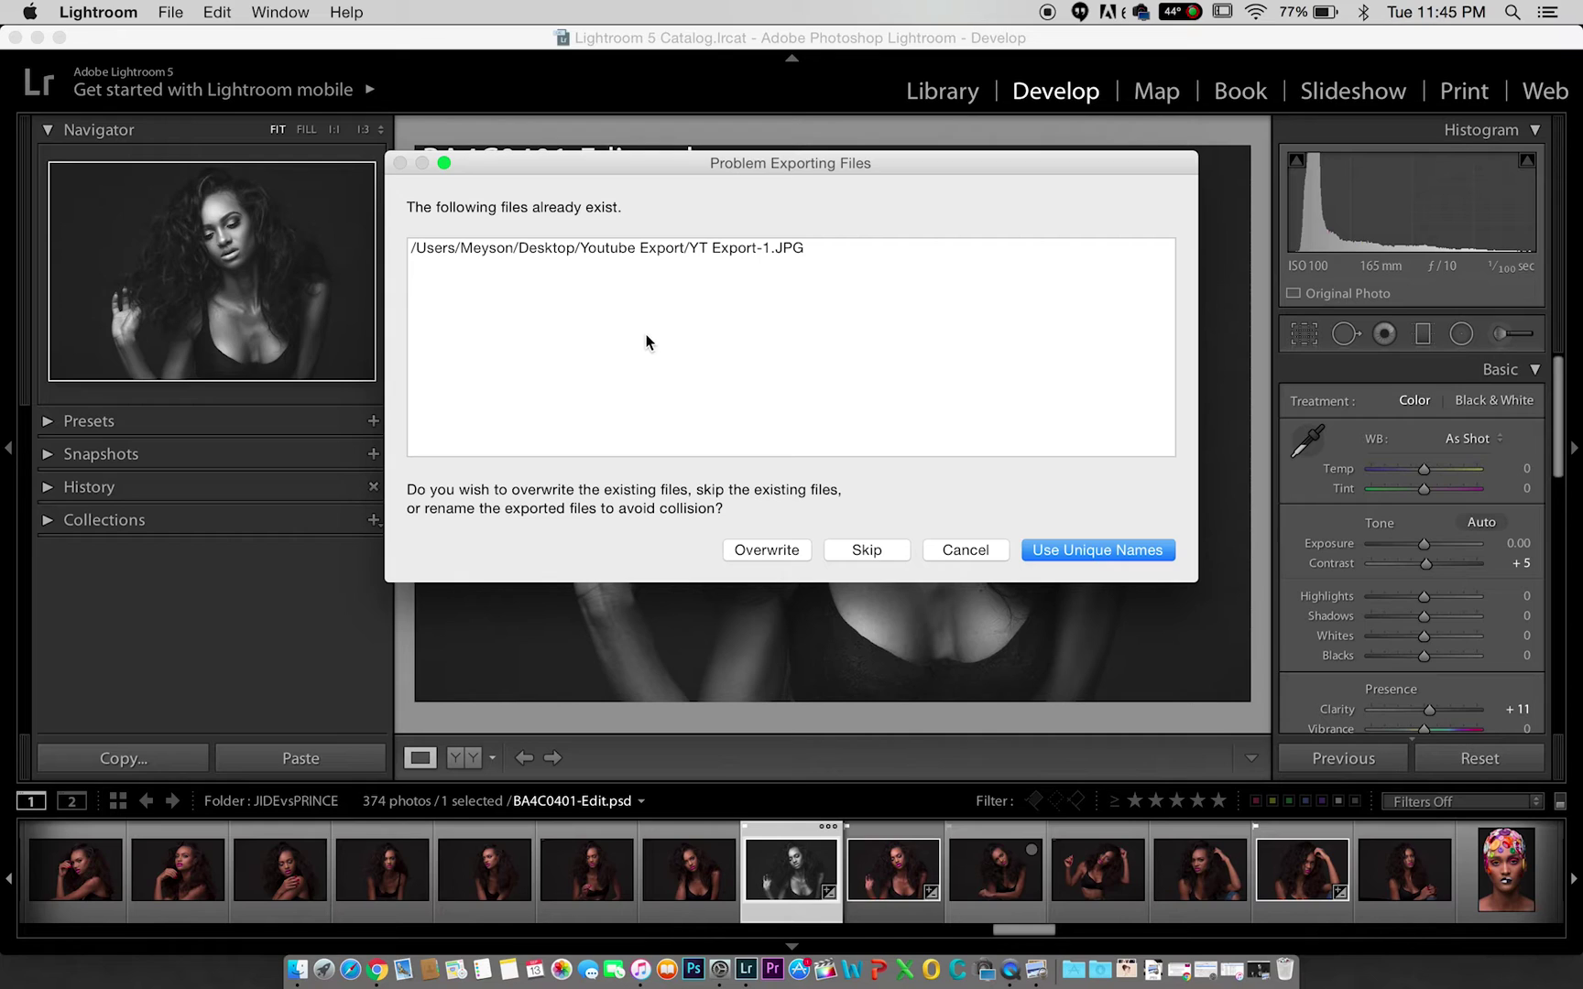
click(1091, 557)
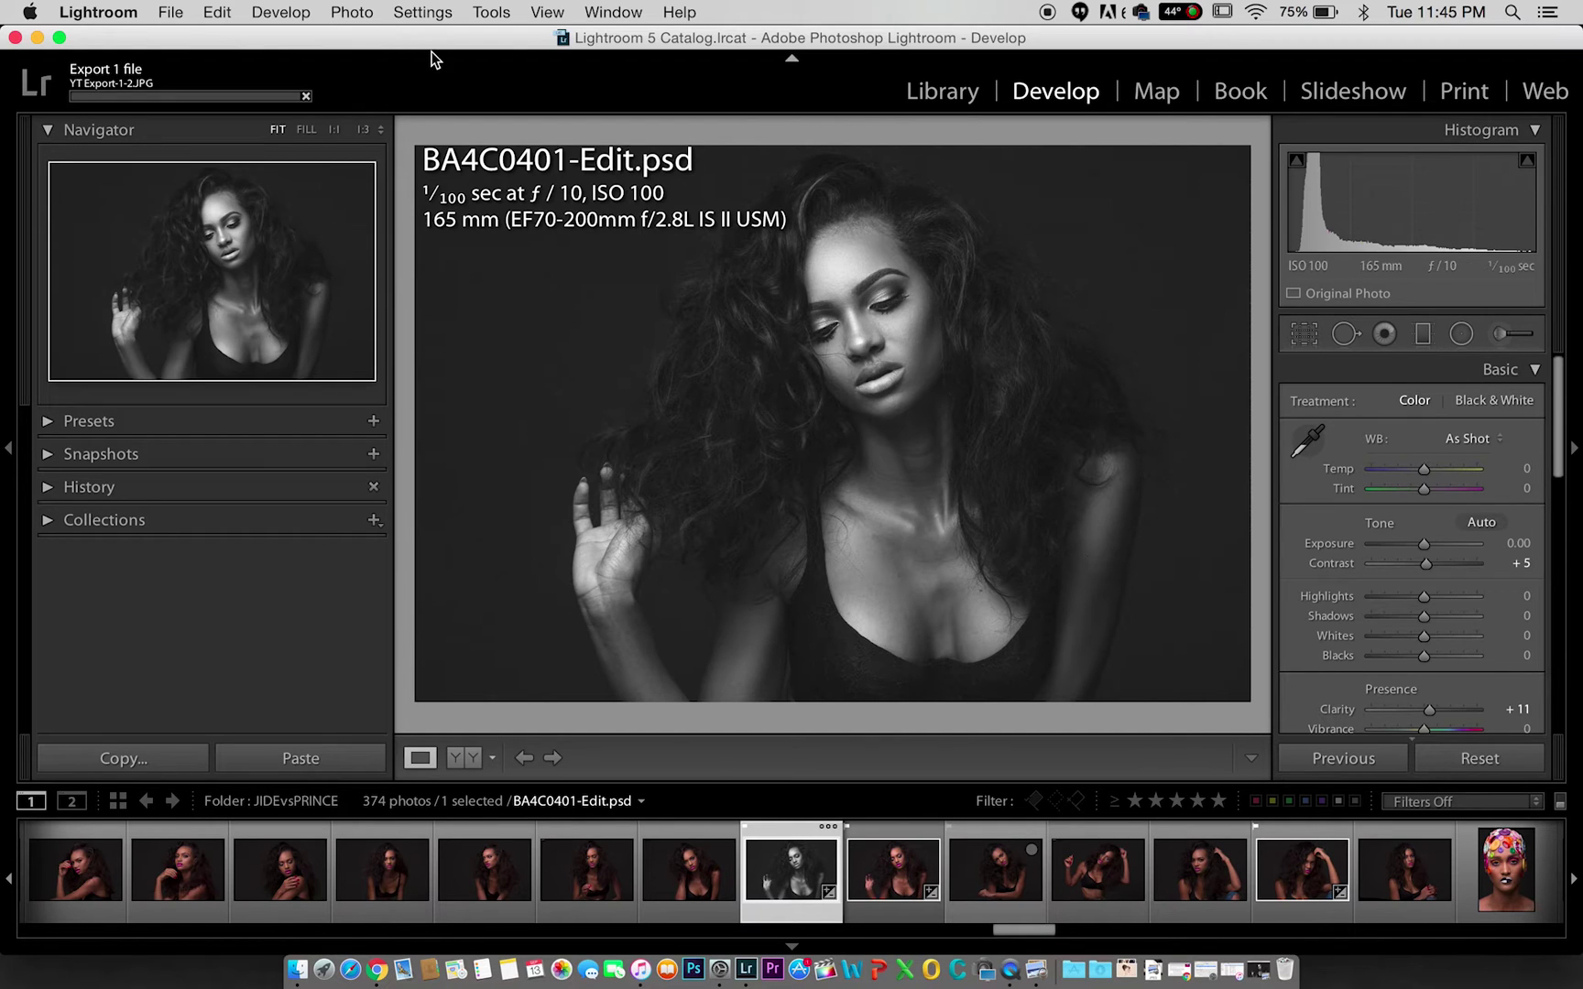
click(37, 37)
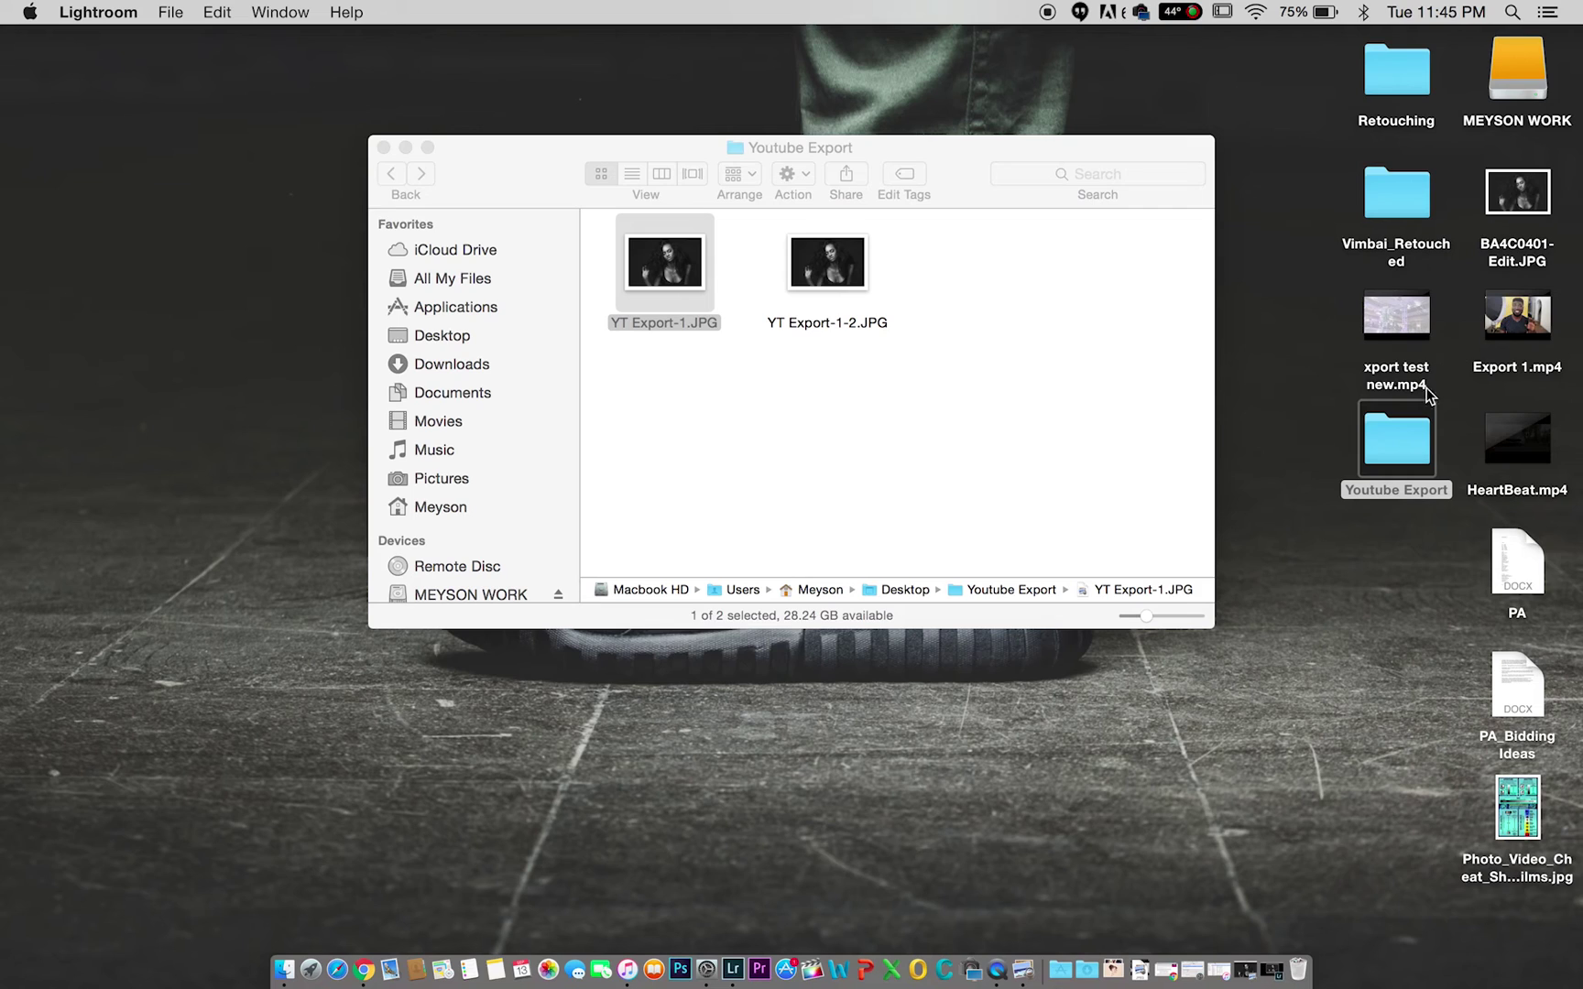
Step: Open the full-size print export YT Export-1-2.JPG in Preview from the Youtube Export folder
double_click(1408, 436)
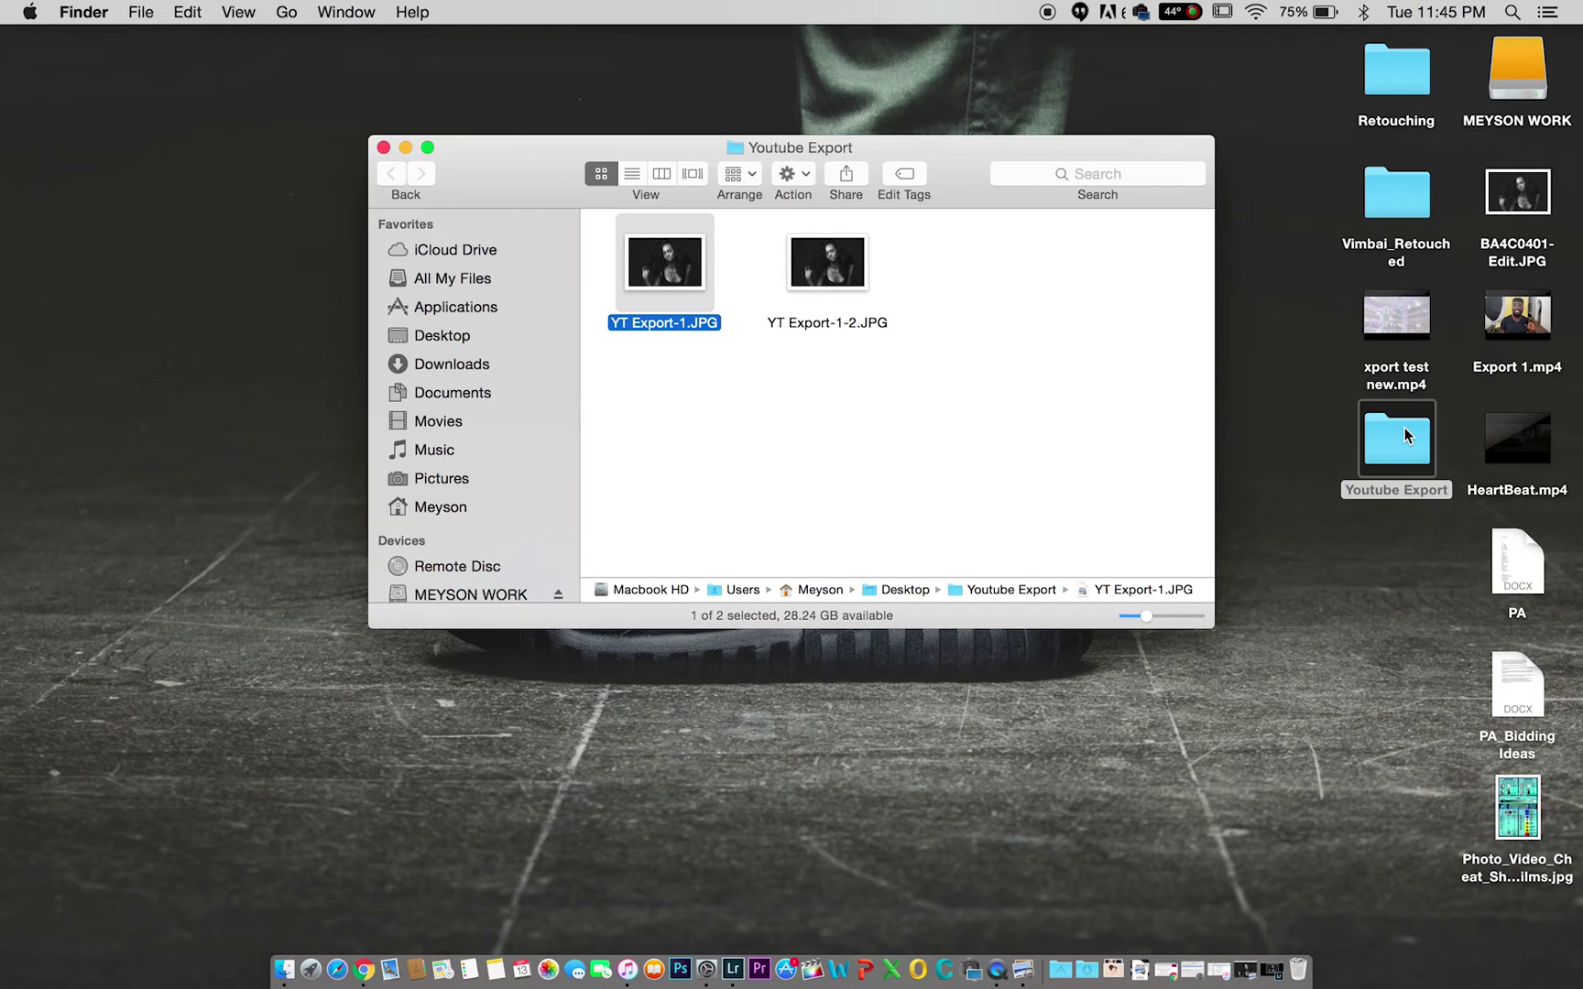
click(824, 278)
double_click(819, 271)
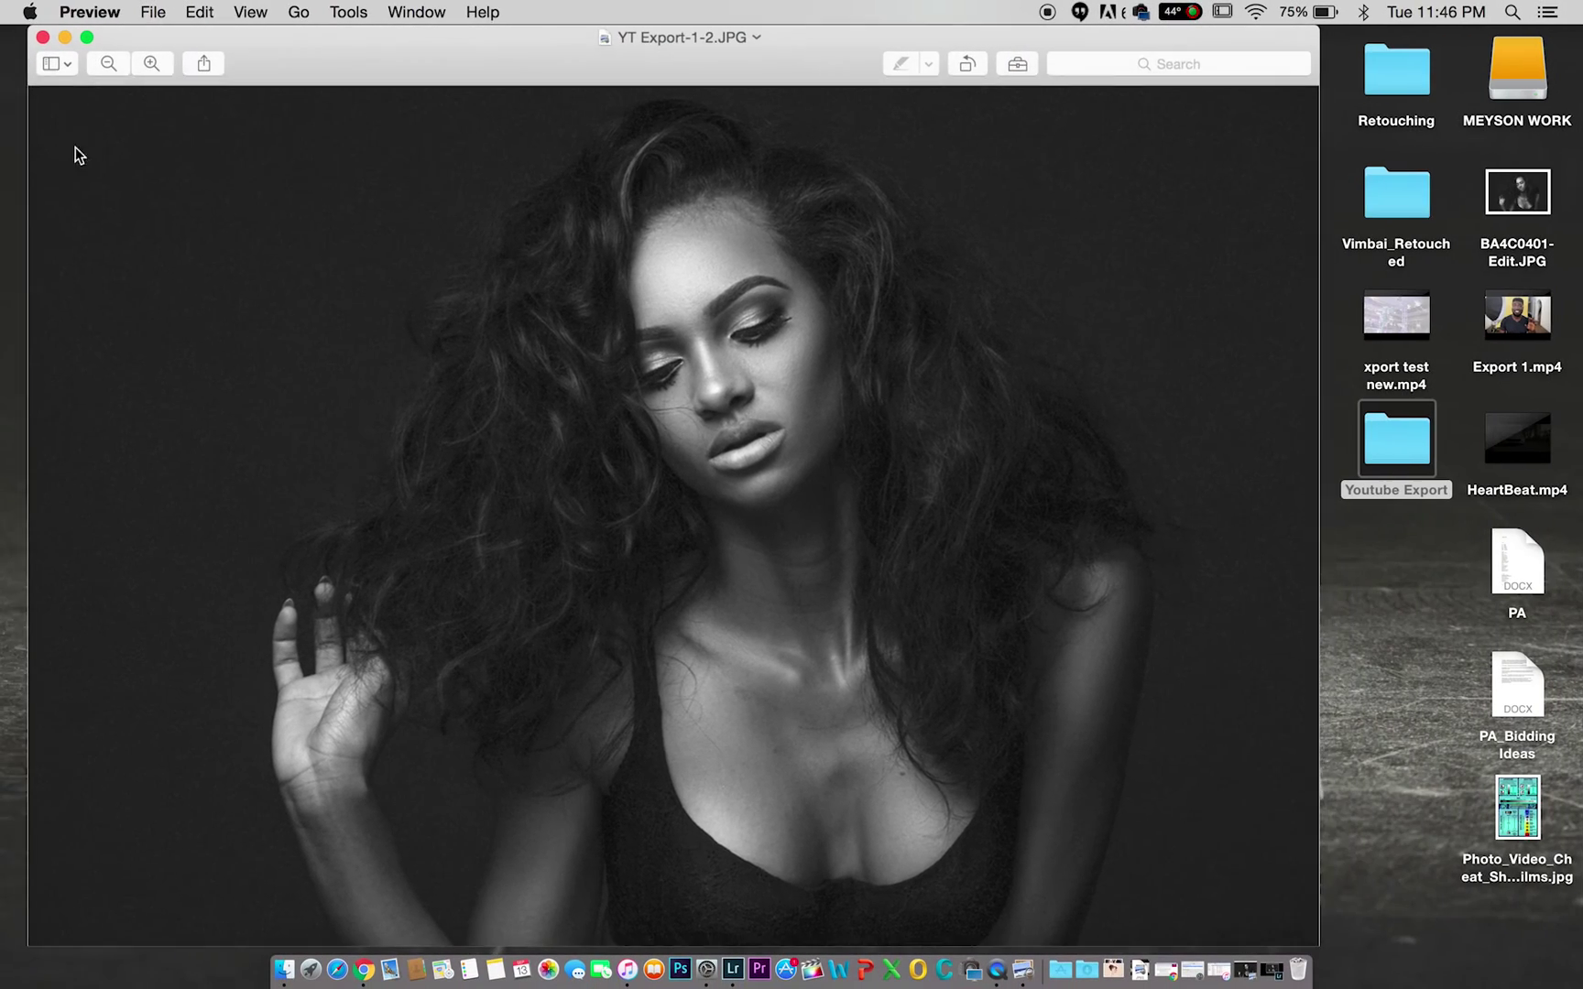
Step: Close Preview and view Get Info for YT Export-1.JPG, showing 391 KB
click(43, 37)
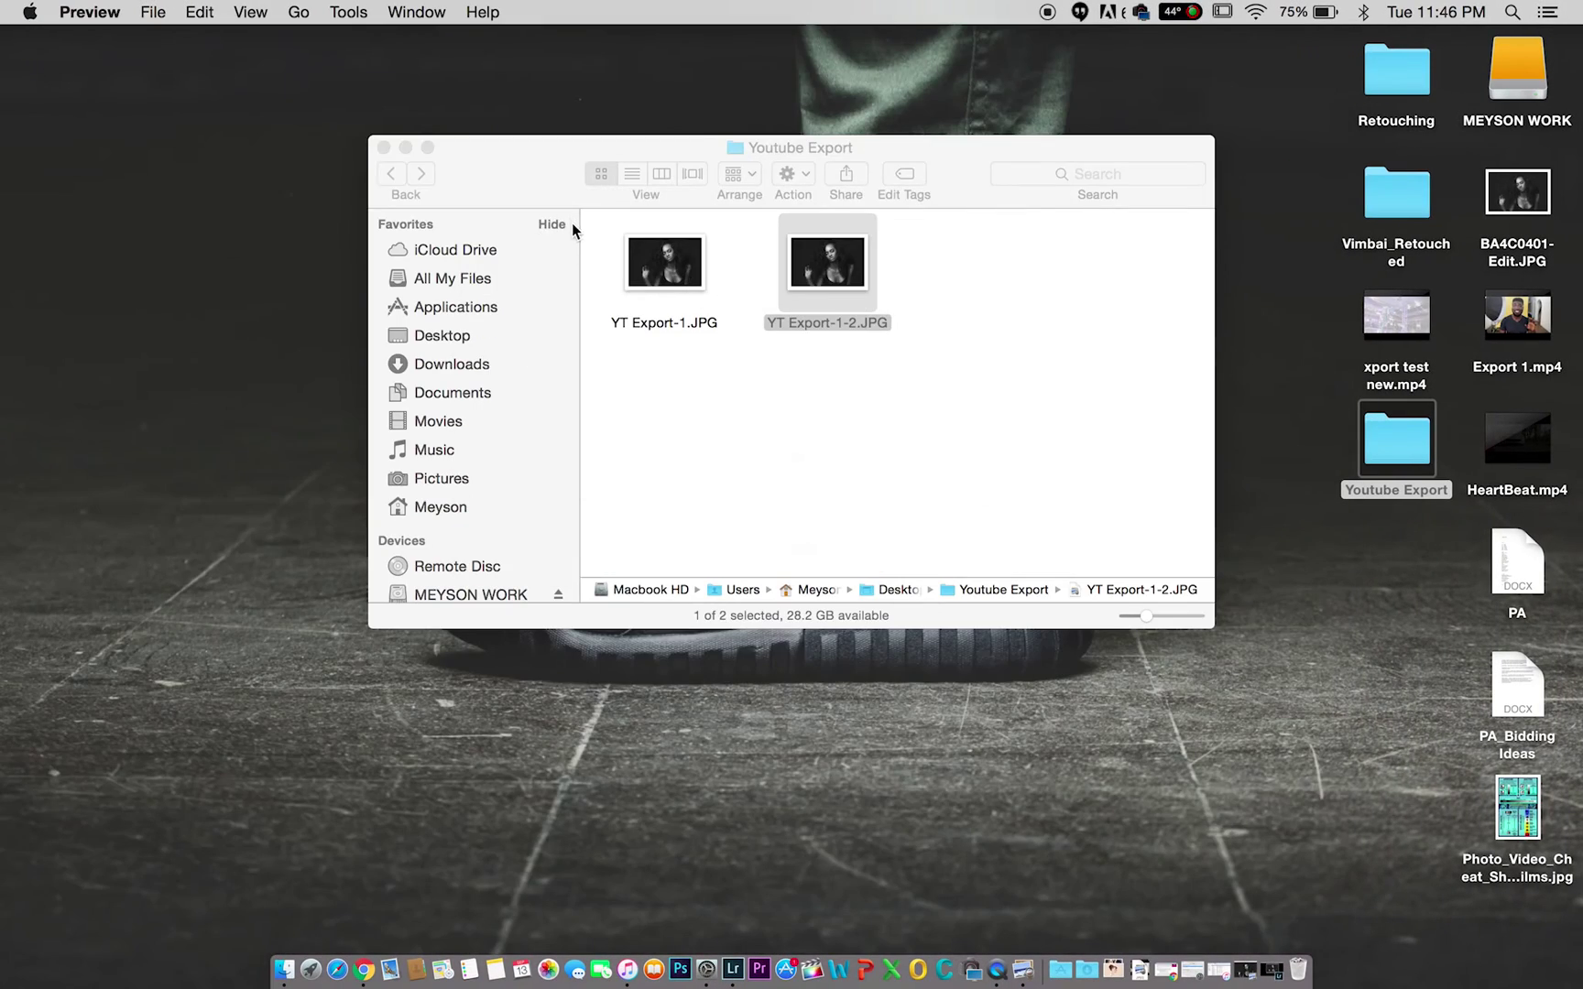
click(642, 266)
right_click(641, 266)
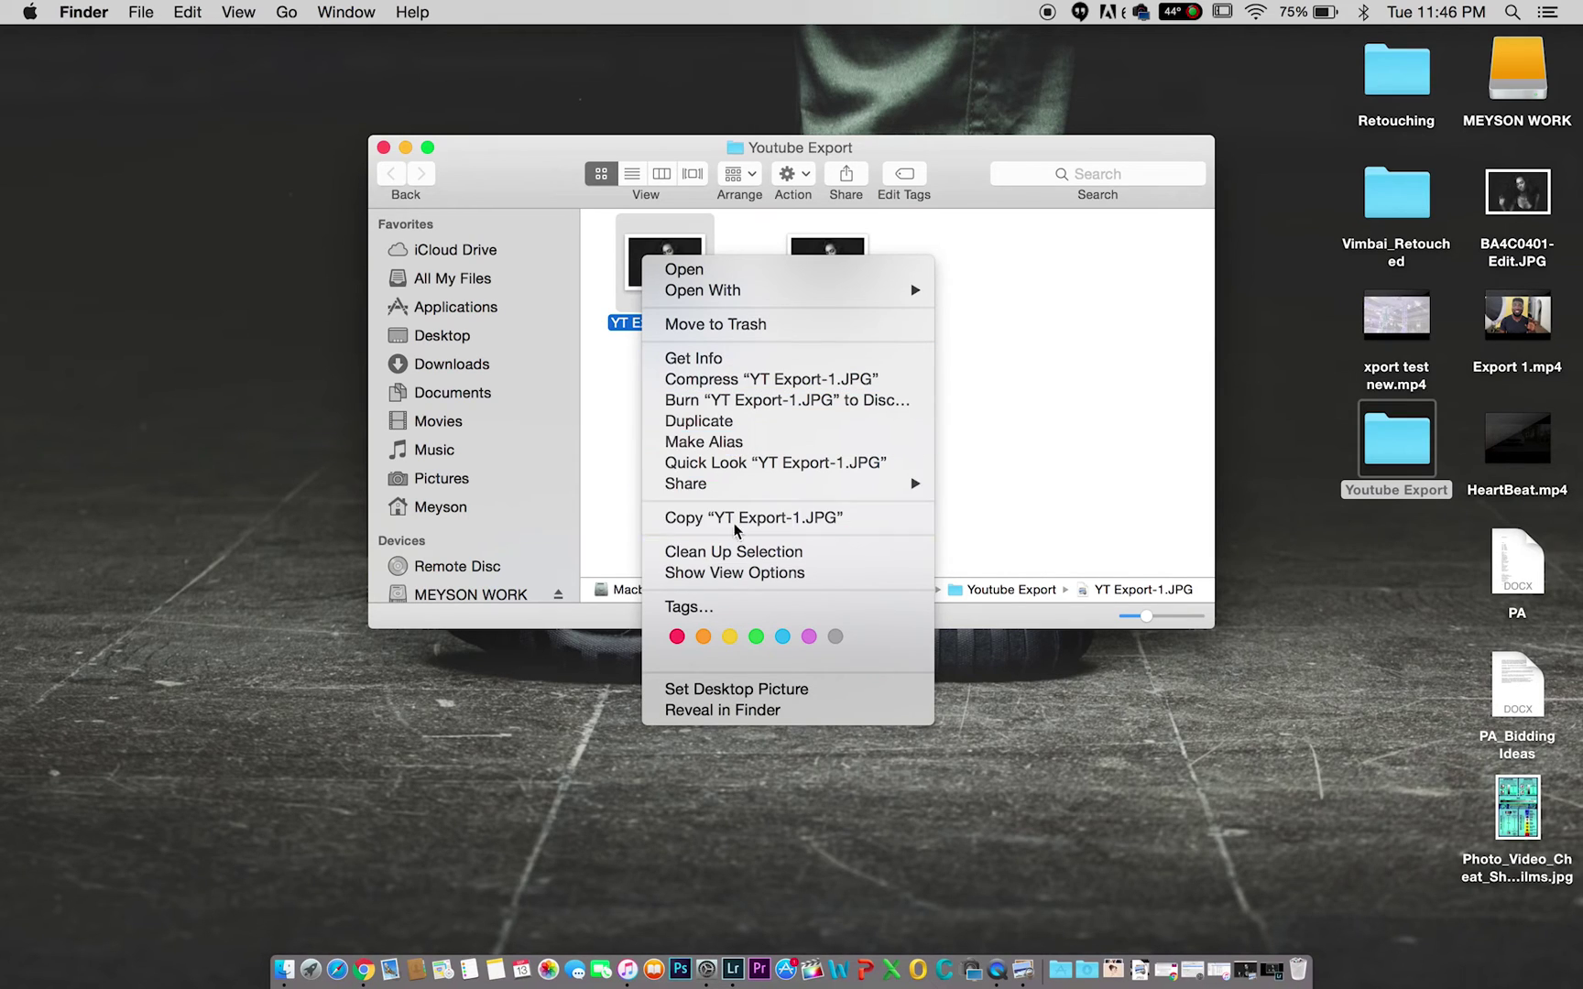
click(731, 356)
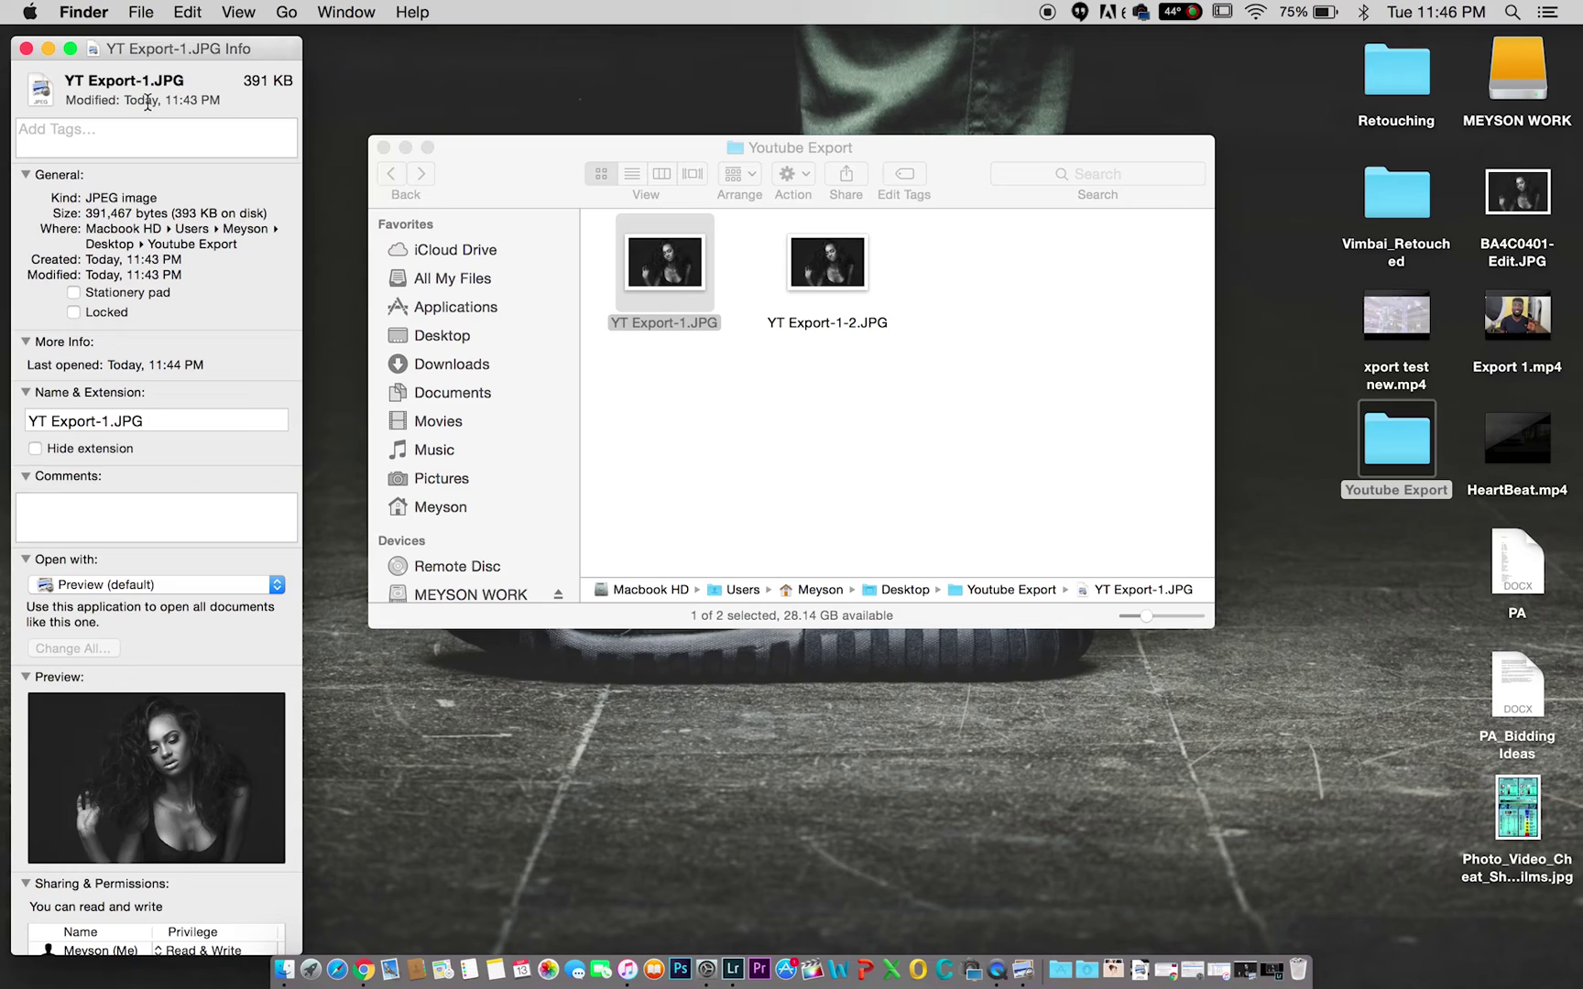
Step: Close that Info window and view Get Info for YT Export-1-2.JPG, showing 11.7 MB
click(25, 49)
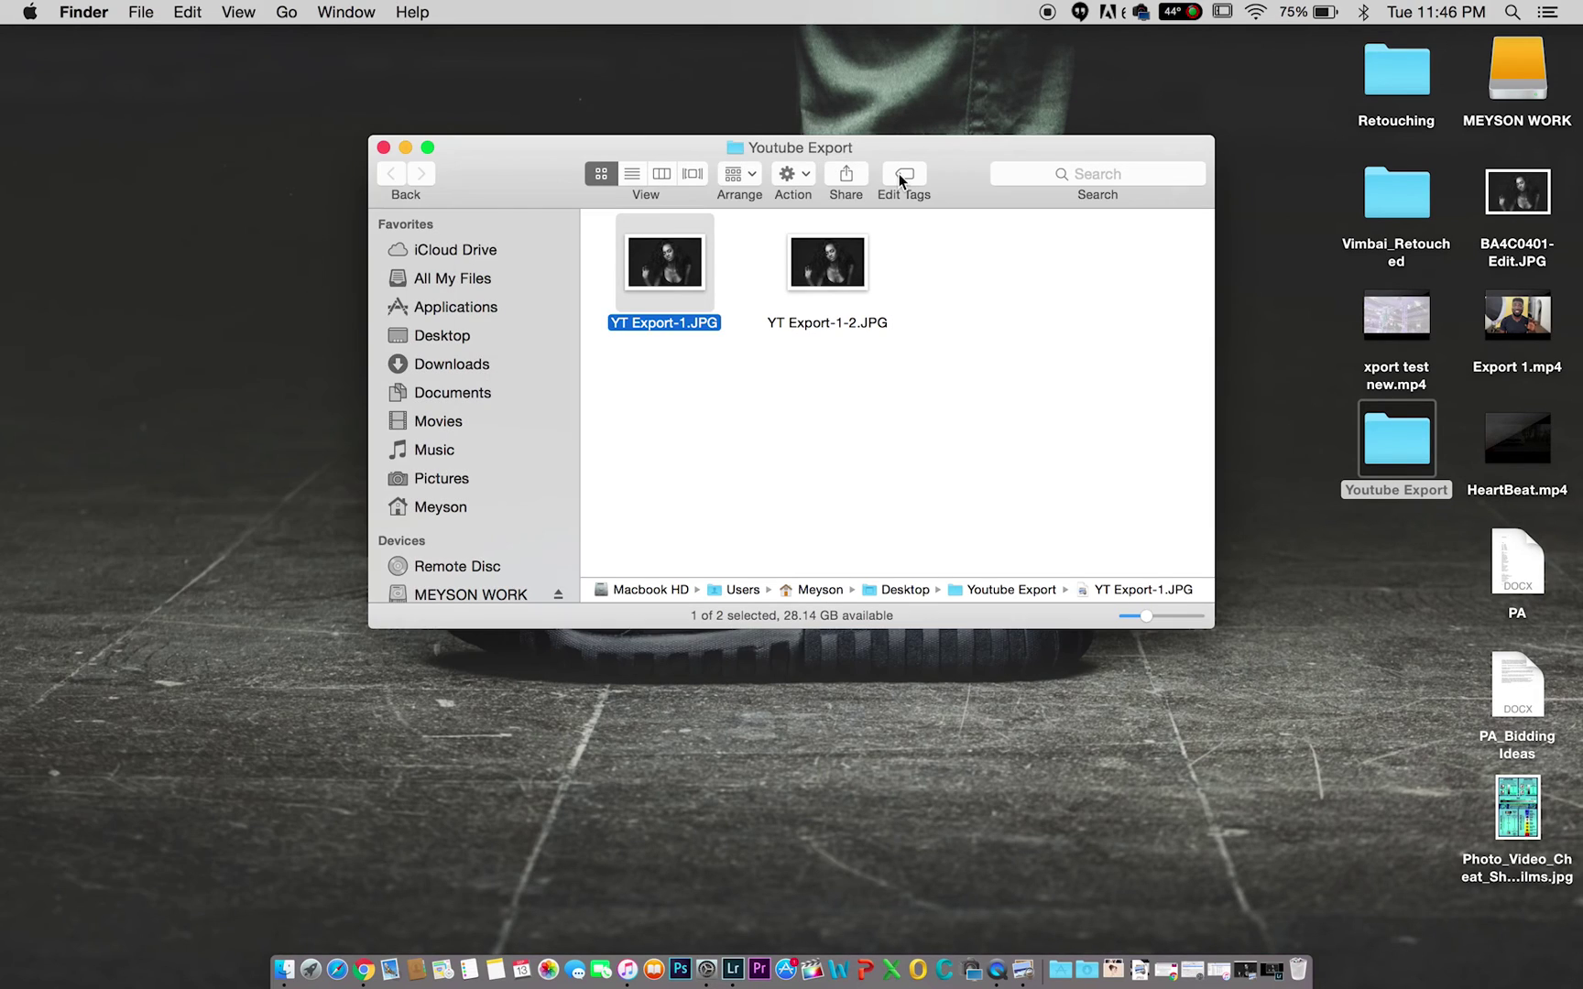
right_click(823, 276)
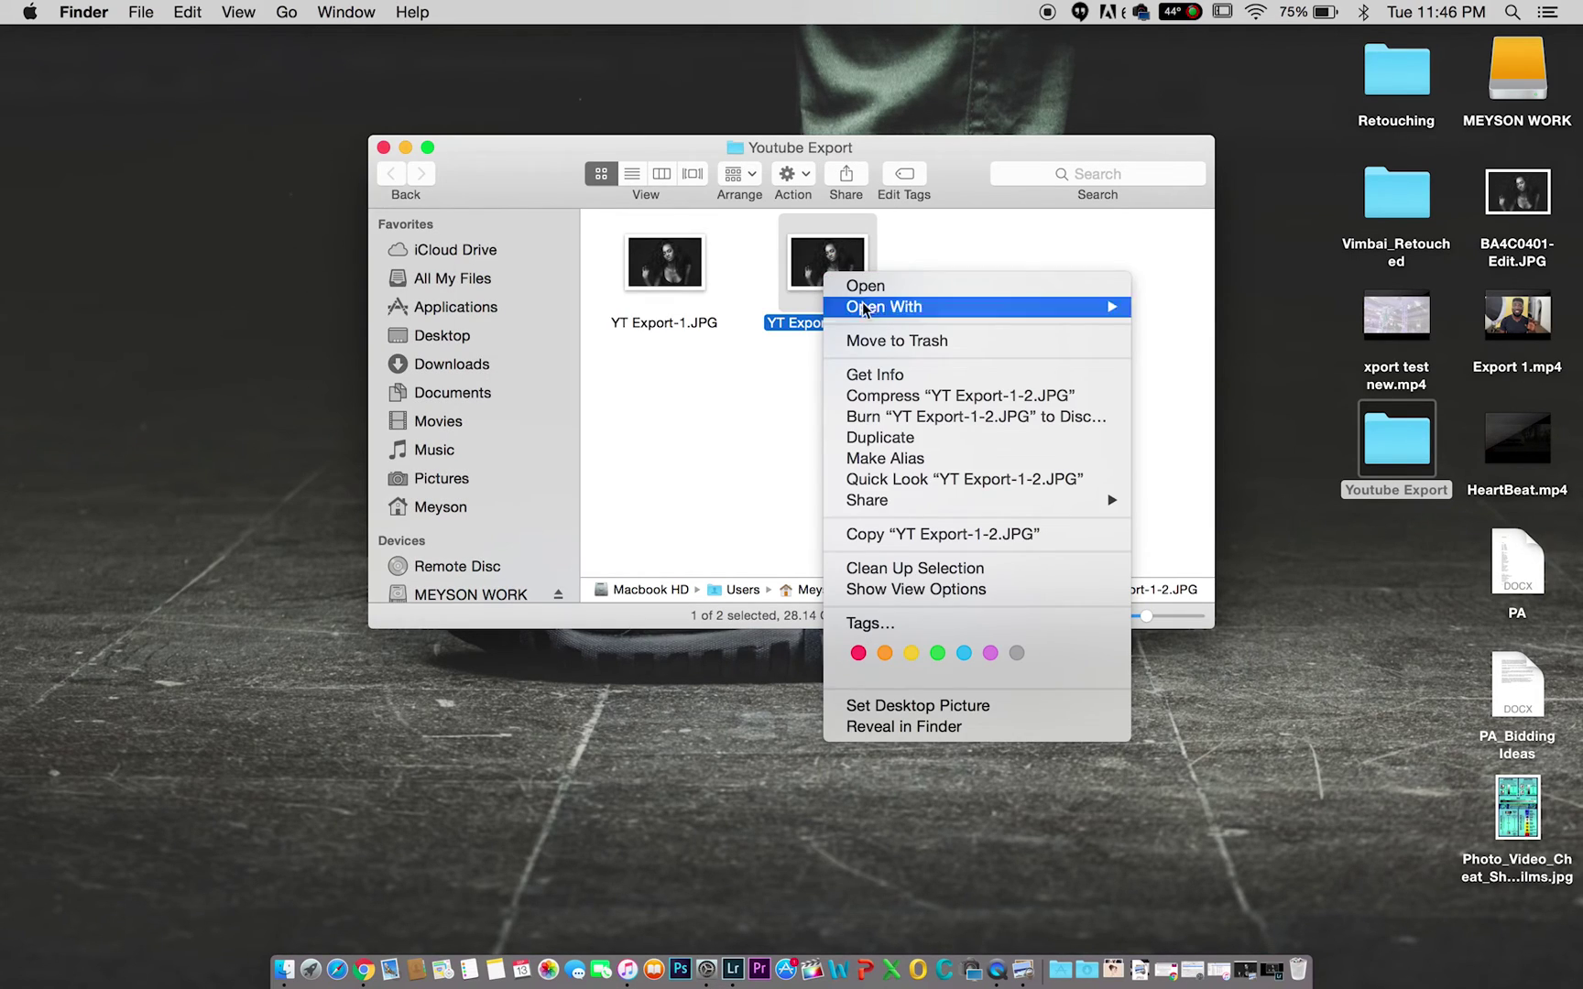
click(884, 375)
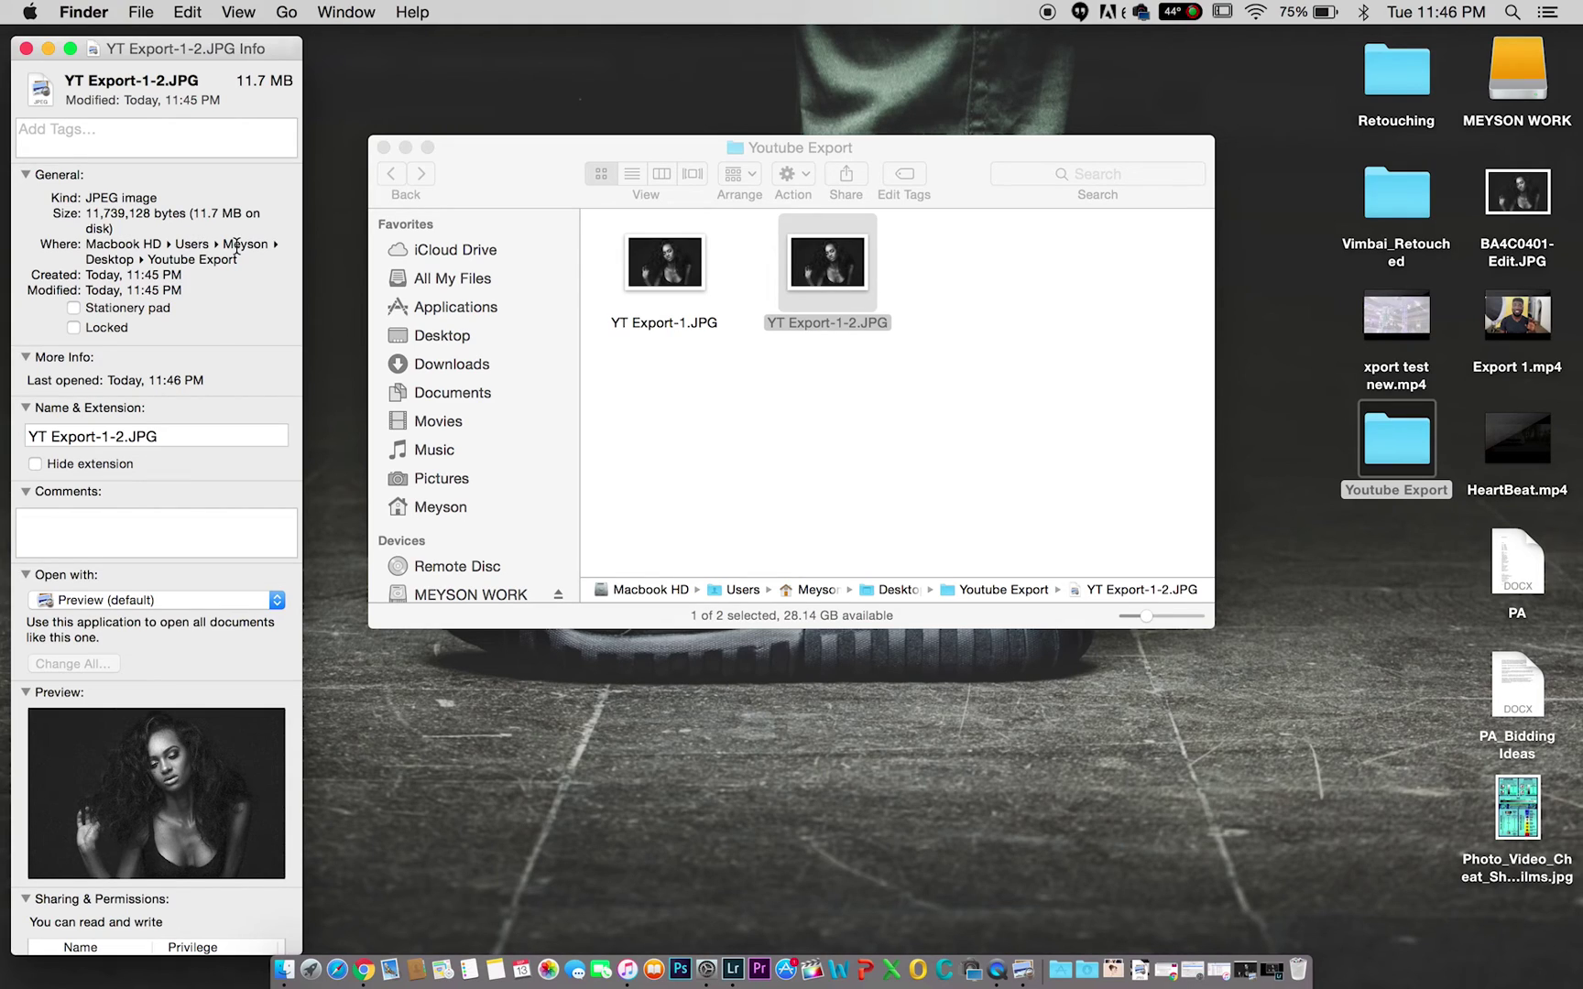
click(32, 50)
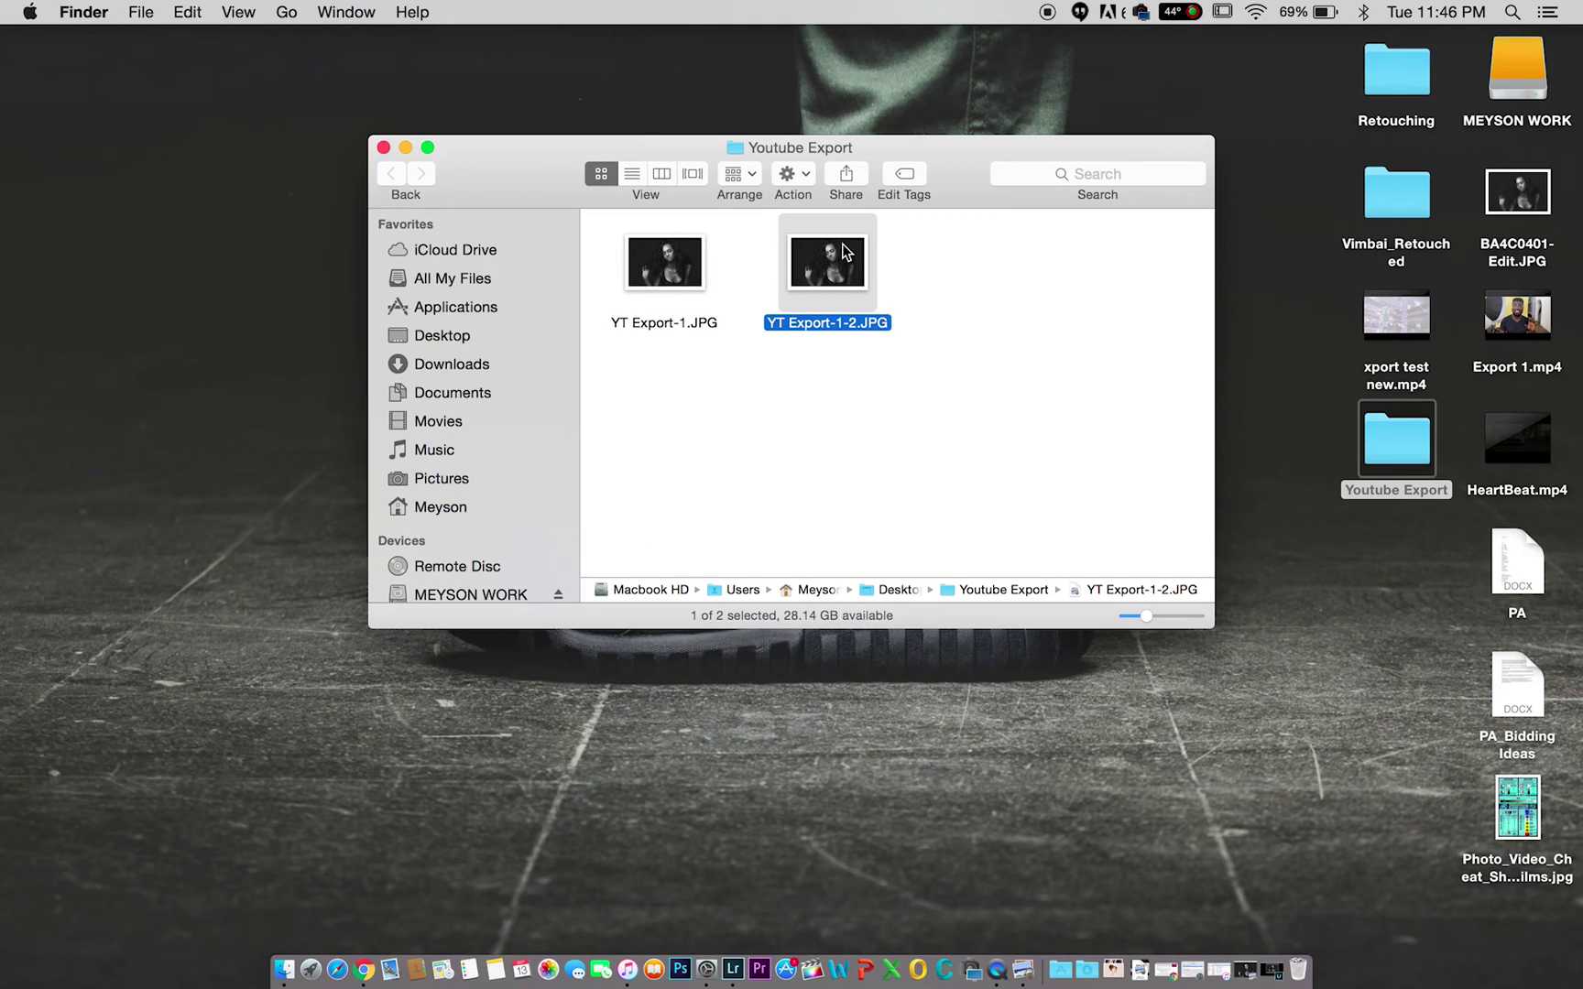